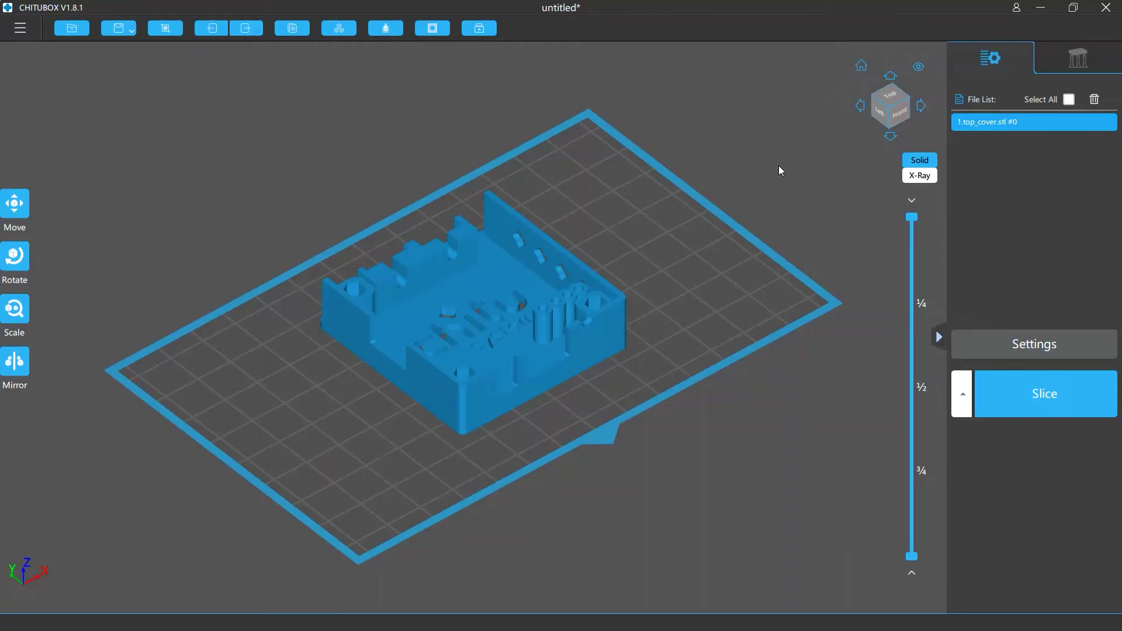
# Switch to support editing for the top cover and set the Z lift height to 10 mm
pyautogui.click(1067, 64)
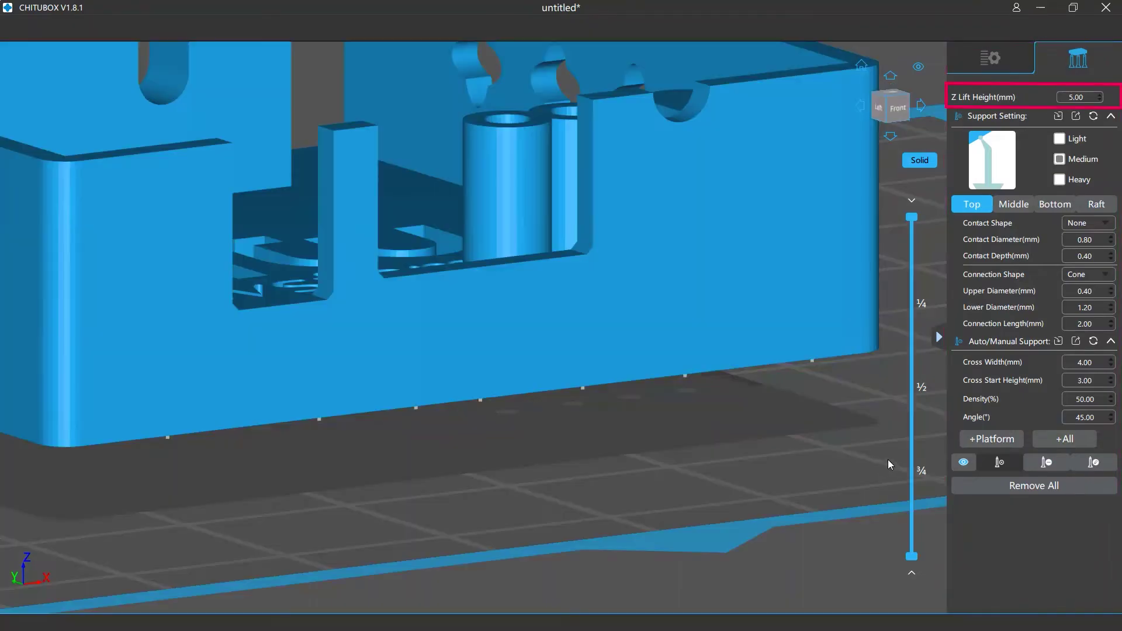
pyautogui.moveTo(1086, 98)
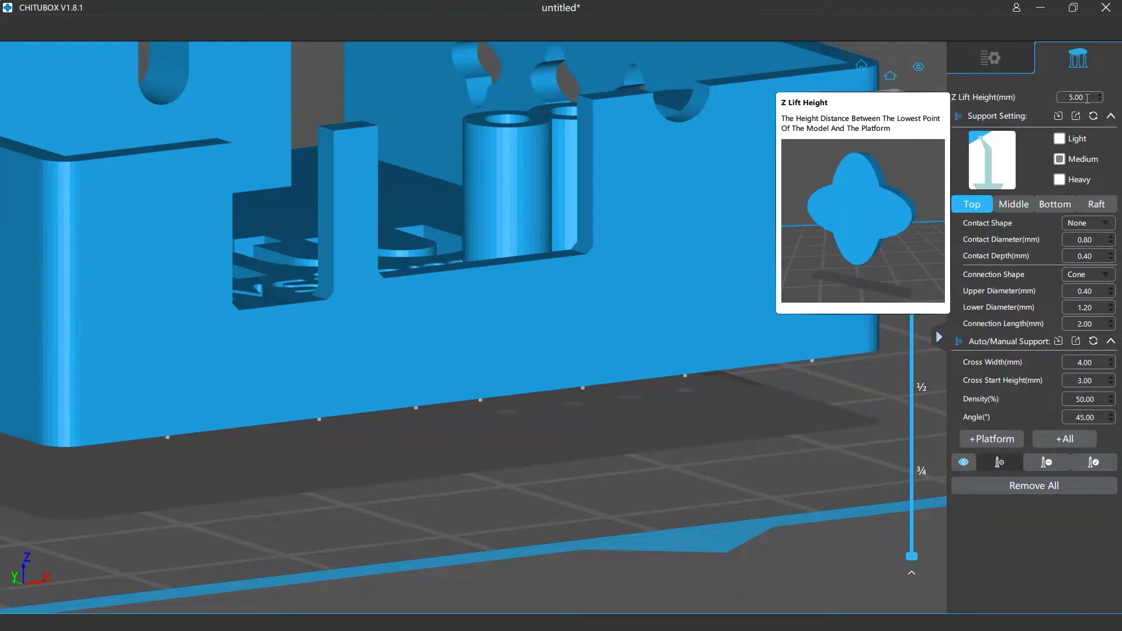
pyautogui.doubleClick(1087, 98)
pyautogui.write('10')
pyautogui.press('Return')
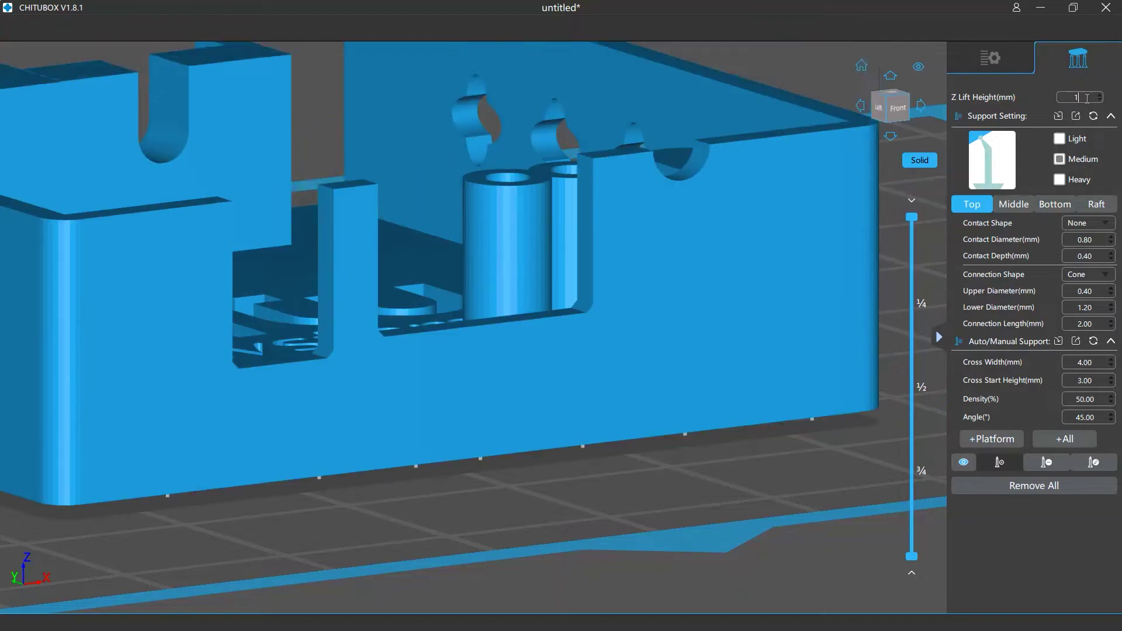
# Set the top cover's Z lift height to 5 mm
pyautogui.doubleClick(1074, 98)
pyautogui.write('5')
pyautogui.press('Return')
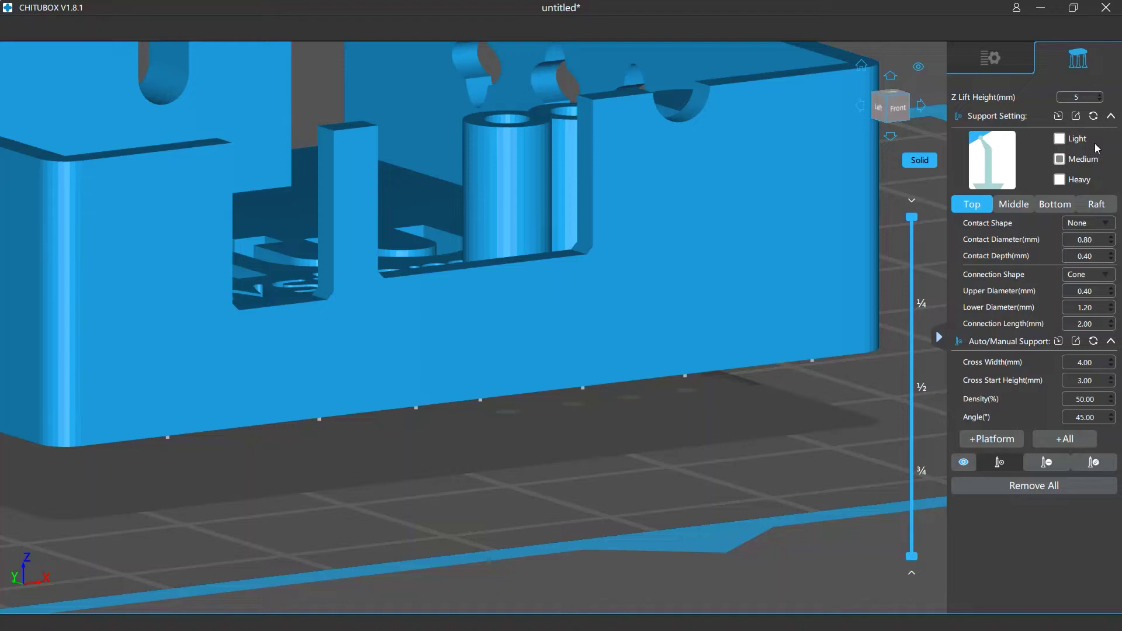
# Add one light, one medium and one heavy support side by side along the front wall's lower edge
pyautogui.click(1061, 138)
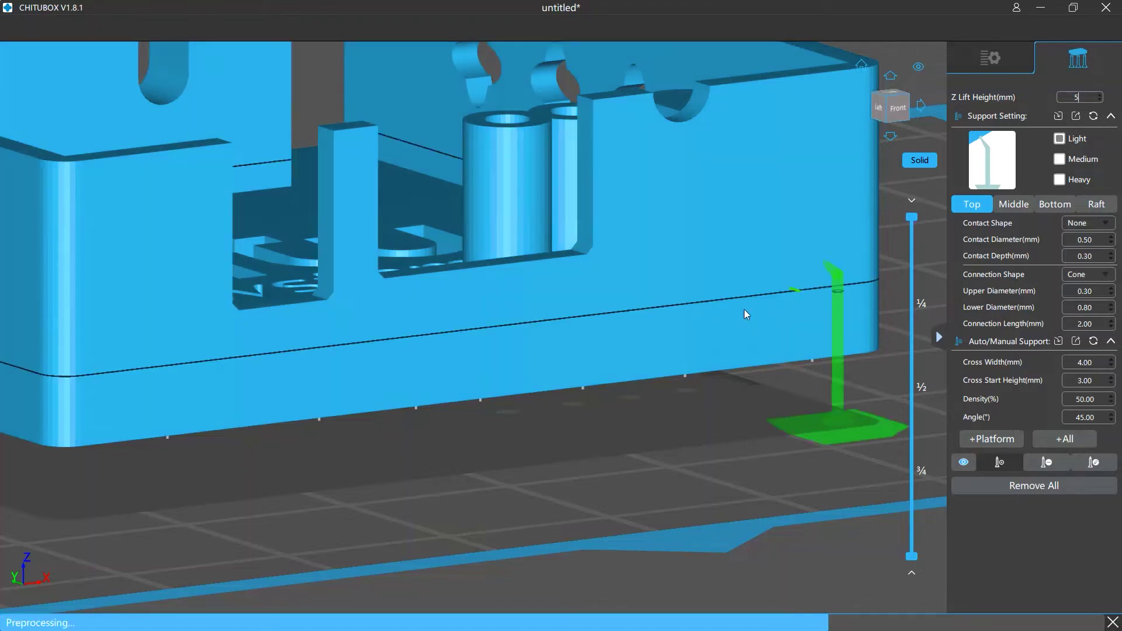
pyautogui.click(646, 354)
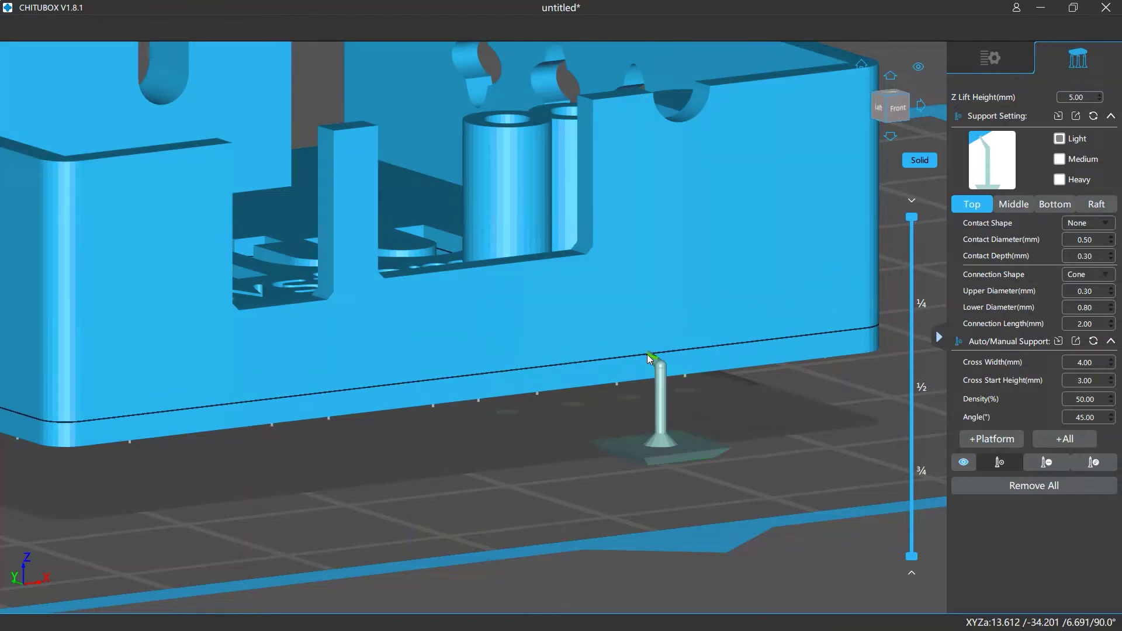
pyautogui.click(1058, 159)
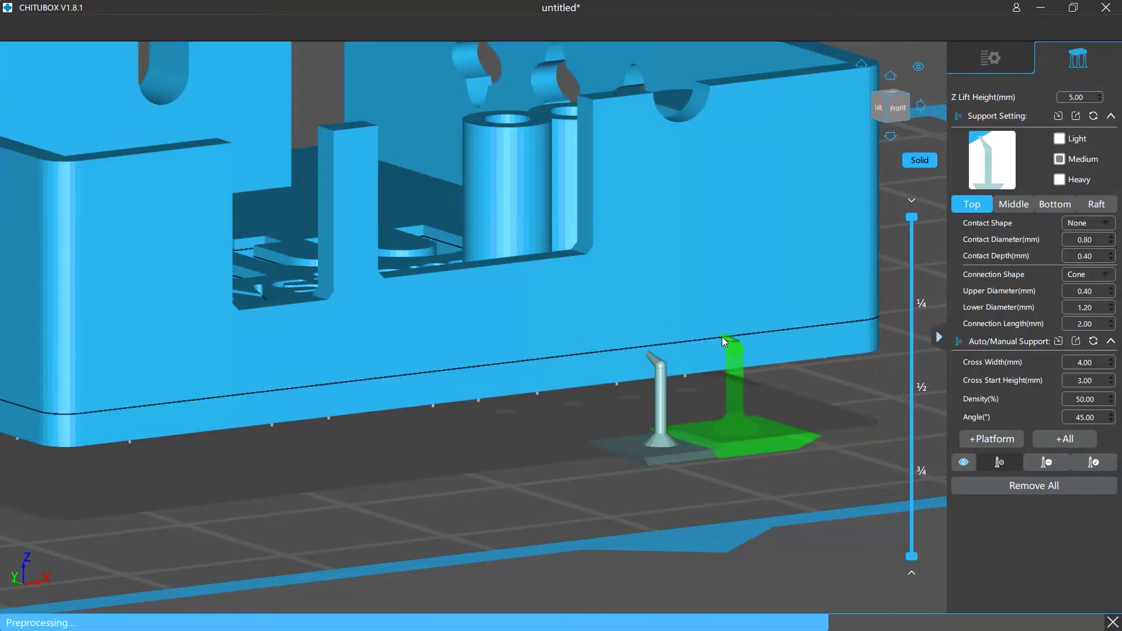
pyautogui.click(723, 340)
pyautogui.click(1059, 180)
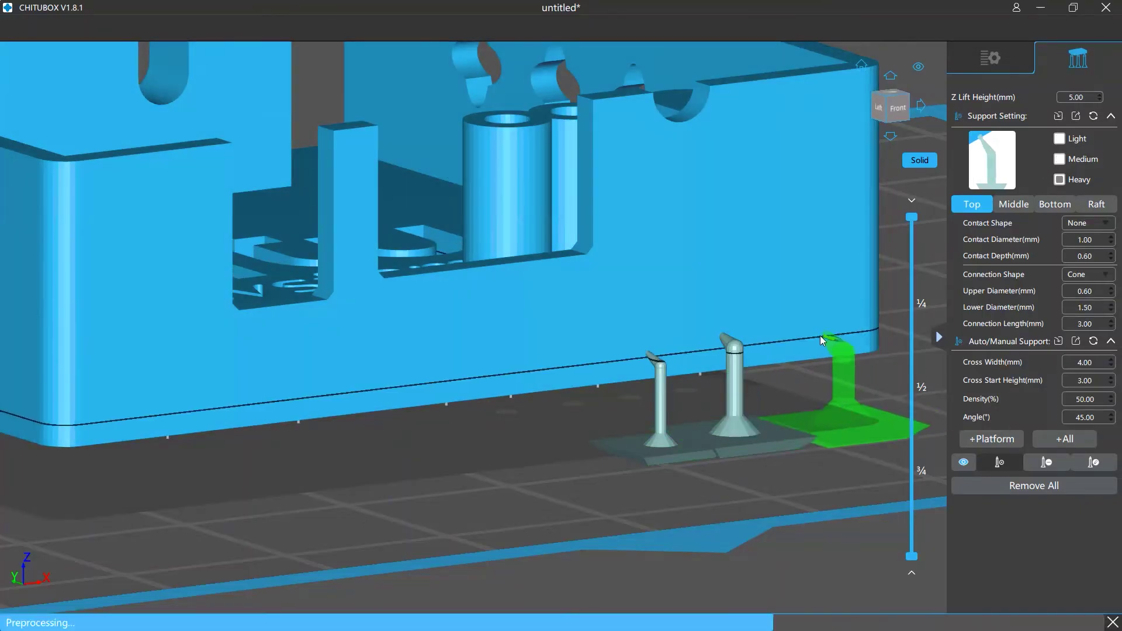
pyautogui.click(818, 333)
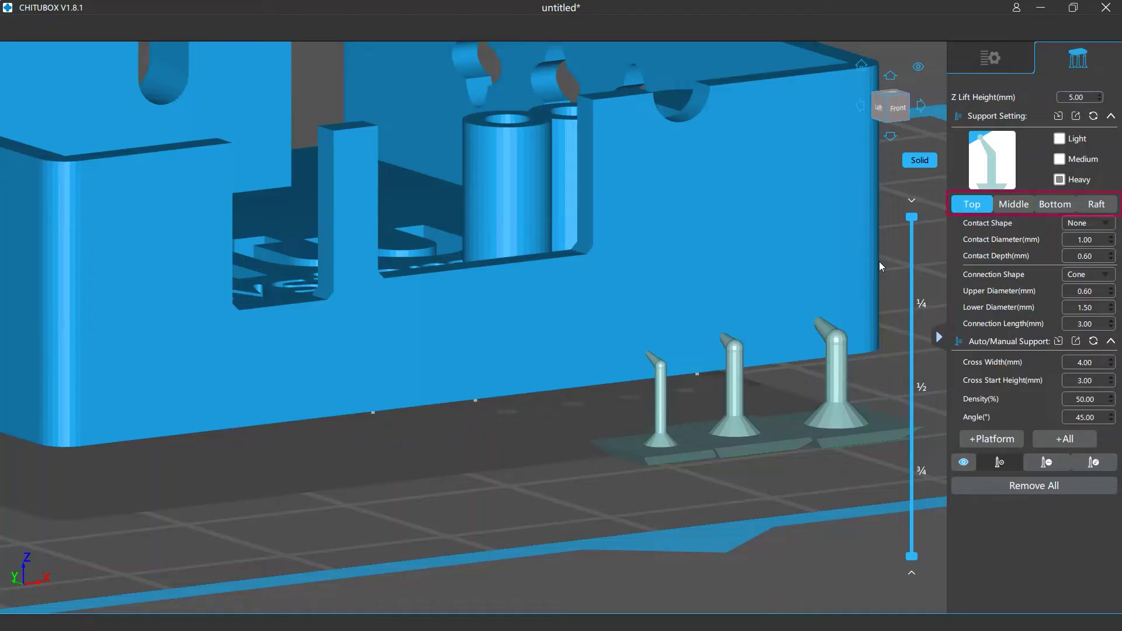
# Review the Middle, Bottom and Raft parameters of the heavy support
pyautogui.click(1005, 206)
pyautogui.click(1045, 205)
pyautogui.click(1094, 204)
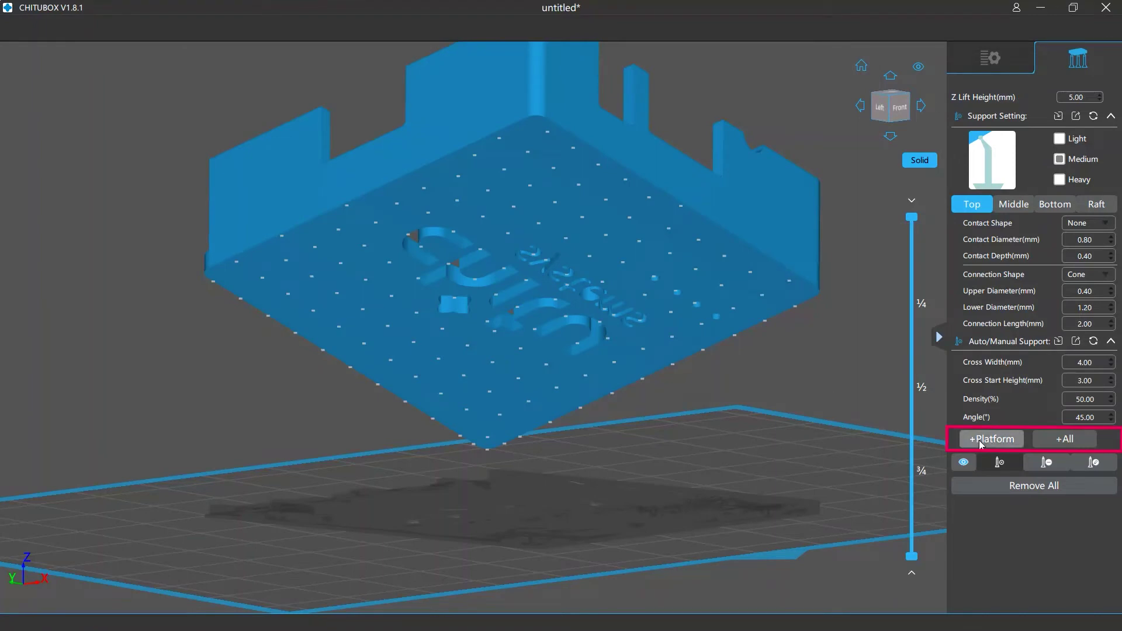
# Auto-generate medium supports with the All and Platform options, and toggle the support bodies' display off and on
pyautogui.click(1064, 438)
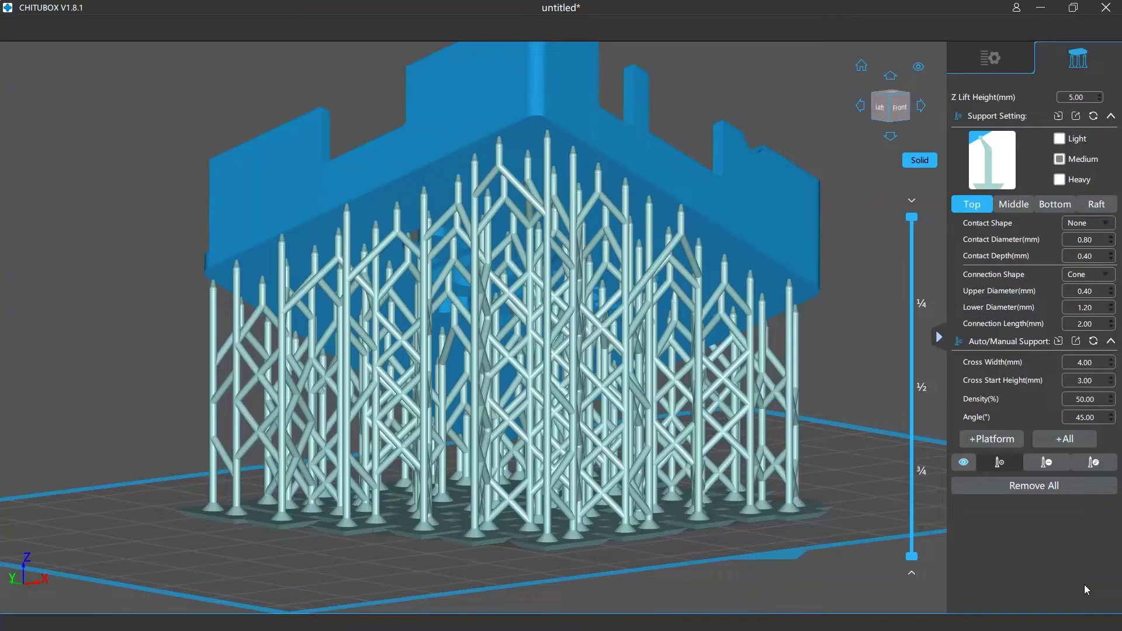
pyautogui.click(987, 439)
pyautogui.click(962, 464)
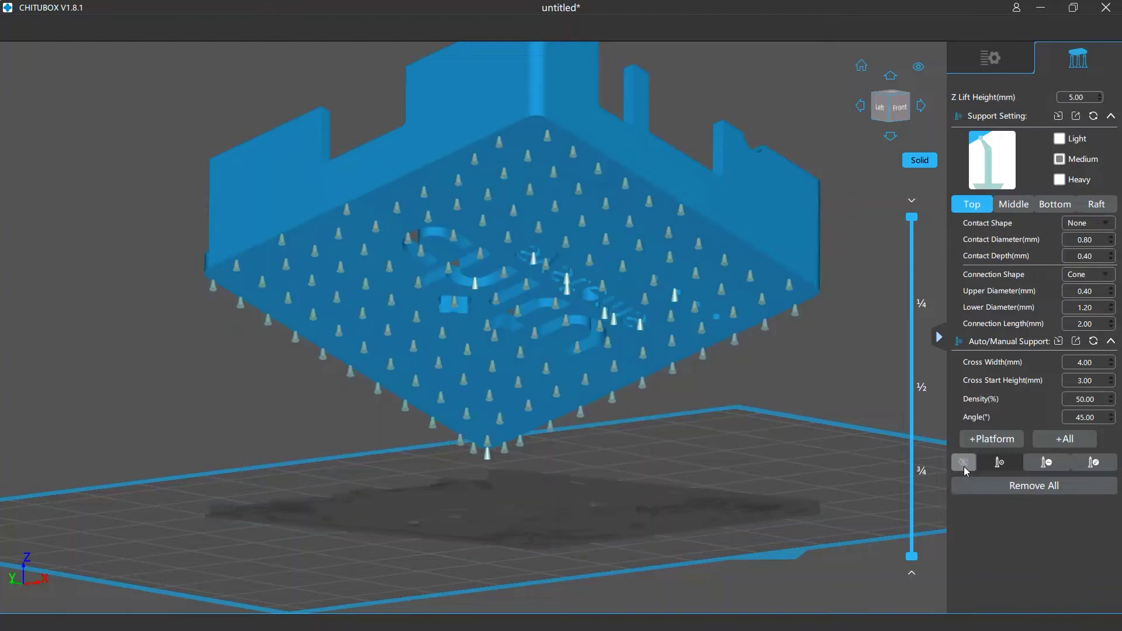
pyautogui.click(964, 464)
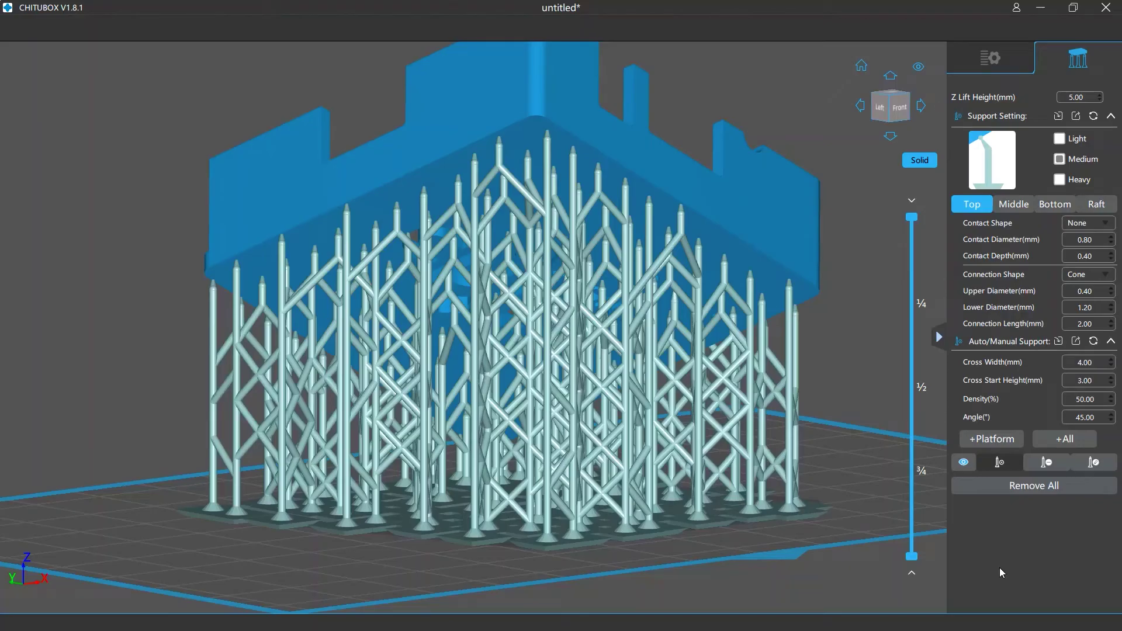
# Manually add a support on the front wall near the right corner, and delete that tall support
pyautogui.click(1001, 468)
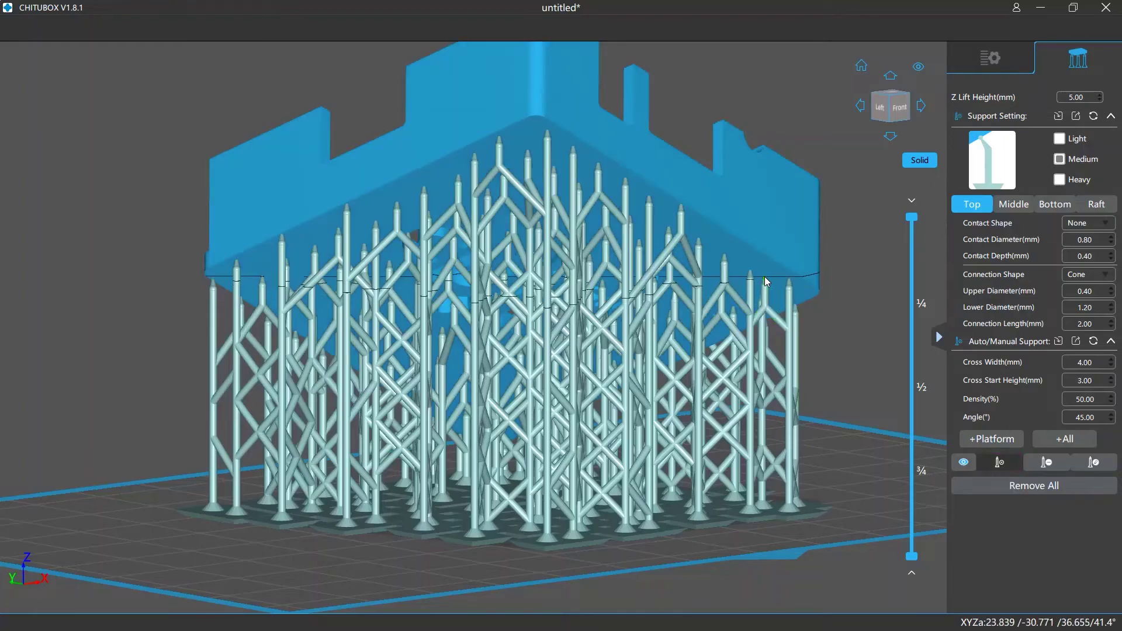
pyautogui.click(713, 236)
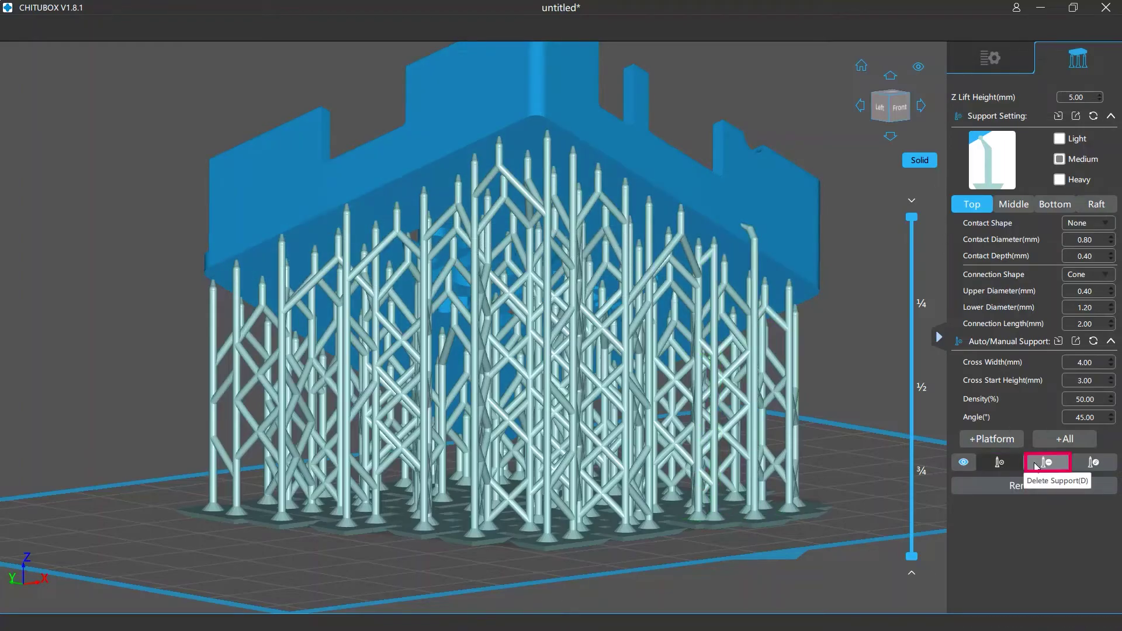
pyautogui.click(1036, 465)
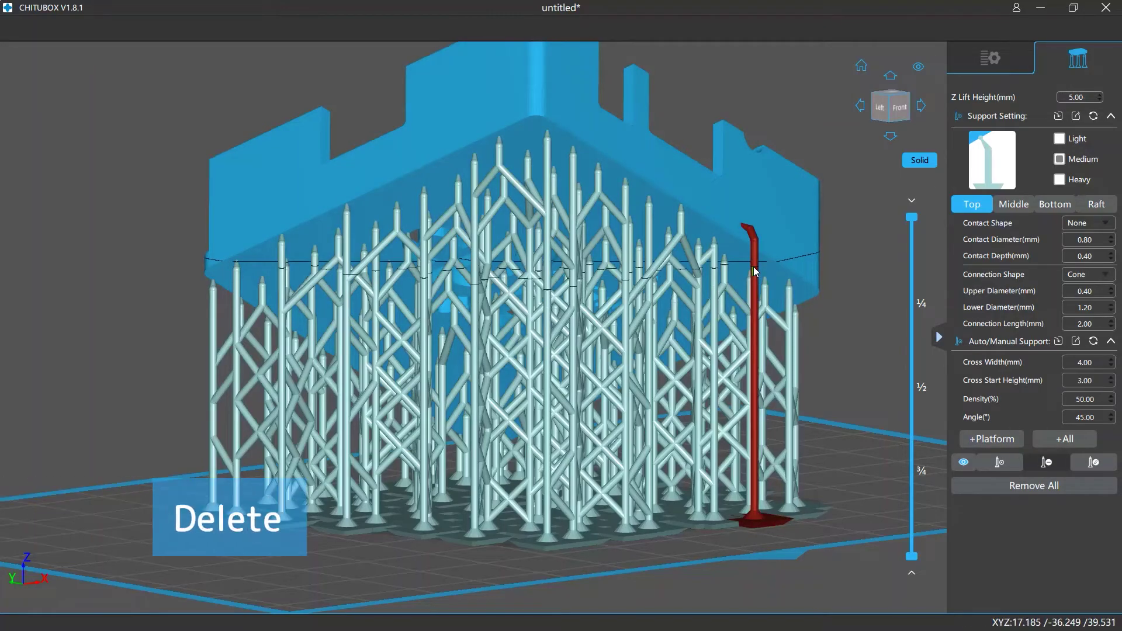
pyautogui.click(754, 271)
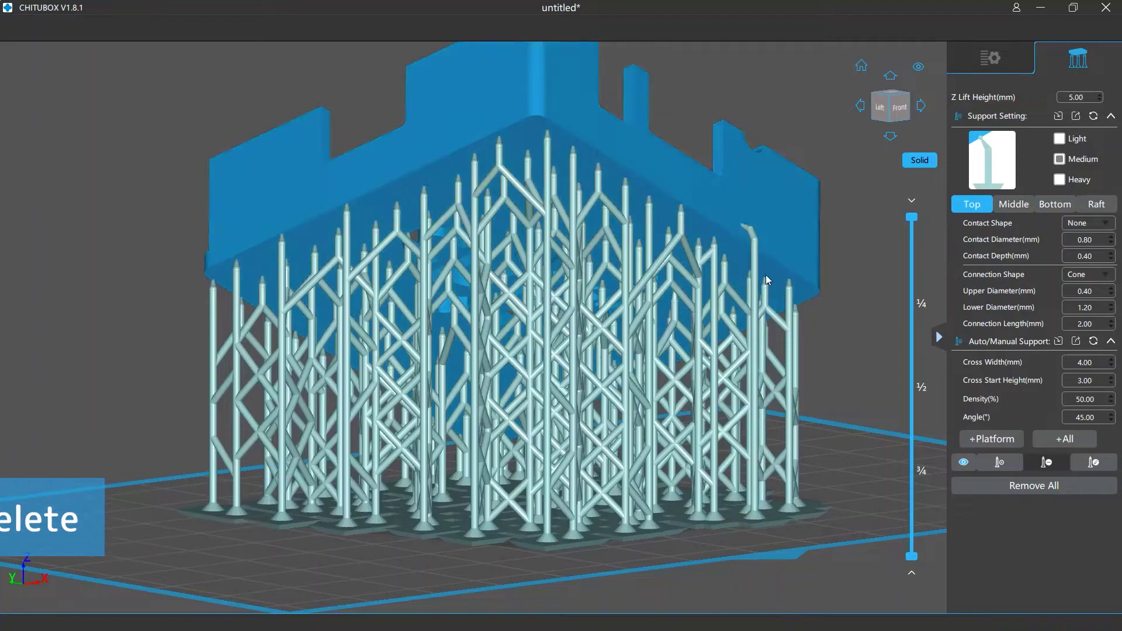
# Edit the support near the model's right corner, shifting its column slightly inward
pyautogui.click(1090, 465)
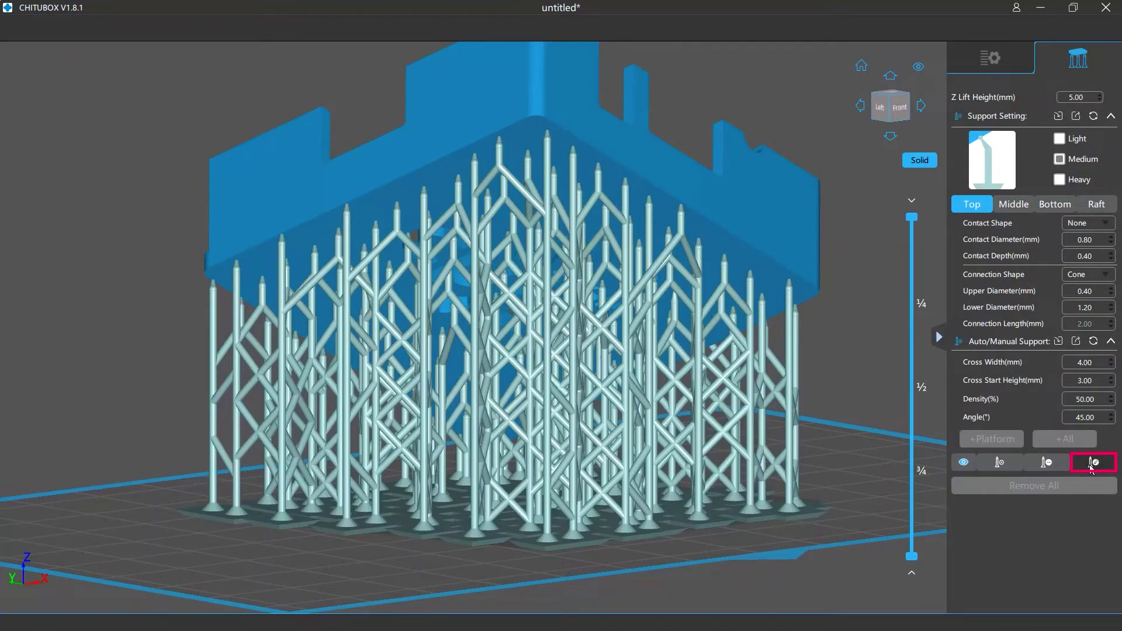
pyautogui.click(787, 350)
pyautogui.press('Delete')
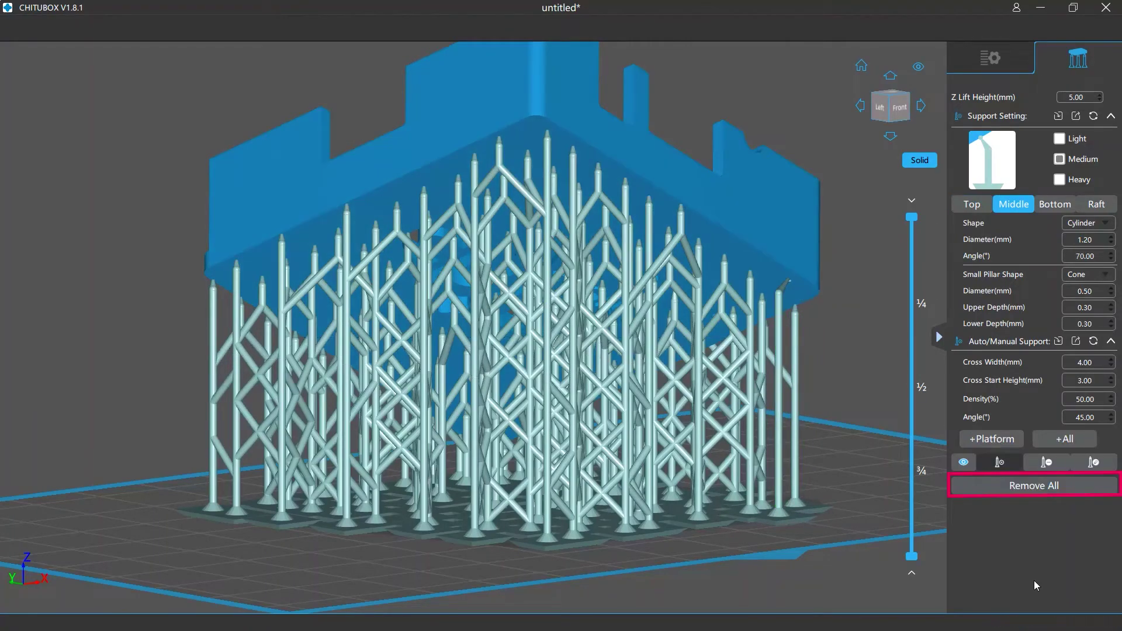
# Remove all supports from the model
pyautogui.click(1033, 485)
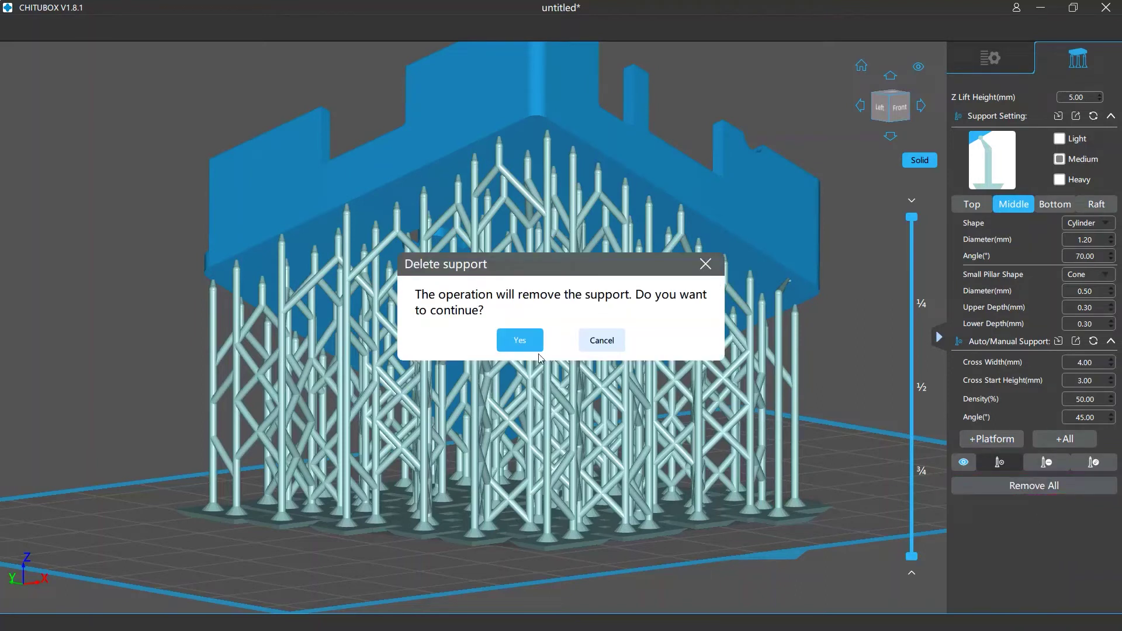
pyautogui.click(520, 341)
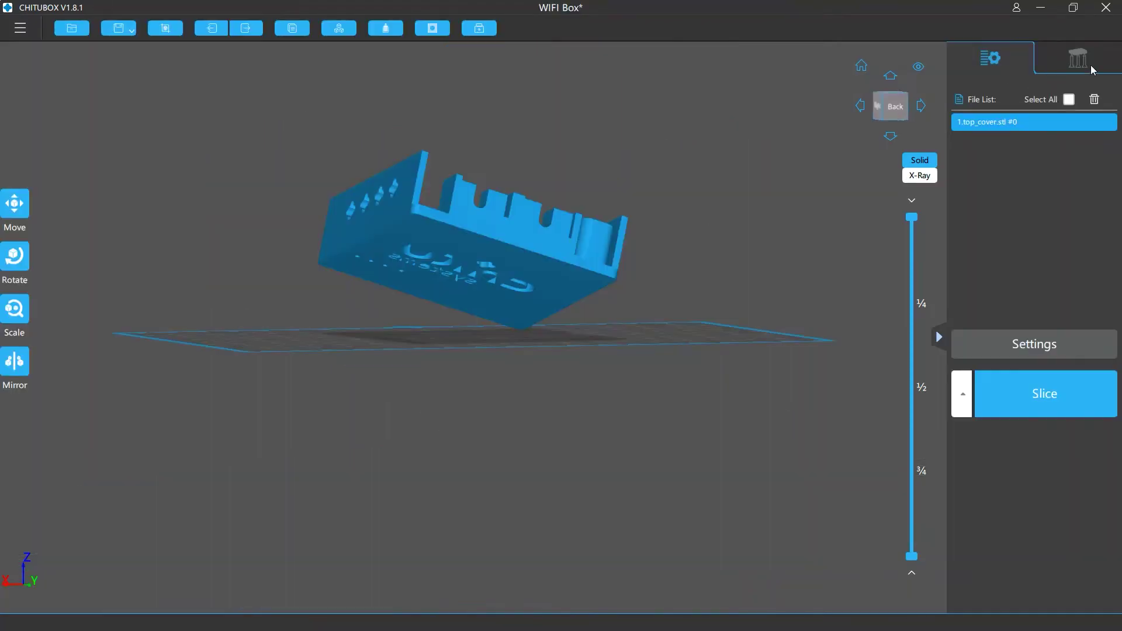
# Inspect the tilted top cover's underside in support editing, and open the software's general settings
pyautogui.click(1091, 67)
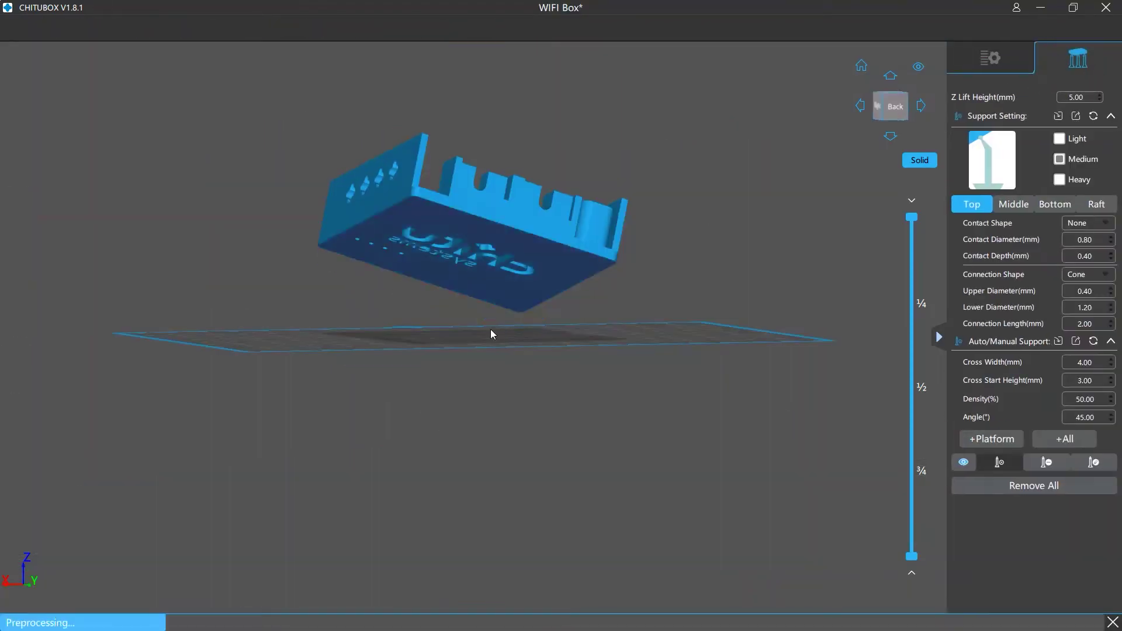
pyautogui.scroll(5, 459, 333)
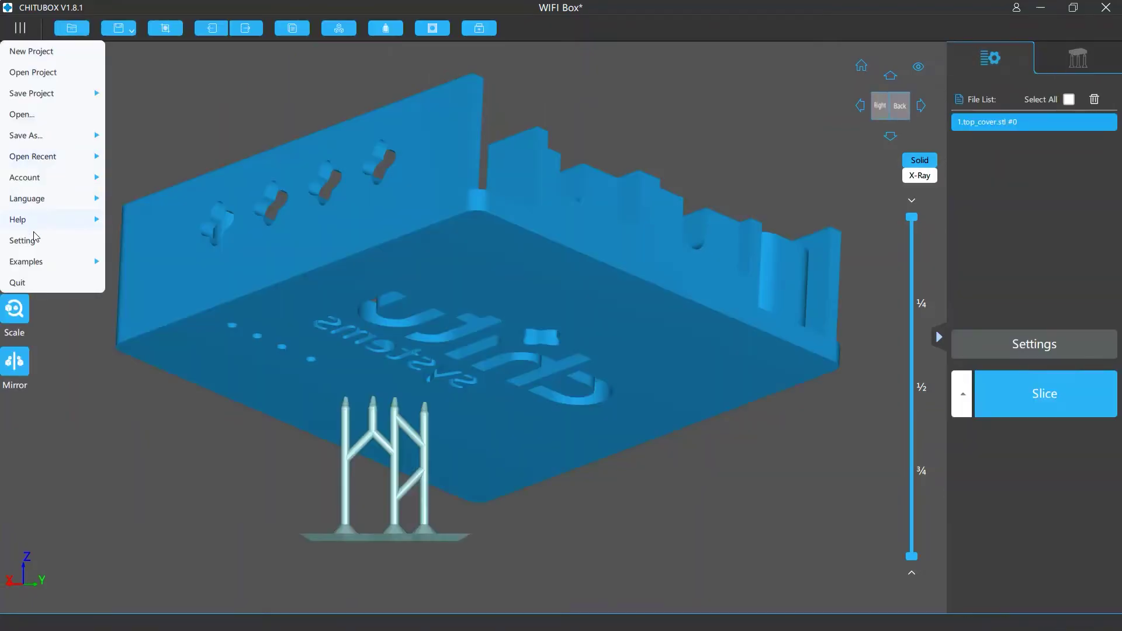
pyautogui.click(36, 237)
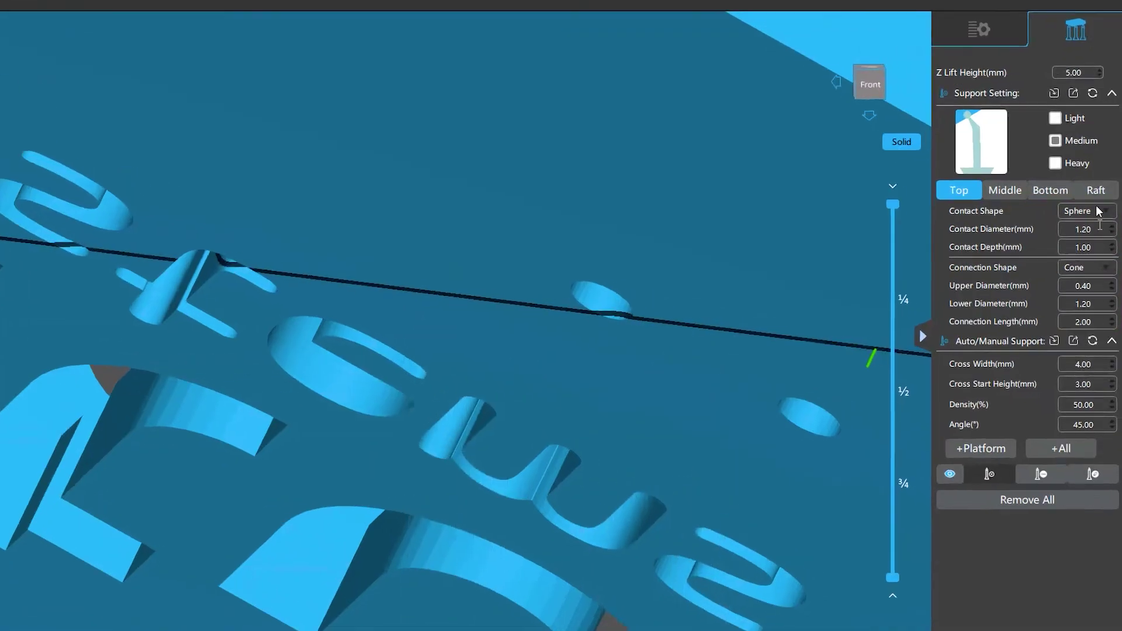
# Set the support tip's contact shape to None and add a medium support on the underside above the engraved text
pyautogui.moveTo(1100, 222)
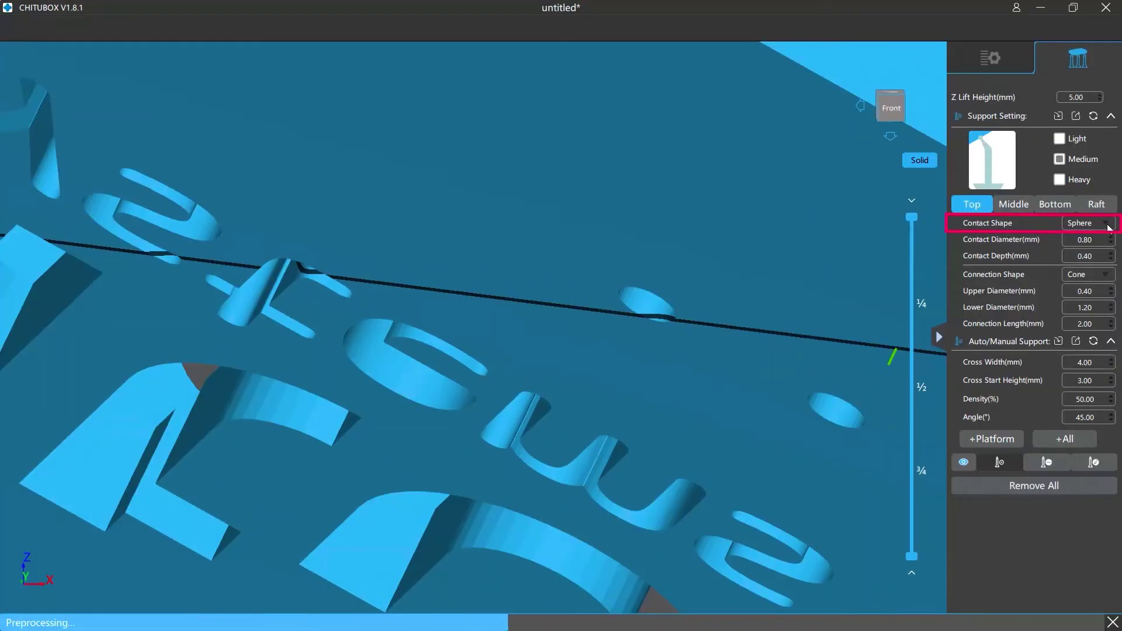
pyautogui.click(1098, 151)
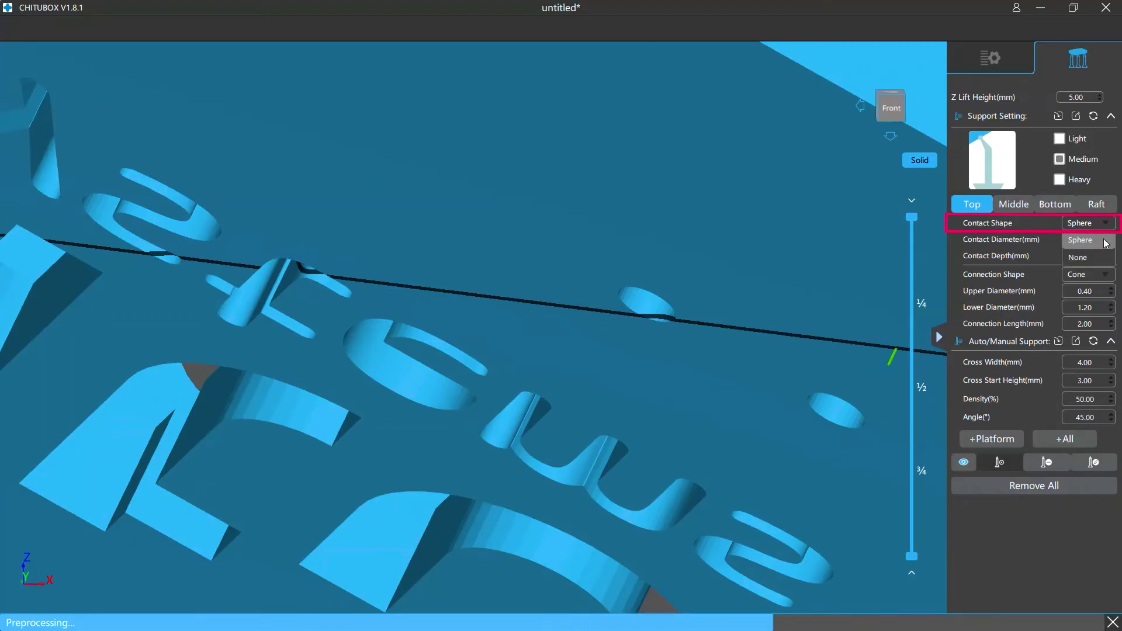
pyautogui.click(1086, 257)
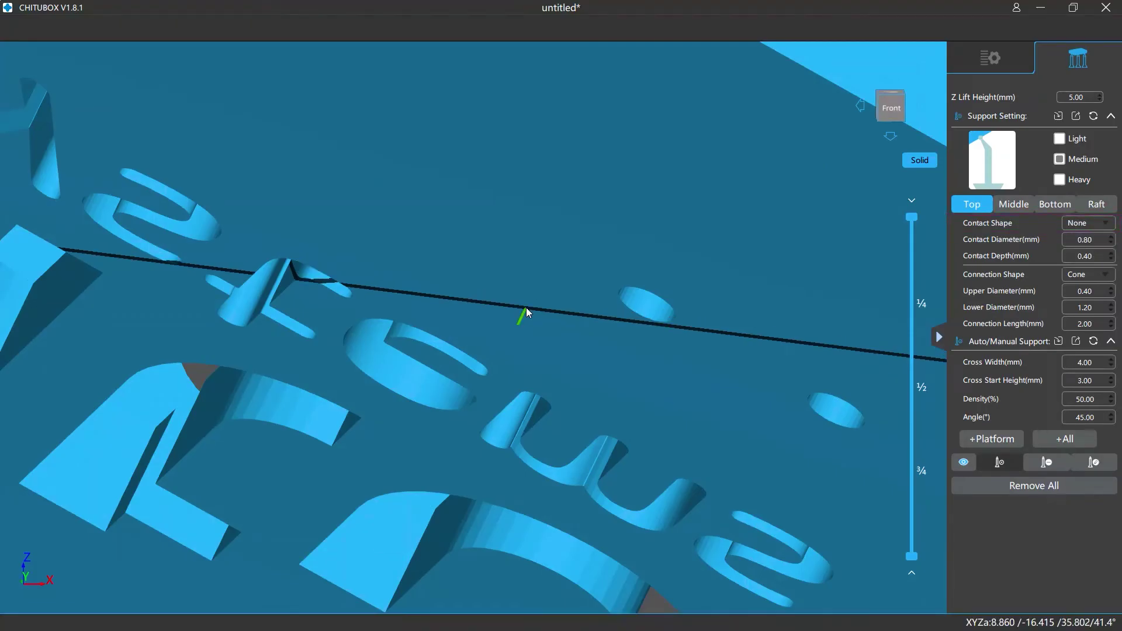
pyautogui.click(523, 307)
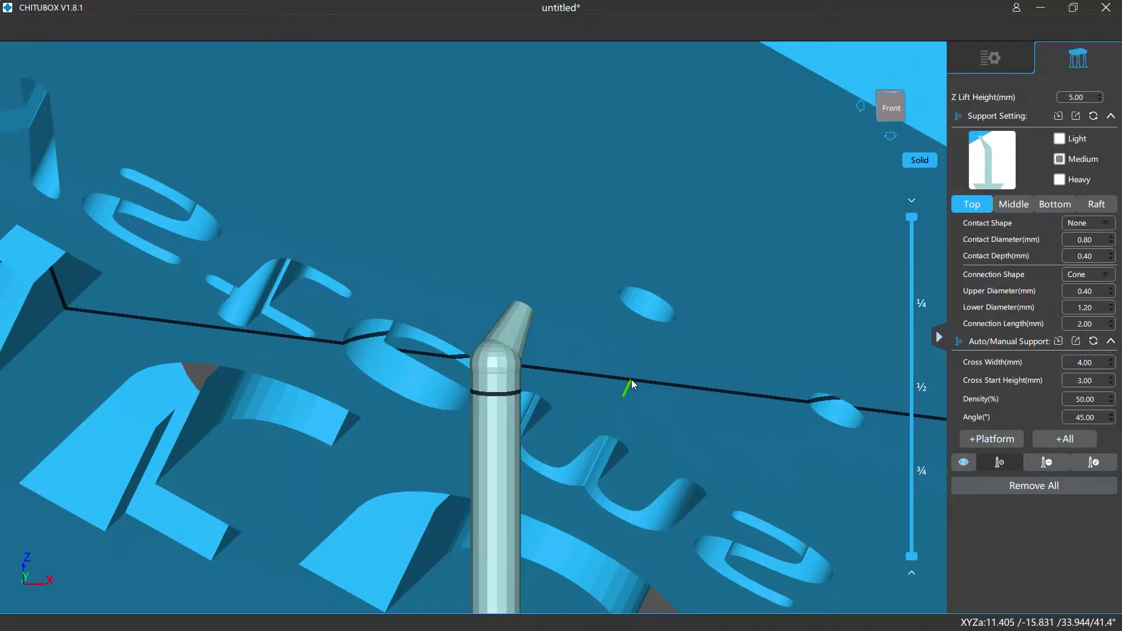
# Set the contact shape to Sphere and add a second support right beside the first one
pyautogui.click(1092, 222)
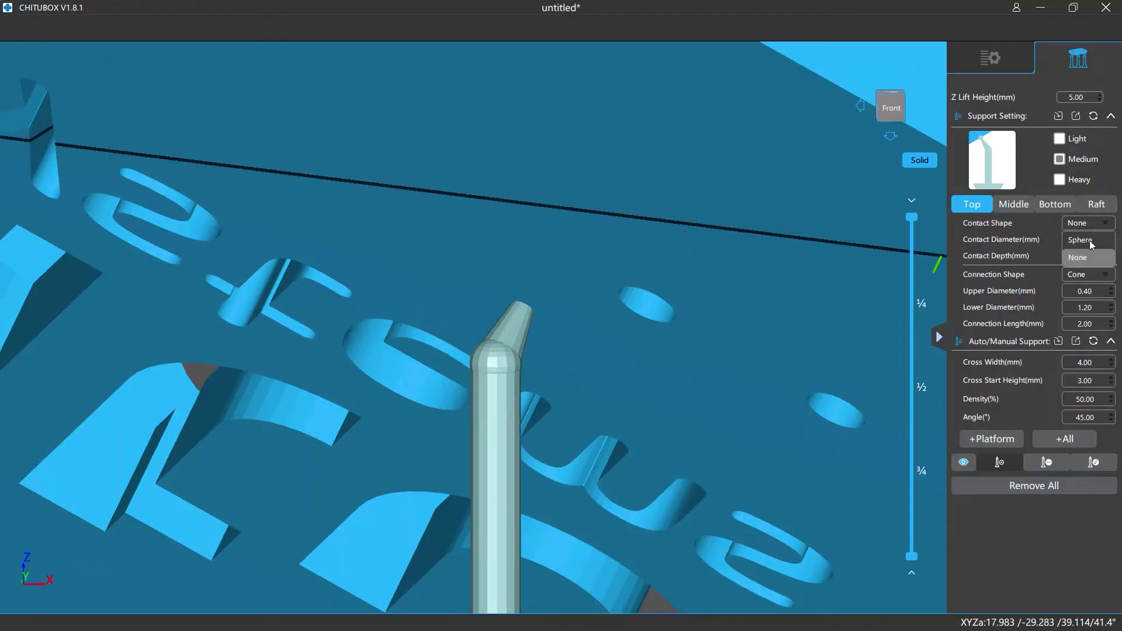
pyautogui.click(1089, 240)
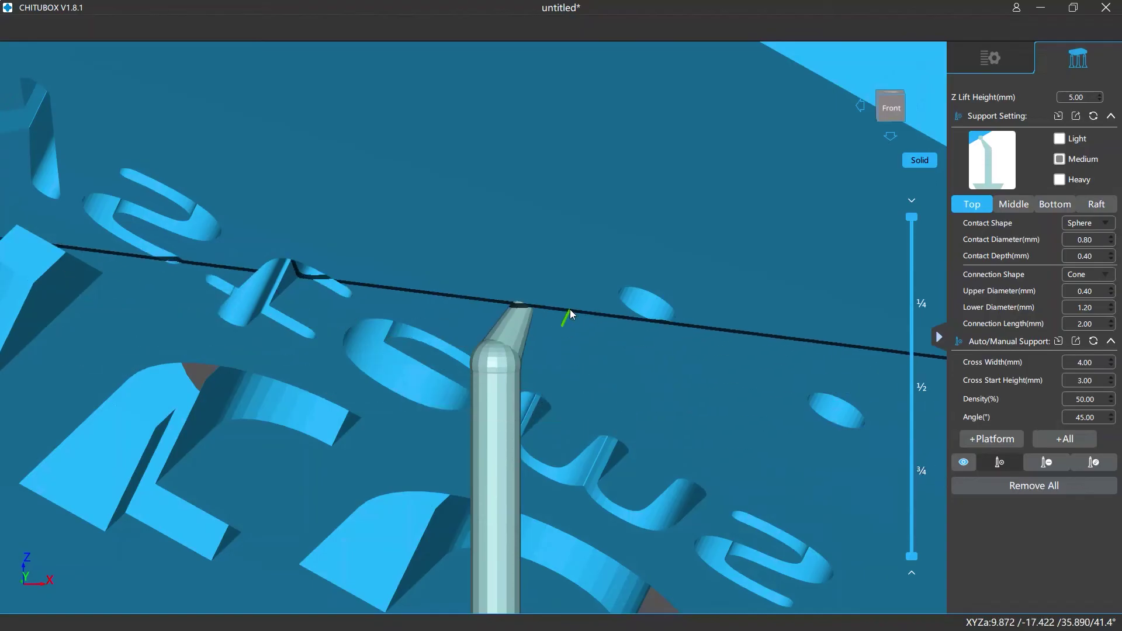
pyautogui.click(570, 310)
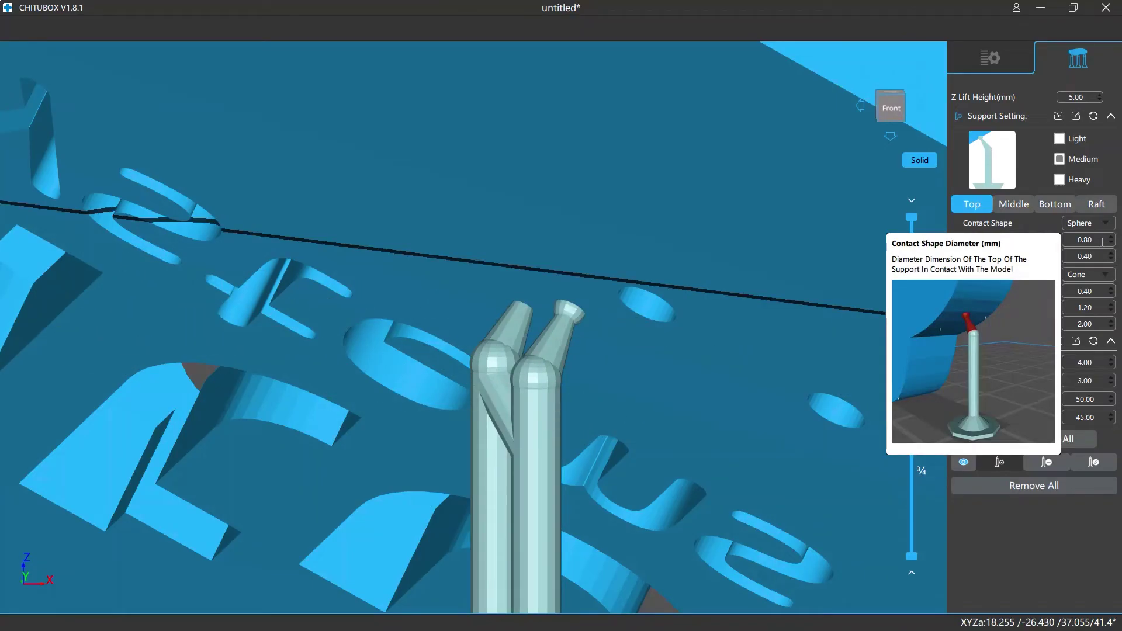
# Set the contact diameter to 1.2 mm and add a third support near the small round hole
pyautogui.doubleClick(1094, 240)
pyautogui.write('1.2')
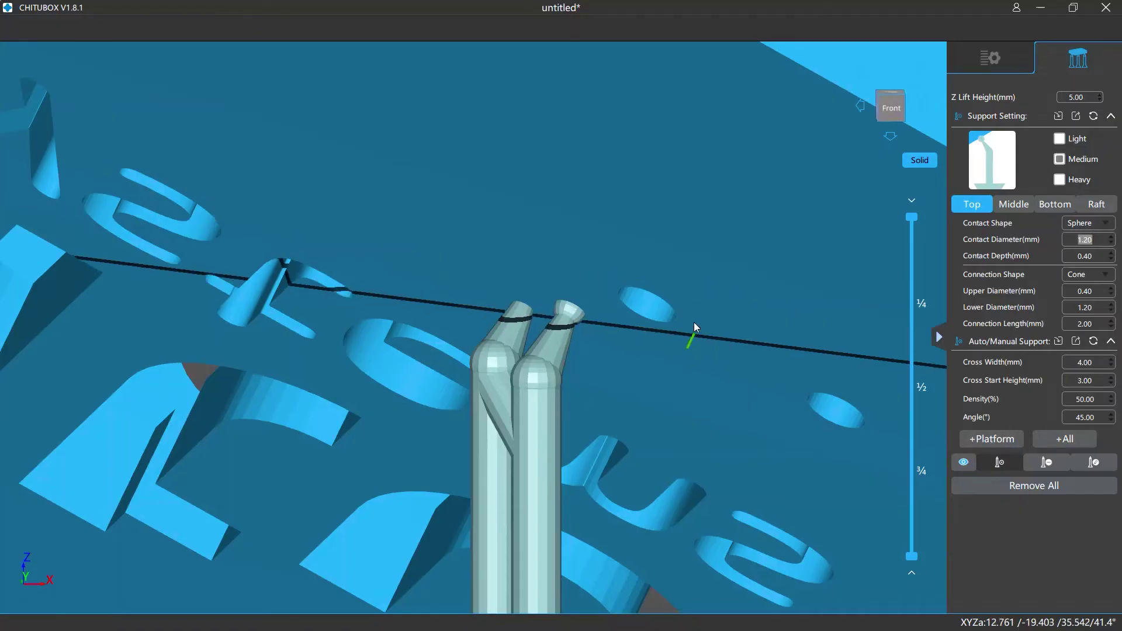
pyautogui.click(699, 319)
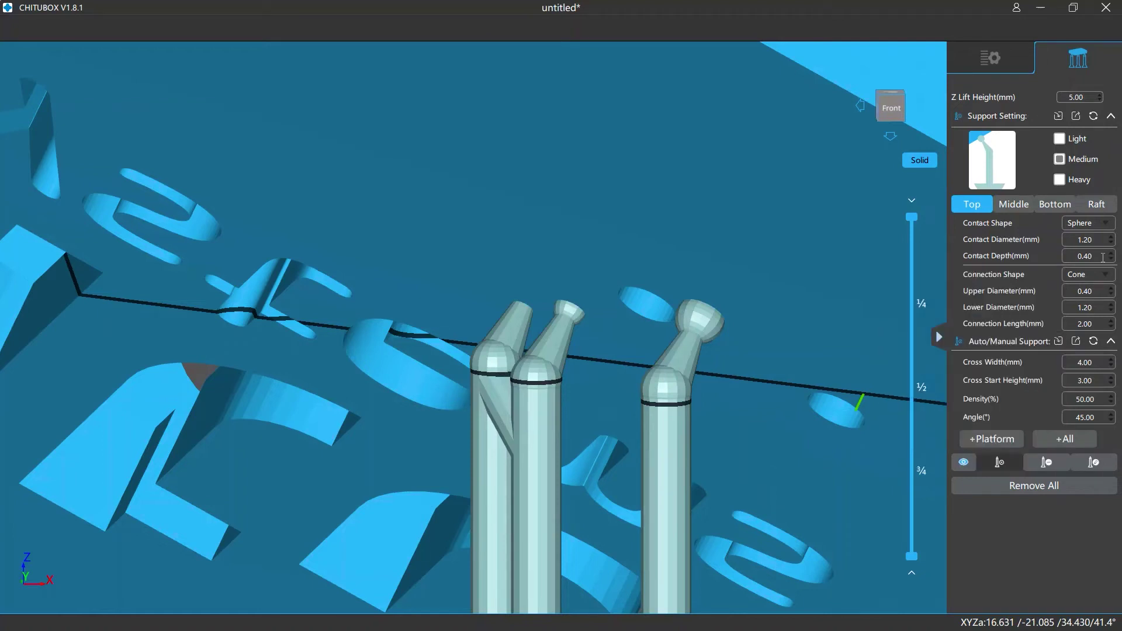
# Set the contact depth to 1 mm and add another support between the round holes and the engraved text
pyautogui.doubleClick(1102, 258)
pyautogui.write('1')
pyautogui.press('Return')
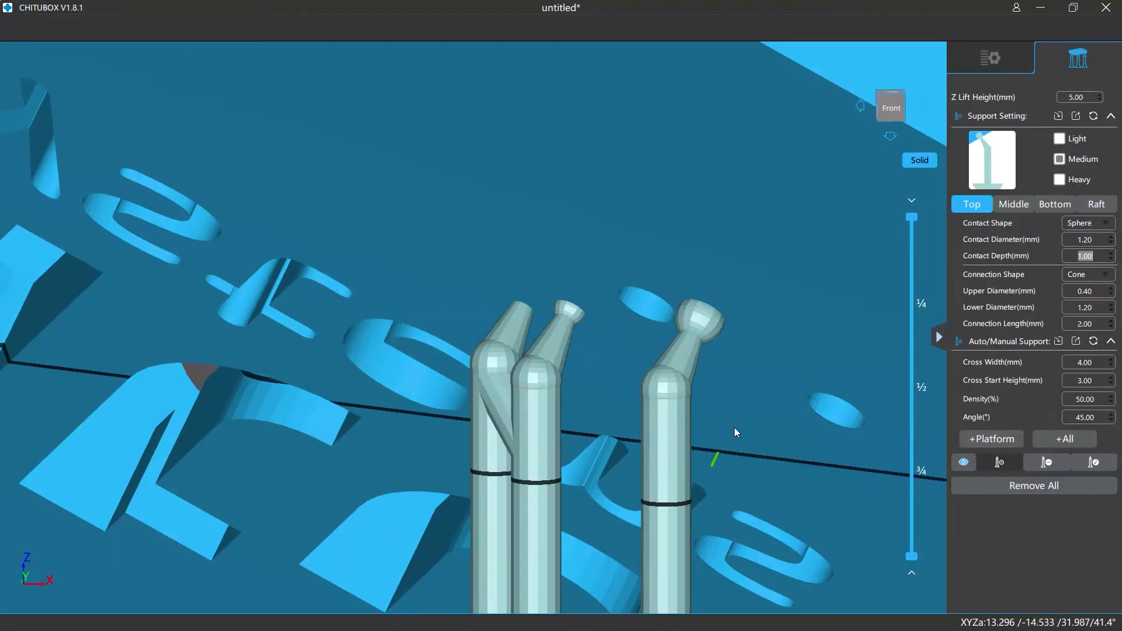
pyautogui.click(751, 431)
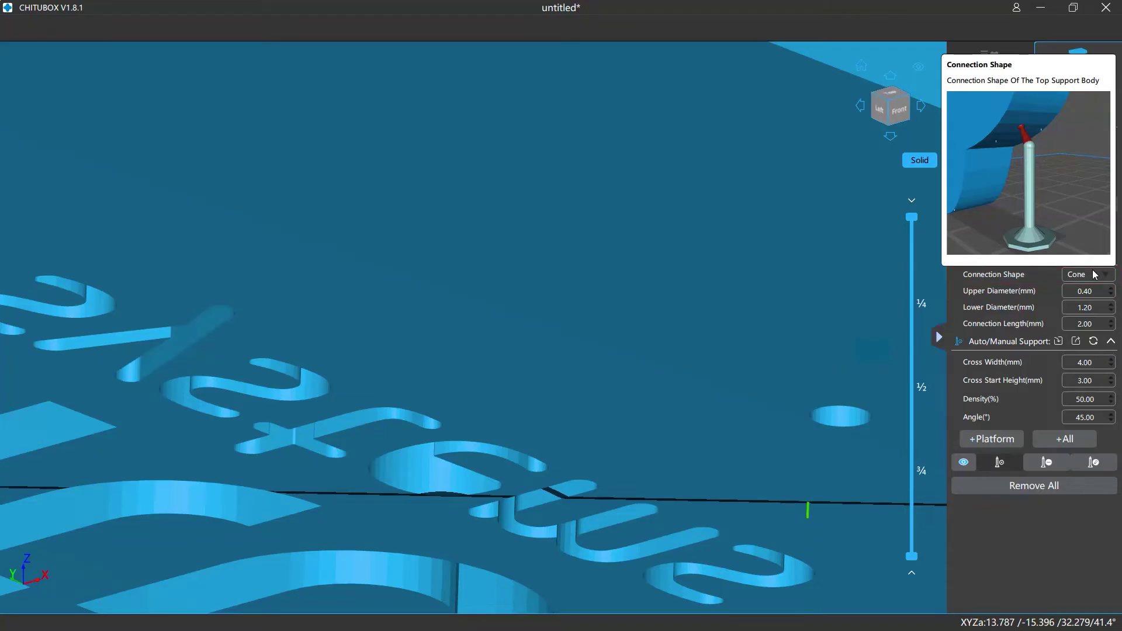
# Set the connection shape to Cone and add a medium support on the underside above the engraved text
pyautogui.click(1091, 275)
pyautogui.click(1081, 290)
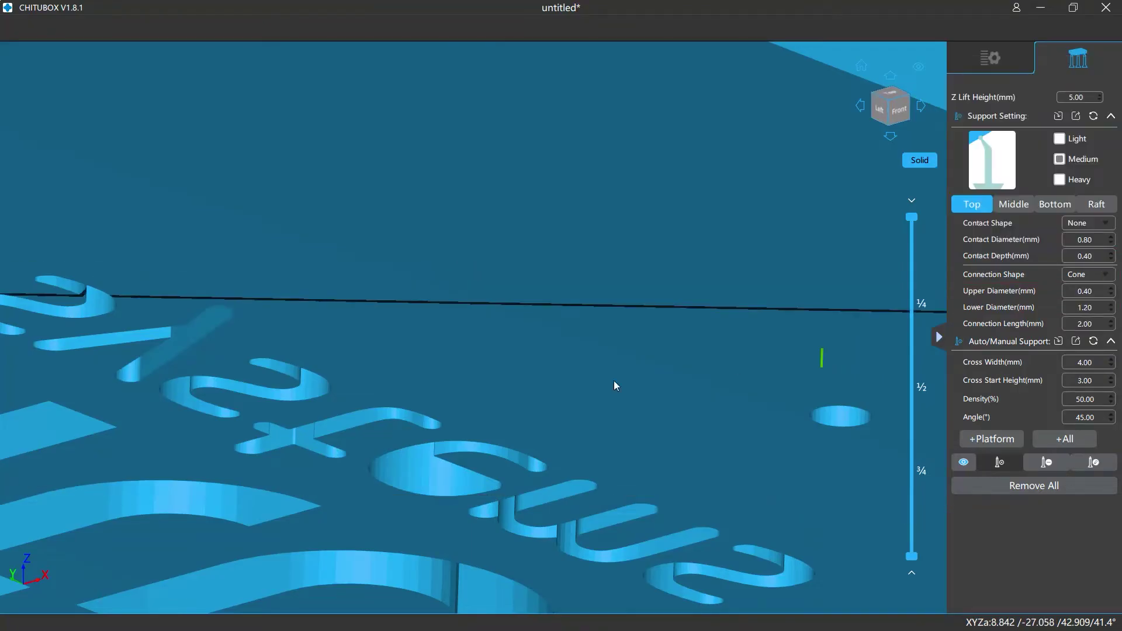
pyautogui.click(362, 323)
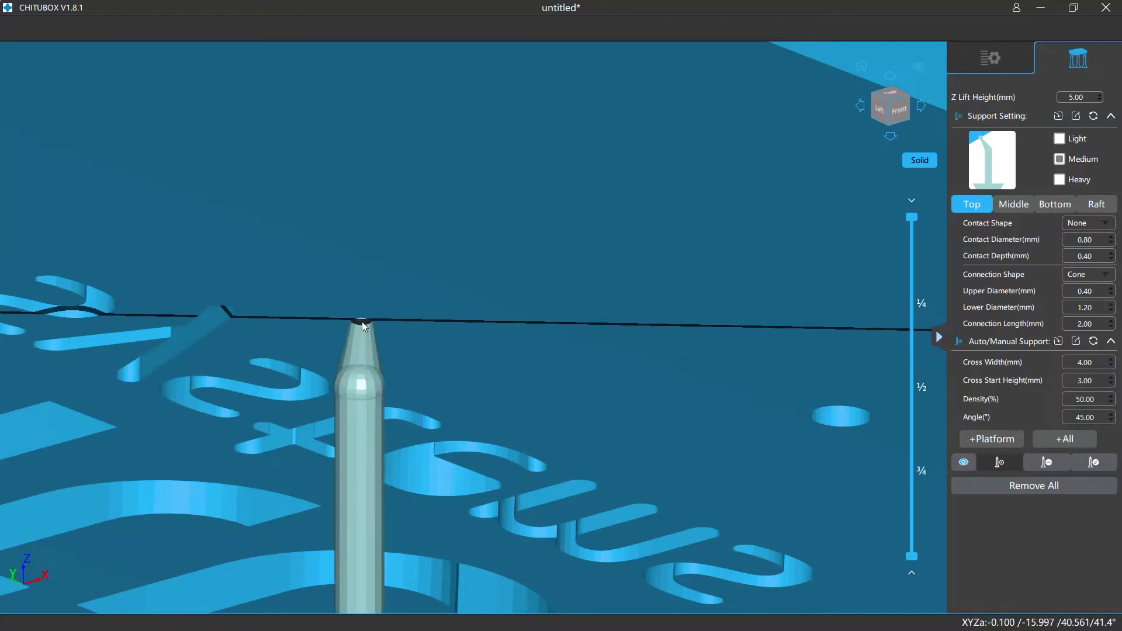
# Set the connection shape to Pyramid and add a second support right beside the cone-tipped one
pyautogui.click(1101, 275)
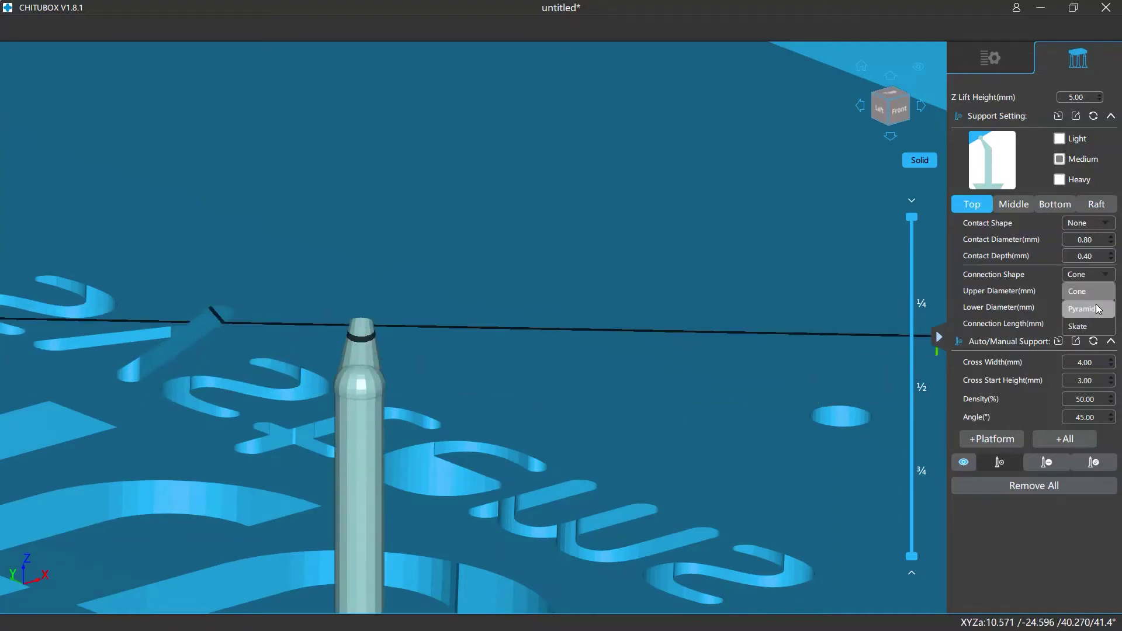
pyautogui.click(1097, 309)
pyautogui.click(422, 323)
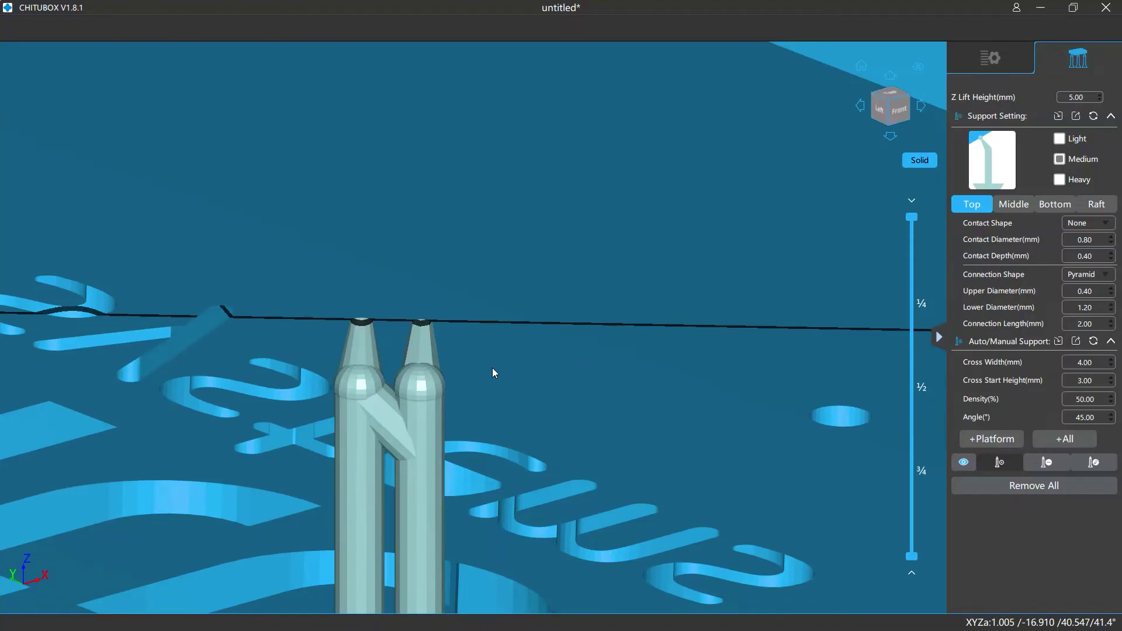
# Set the connection shape to Skate and add a third support in line with the first two
pyautogui.click(1107, 275)
pyautogui.click(1086, 330)
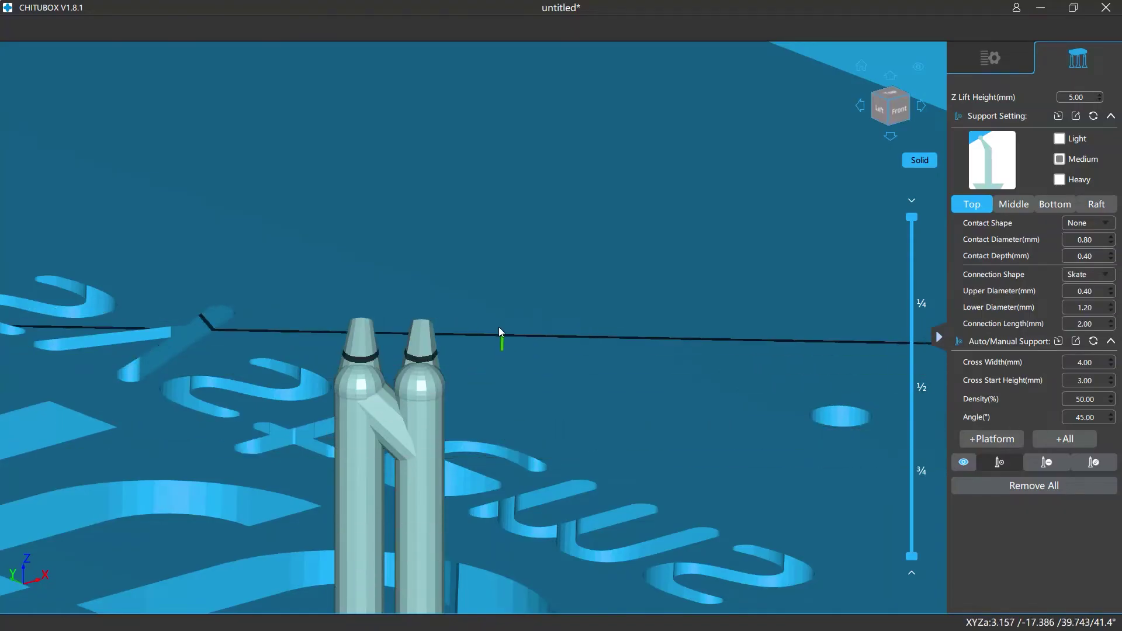
pyautogui.click(483, 324)
# With the Cone connection shape, set the upper diameter to 0.8 mm and add a fourth support in the row
pyautogui.moveTo(1098, 292)
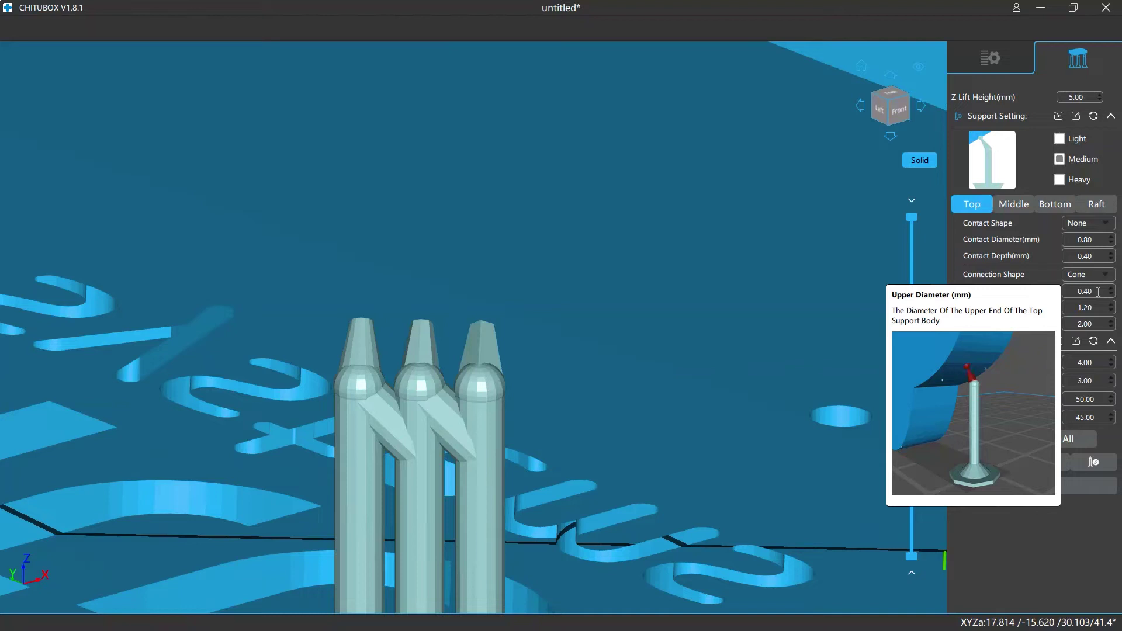
pyautogui.doubleClick(1098, 292)
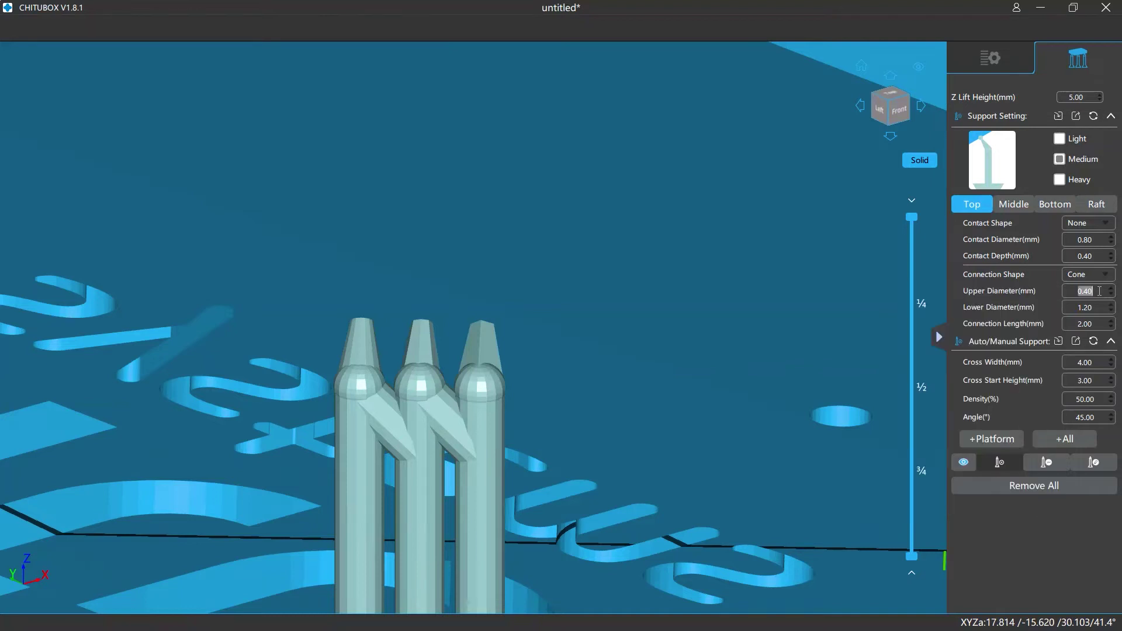
pyautogui.write('0.8')
pyautogui.press('Return')
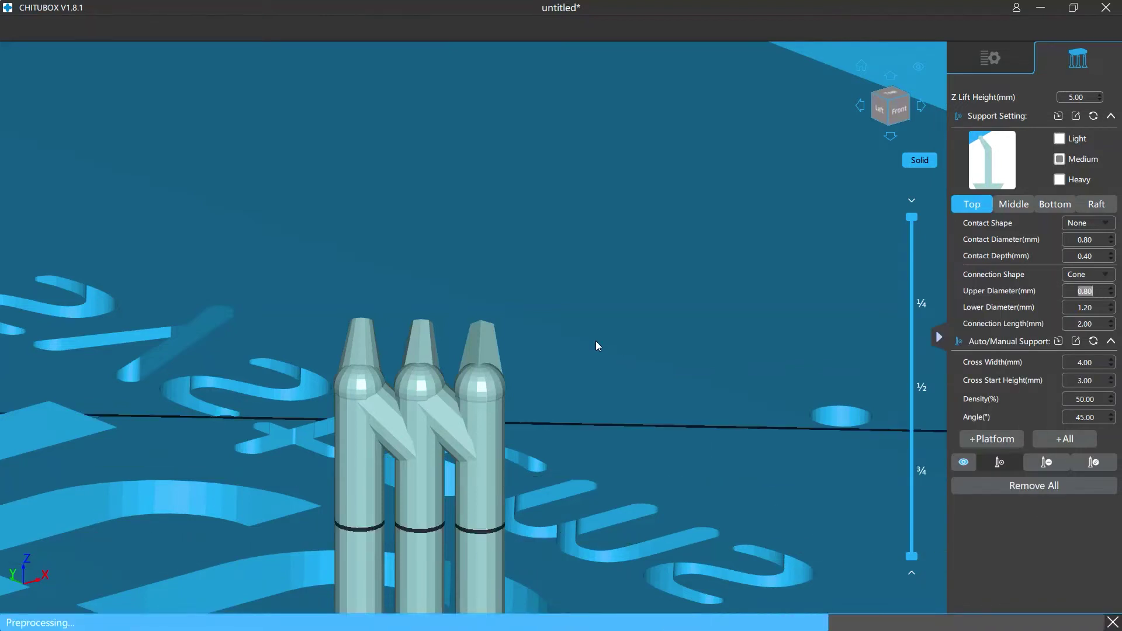
pyautogui.click(565, 326)
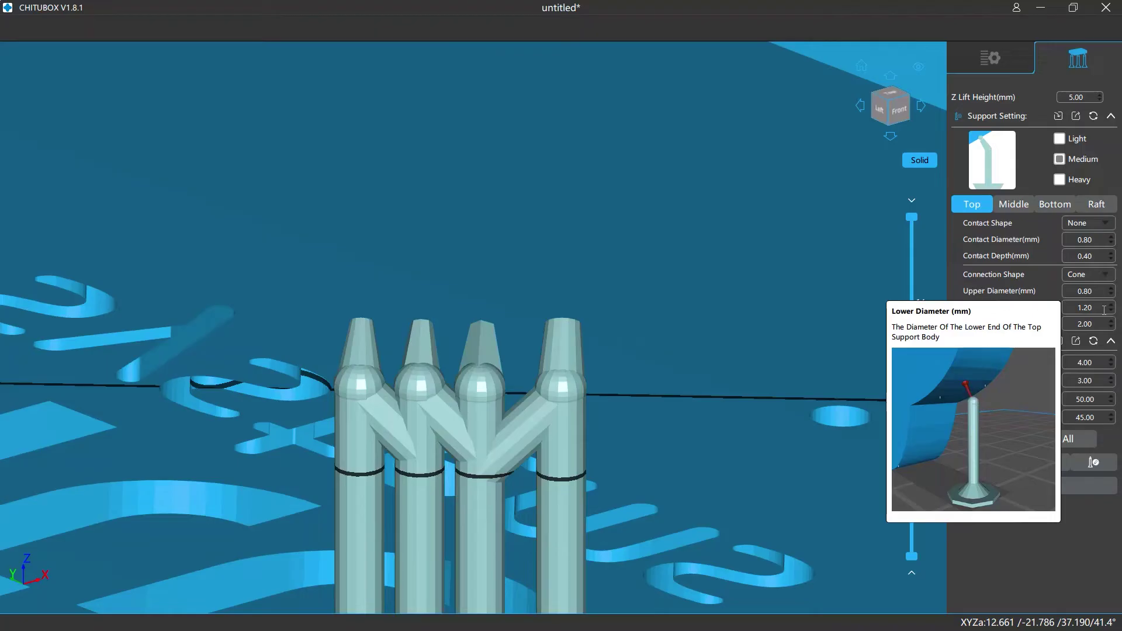
# Set the connection's lower diameter to 1.4 mm and add a fifth support at the end of the row
pyautogui.doubleClick(1103, 310)
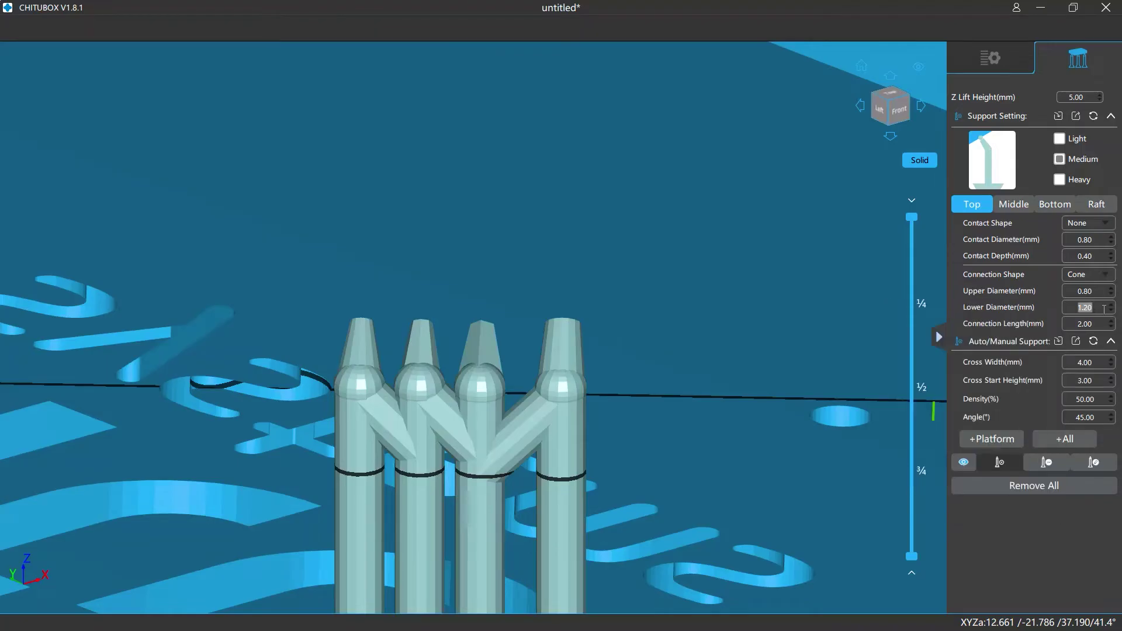
pyautogui.scroll(2, 1103, 308)
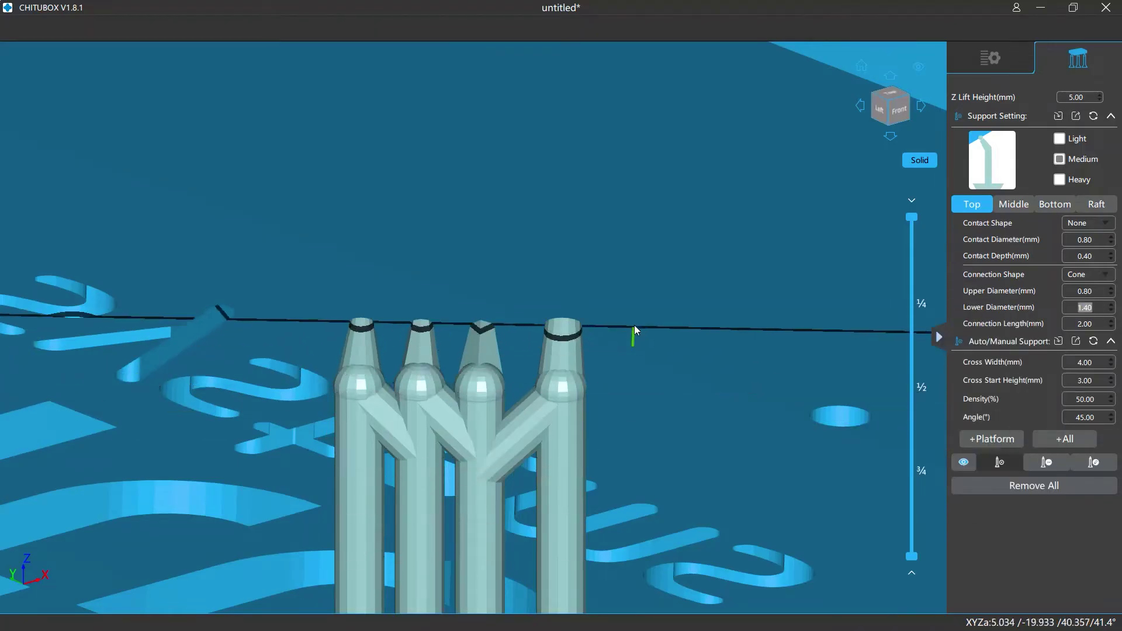
pyautogui.click(638, 327)
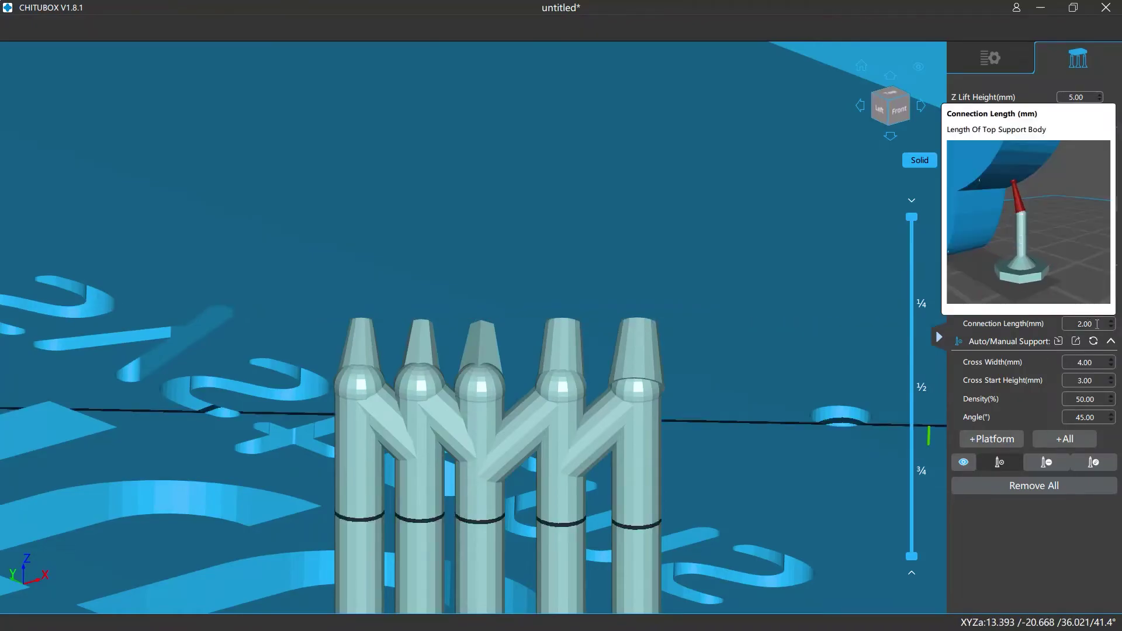
# Set the connection length to 3 mm and add a sixth support beside the others
pyautogui.doubleClick(1097, 325)
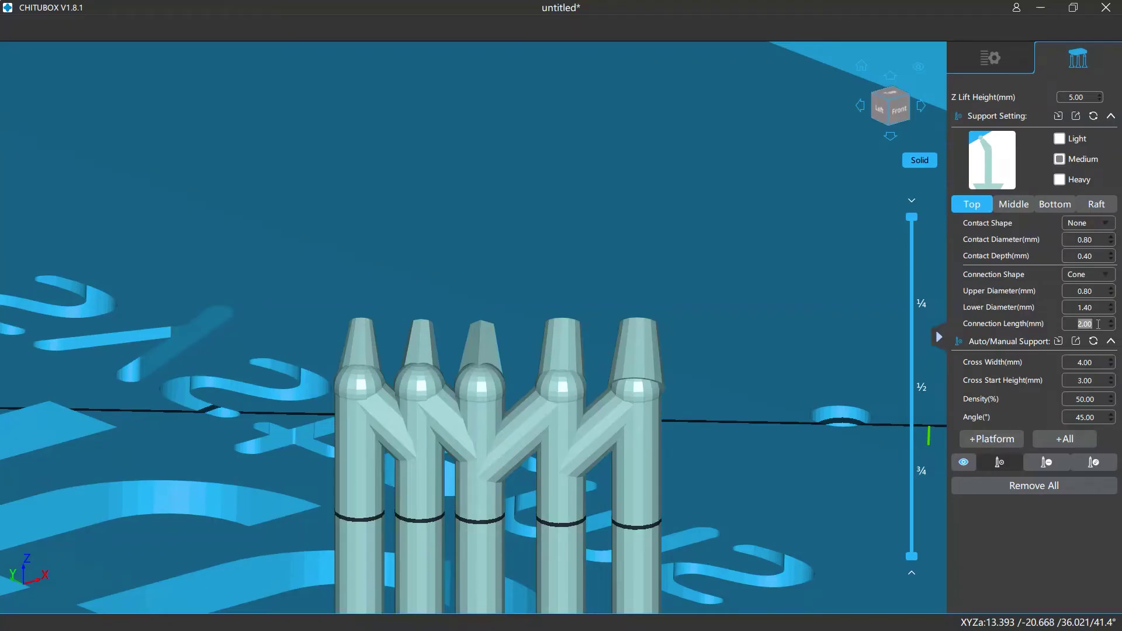
pyautogui.scroll(1, 1098, 324)
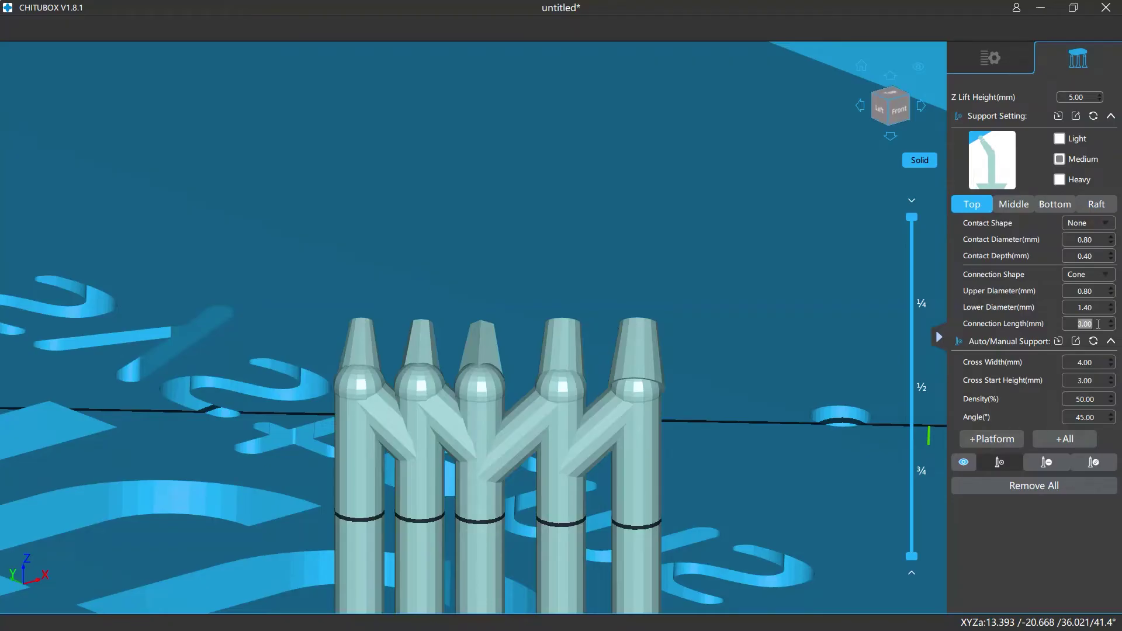
pyautogui.click(699, 323)
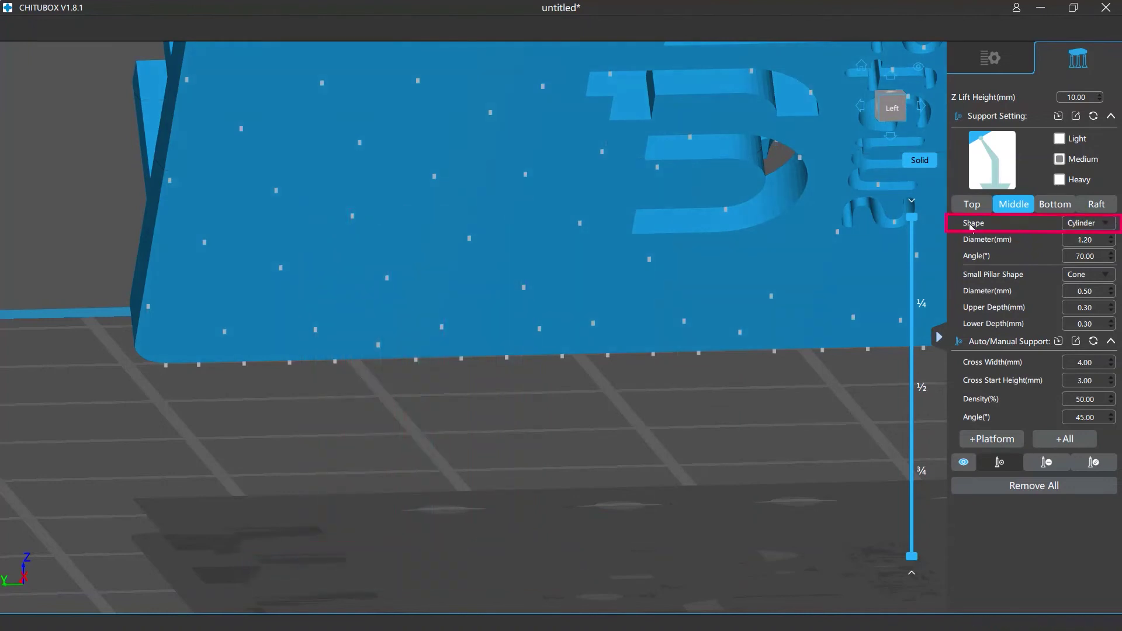
# Choose Cylinder as the support's middle shape and add a support on the tilted underside, away from the engraved text
pyautogui.moveTo(1103, 227)
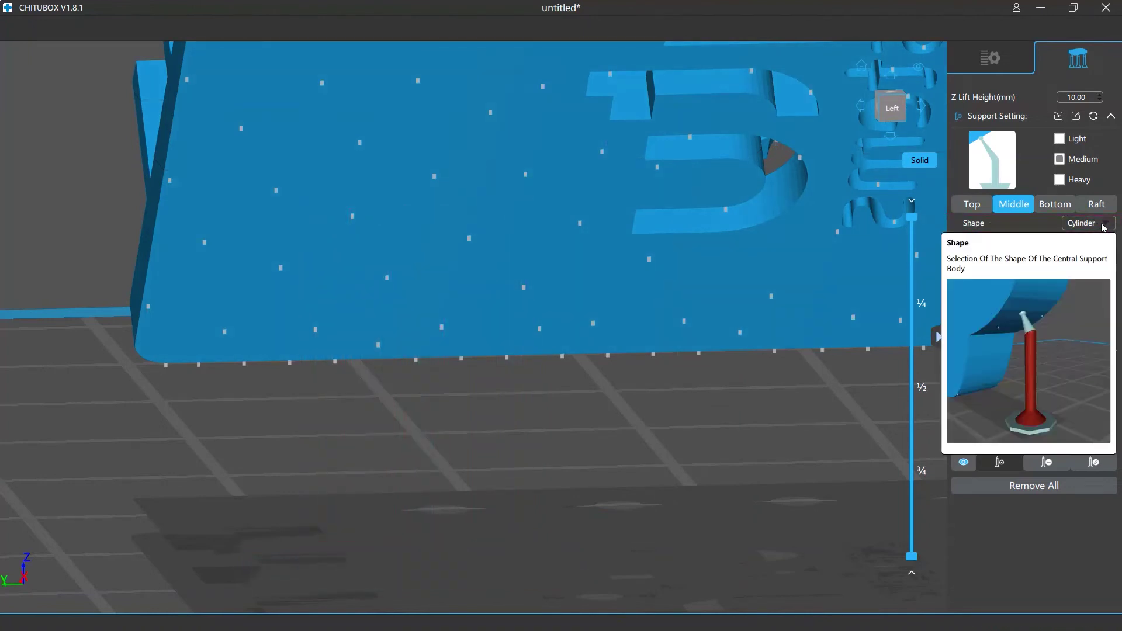
pyautogui.click(1098, 224)
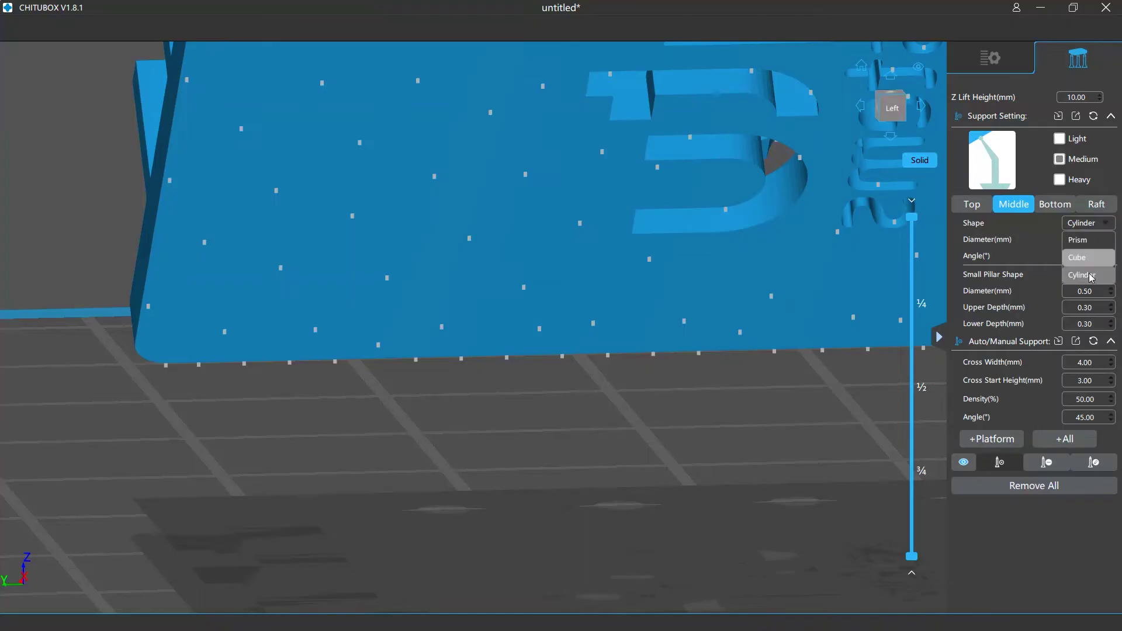
pyautogui.click(1090, 276)
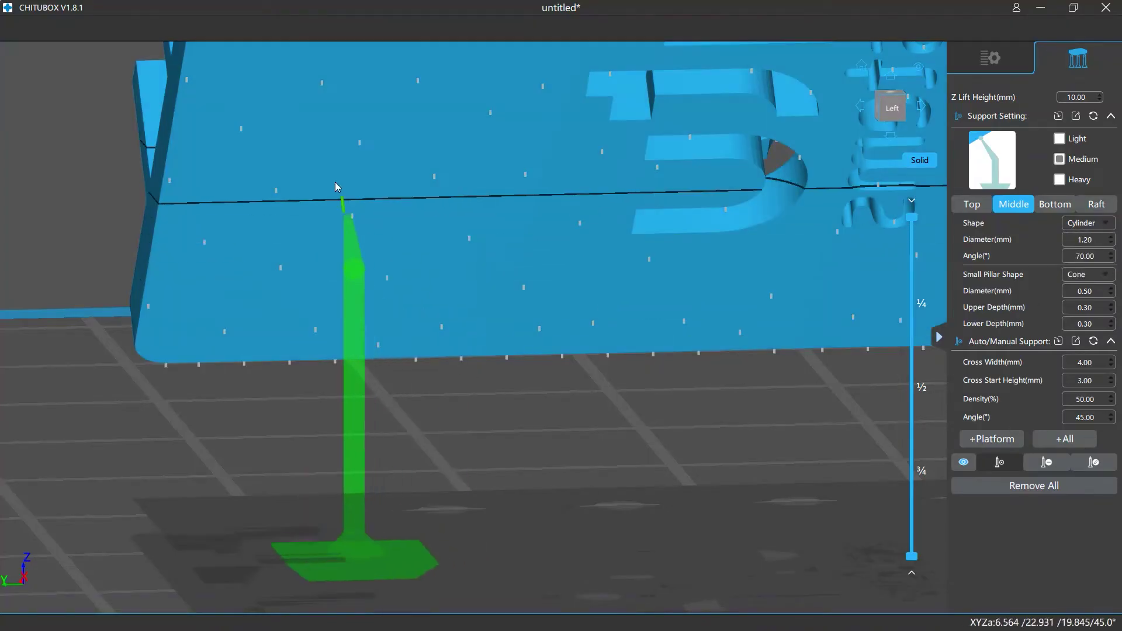
pyautogui.click(319, 165)
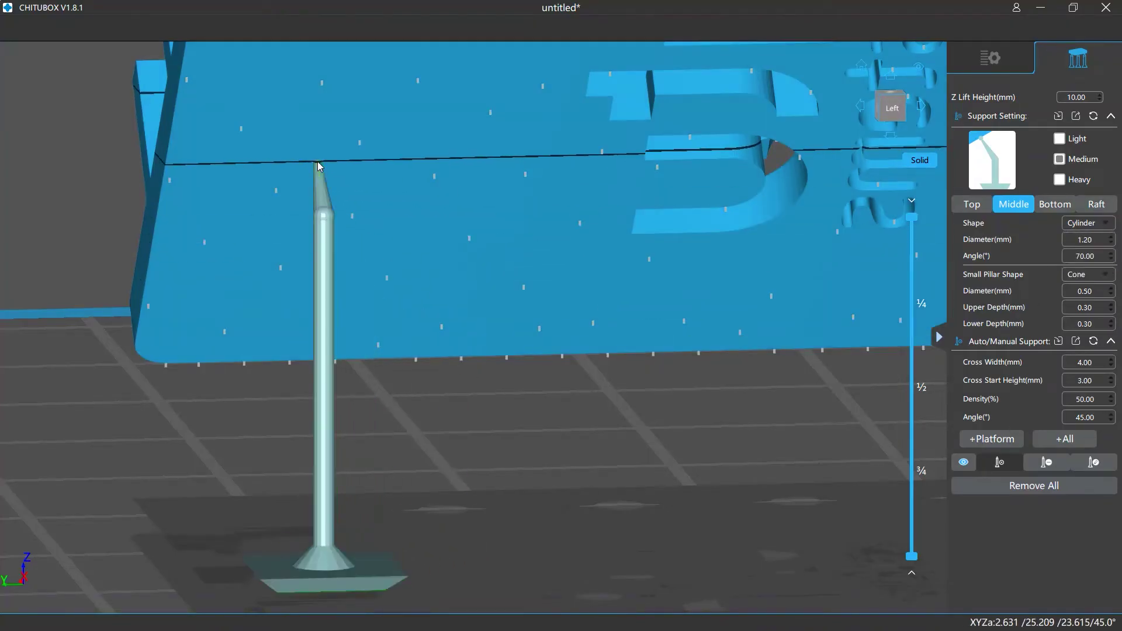
# Set the middle shape to Cube and add a support right beside the cylindrical one
pyautogui.click(1106, 224)
pyautogui.click(1098, 255)
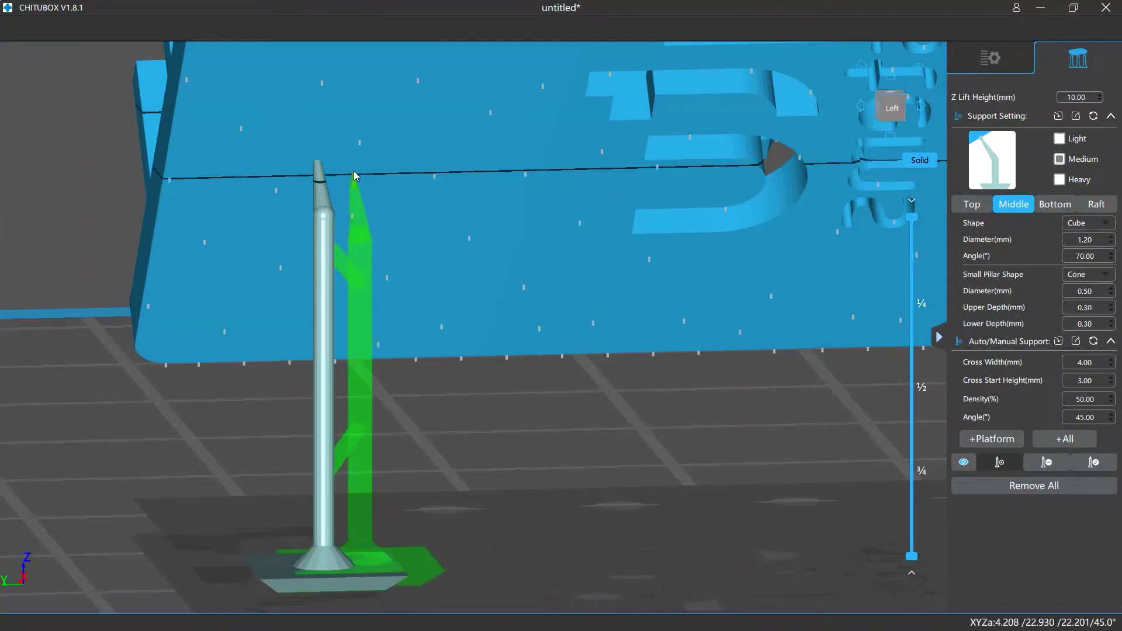
pyautogui.click(367, 167)
# Set the middle shape to Prism and add one support beside the cube-shaped one and another near the model's lower edge
pyautogui.click(1101, 224)
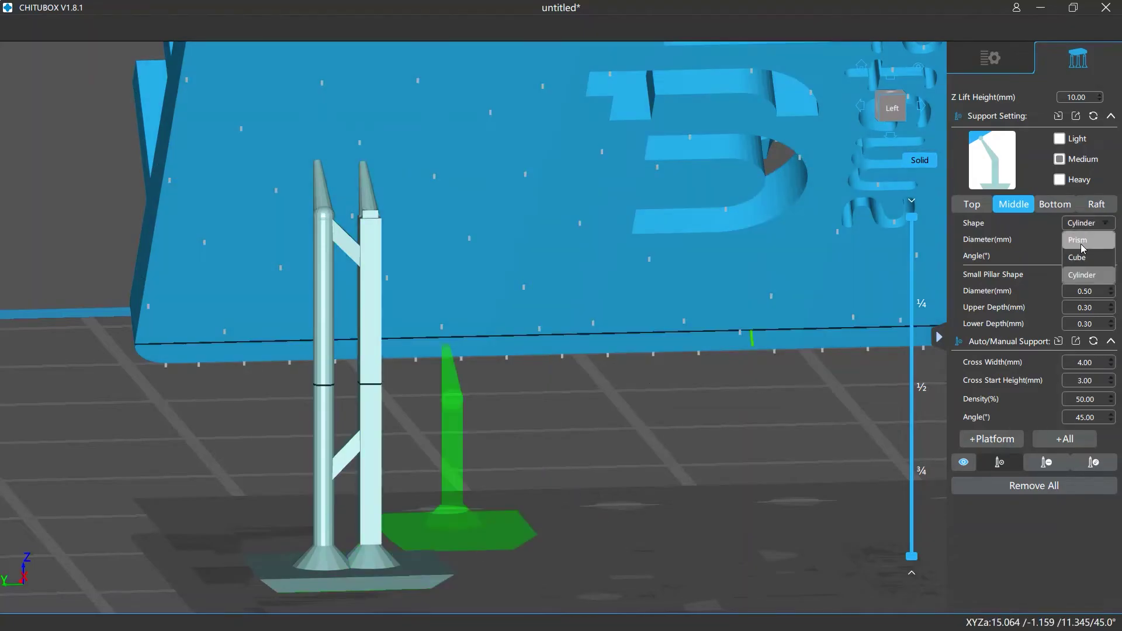
pyautogui.click(1083, 240)
pyautogui.click(418, 167)
pyautogui.click(553, 330)
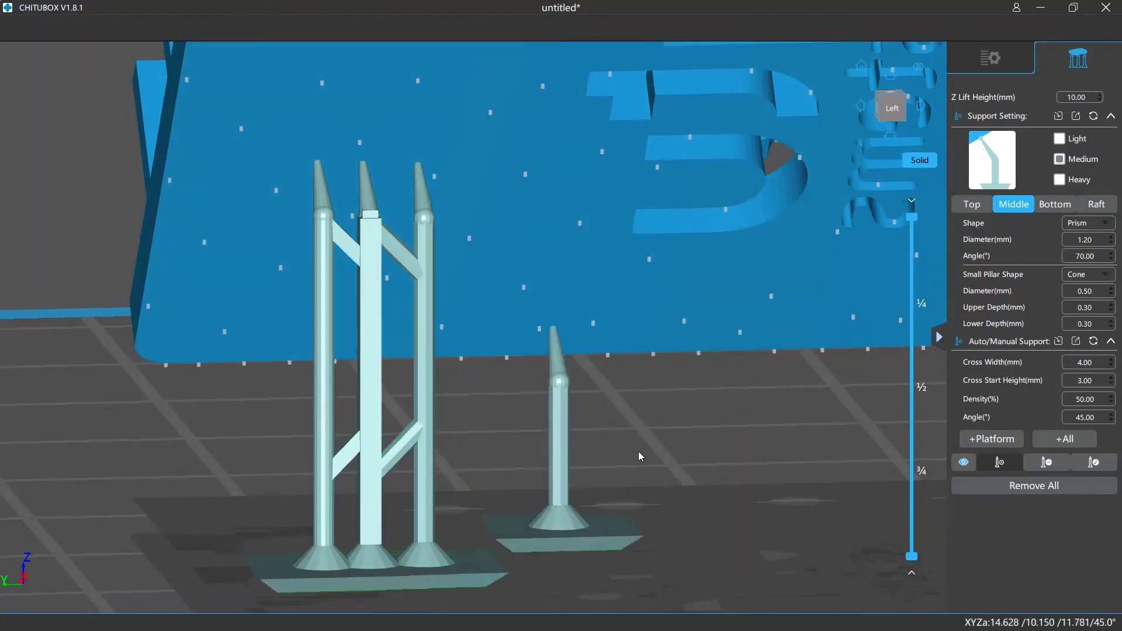
# Set the diameter of the support's middle section to 2 mm
pyautogui.doubleClick(1097, 239)
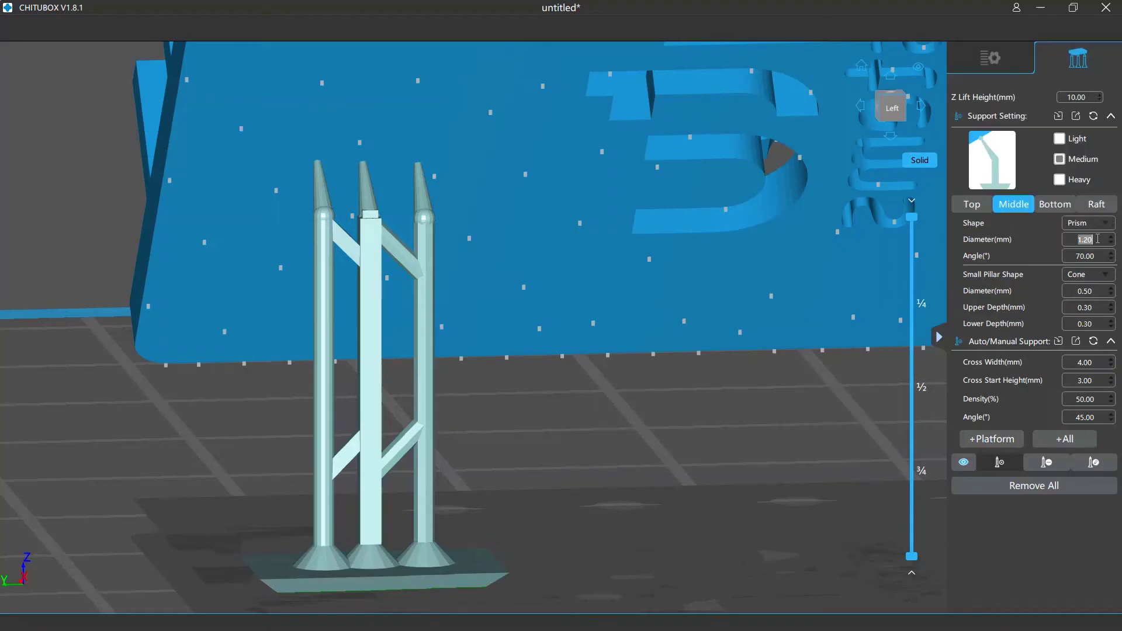
pyautogui.write('2.')
pyautogui.press('Return')
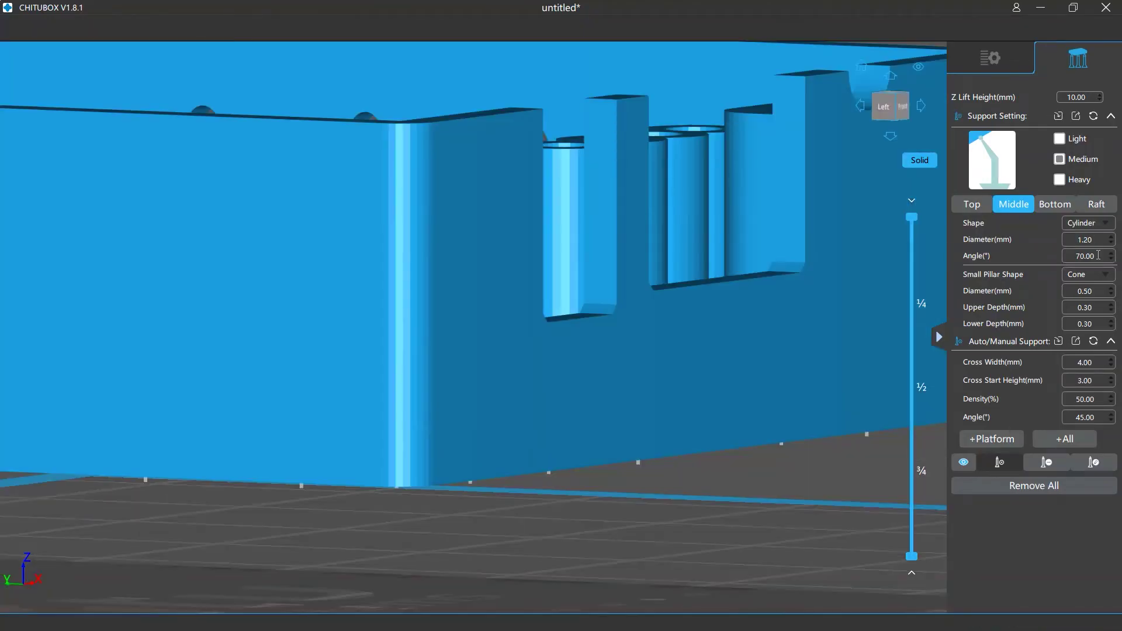
# Add one support on the side wall below the cutouts and another beside it with the middle angle set to 90°
pyautogui.moveTo(1097, 255)
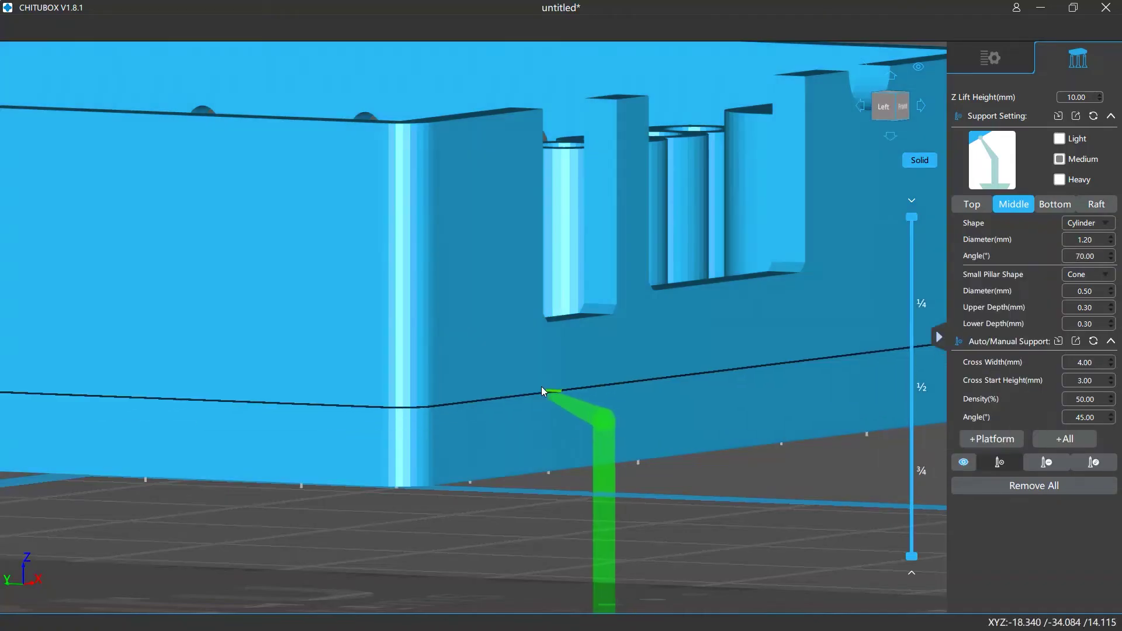
pyautogui.click(540, 385)
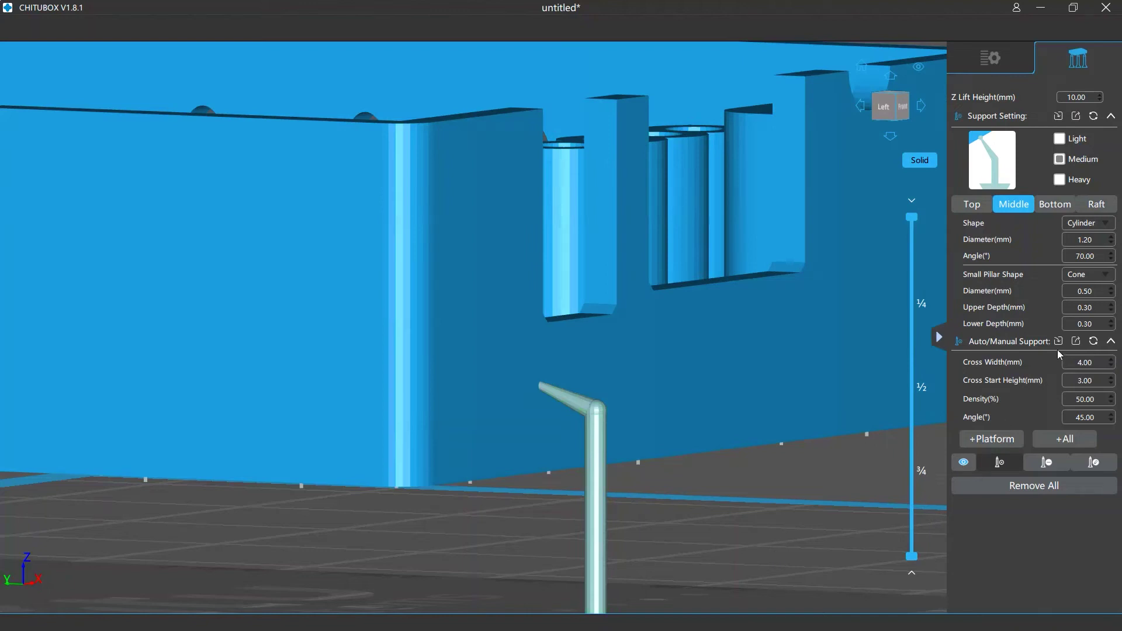
pyautogui.doubleClick(1099, 258)
pyautogui.write('90')
pyautogui.press('Return')
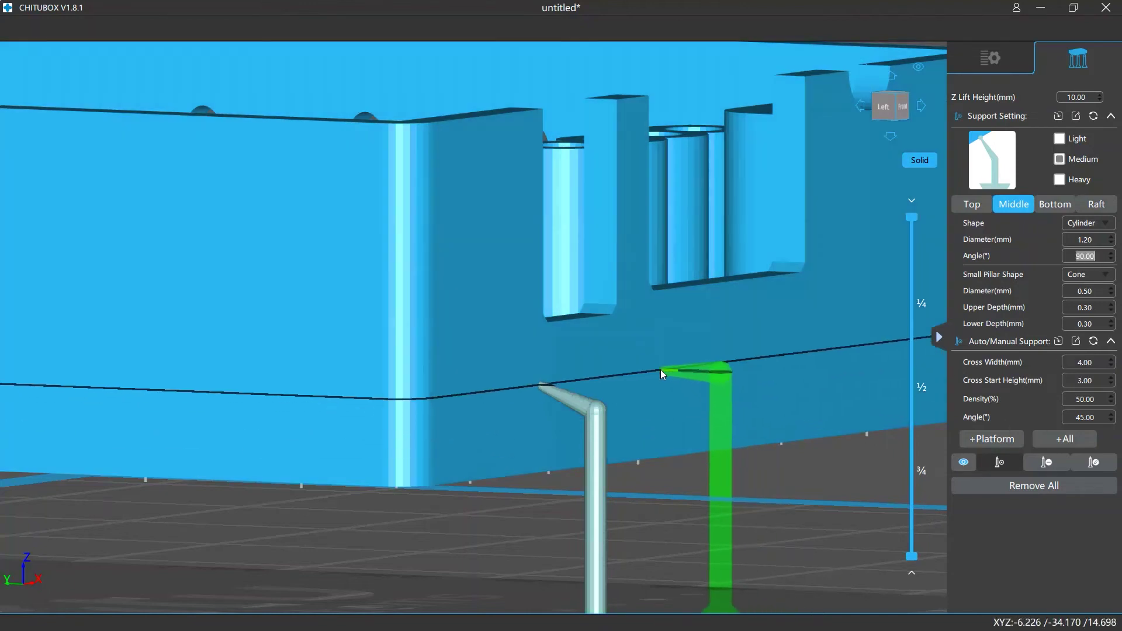
pyautogui.click(660, 370)
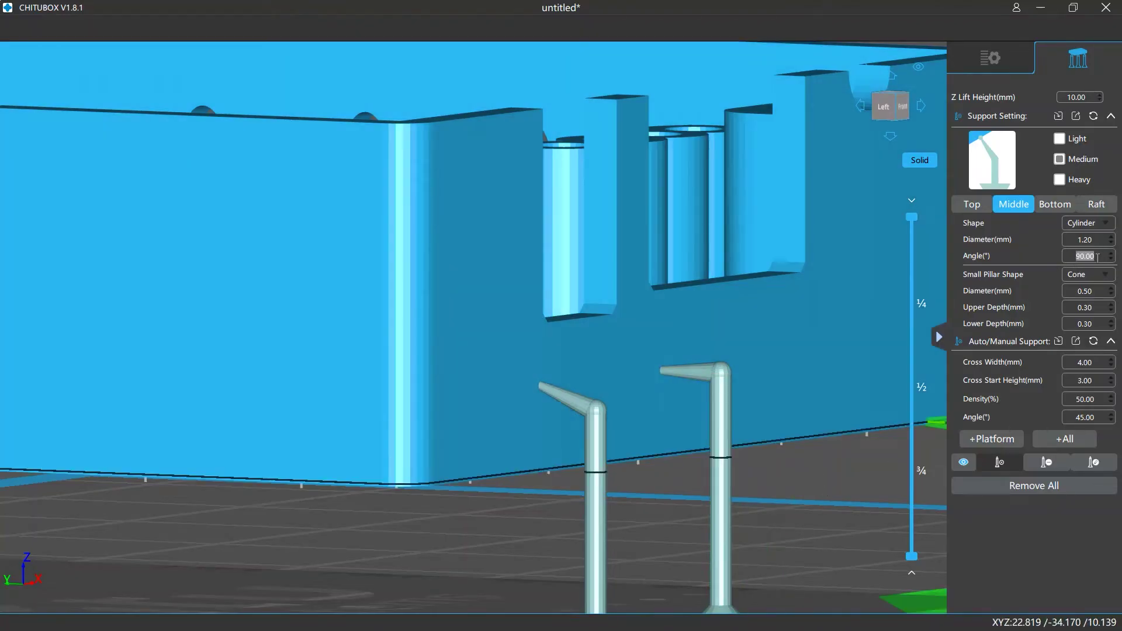
# Set the middle angle to 50° and add a third support on the side wall beside the 90° one
pyautogui.write('50')
pyautogui.press('Return')
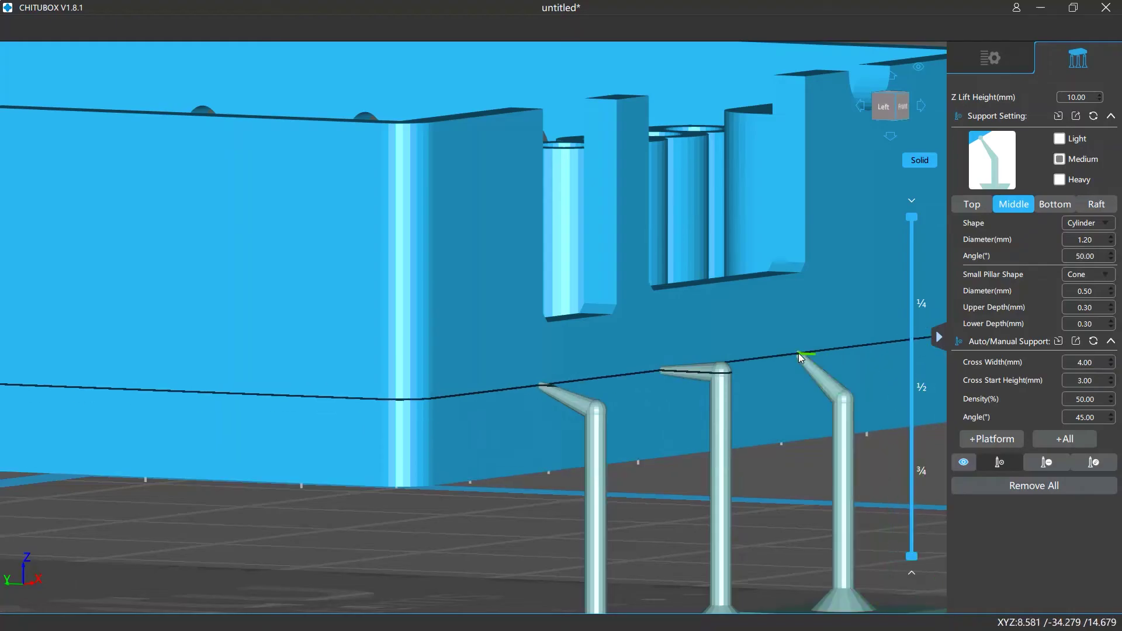
pyautogui.click(798, 353)
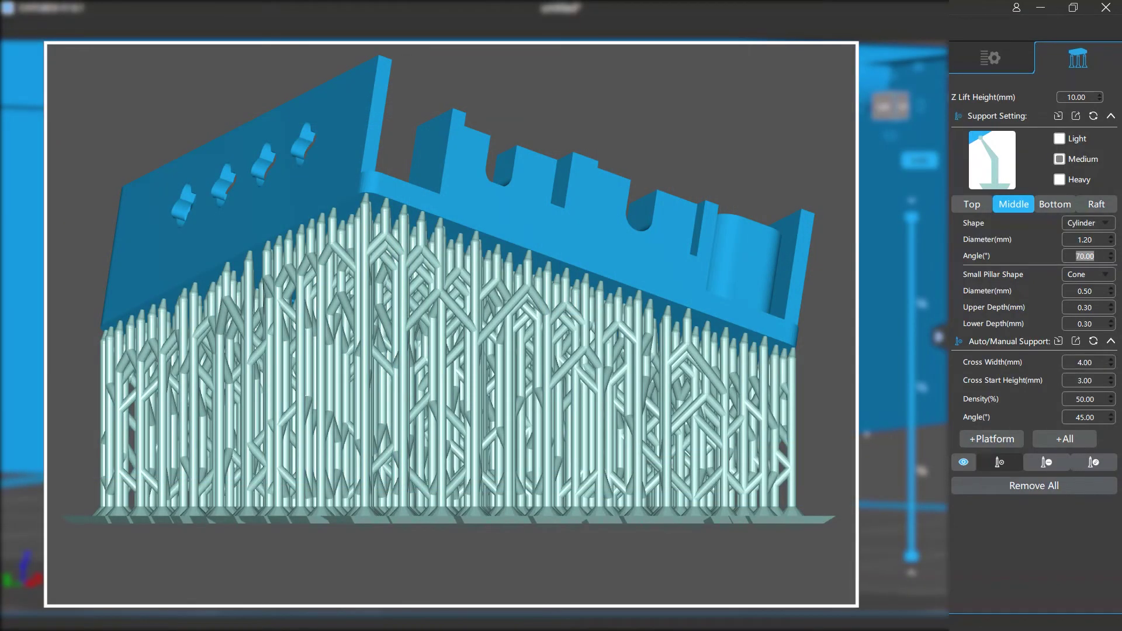
# Set the shape of the support's middle section to Prism
pyautogui.click(1086, 223)
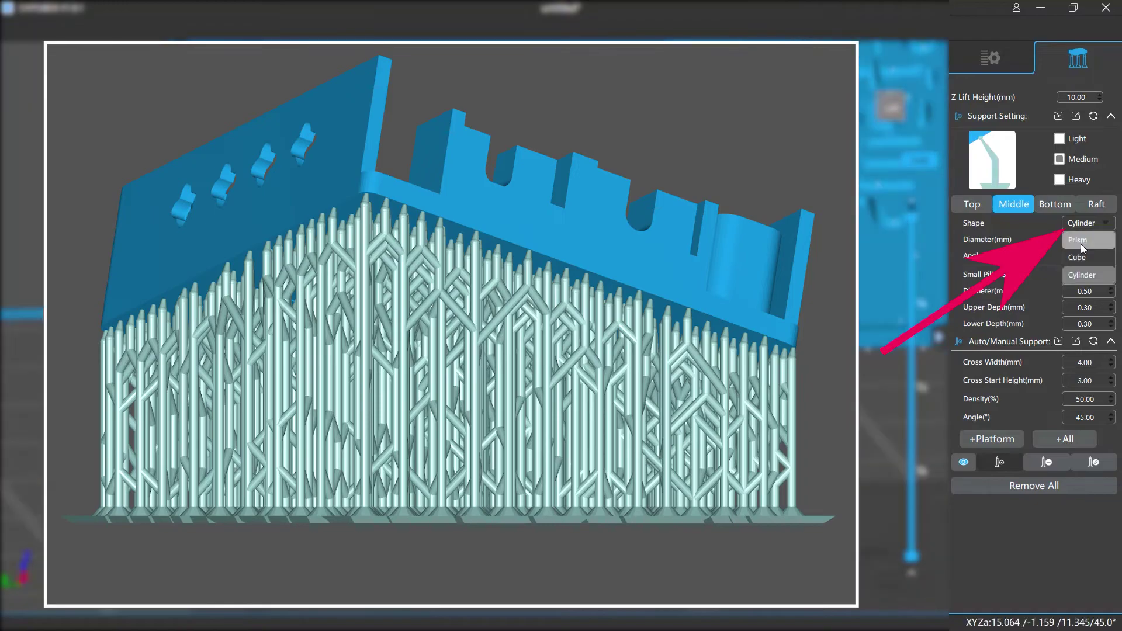
pyautogui.click(1078, 240)
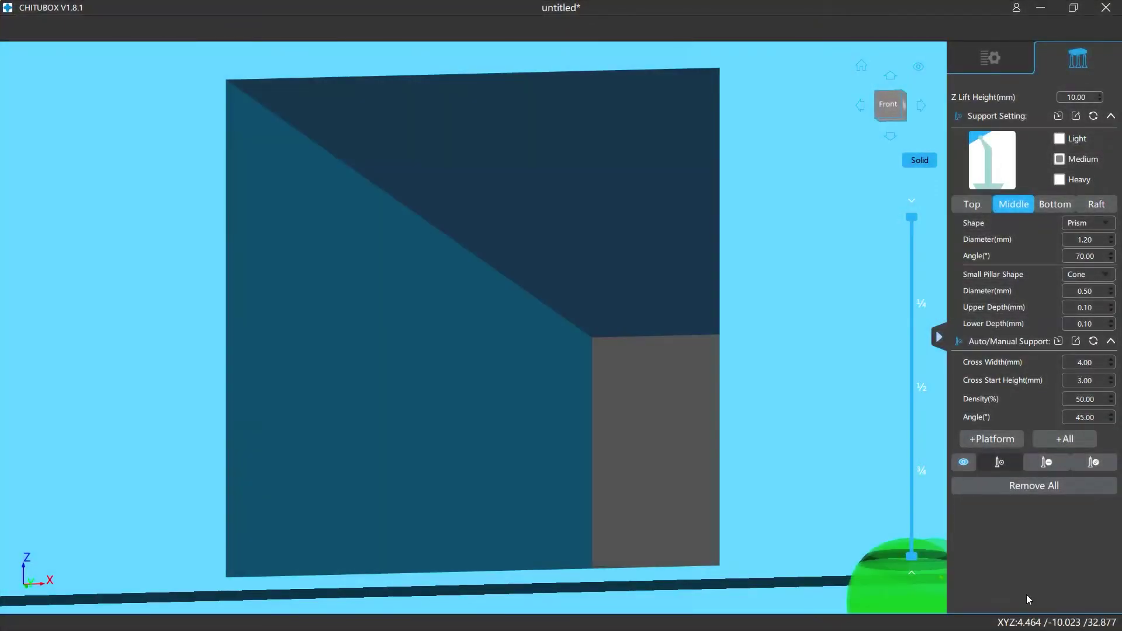
# Keep the small pillar shape as Cone and add a support under the ceiling of the square recess
pyautogui.moveTo(1107, 278)
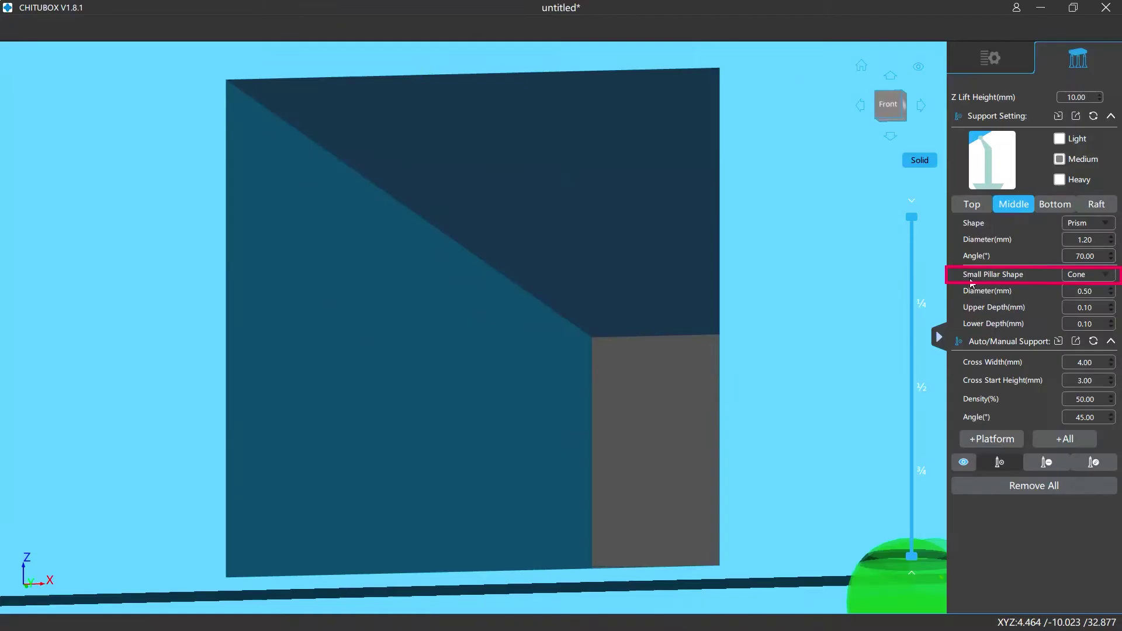
pyautogui.click(1107, 274)
pyautogui.click(512, 313)
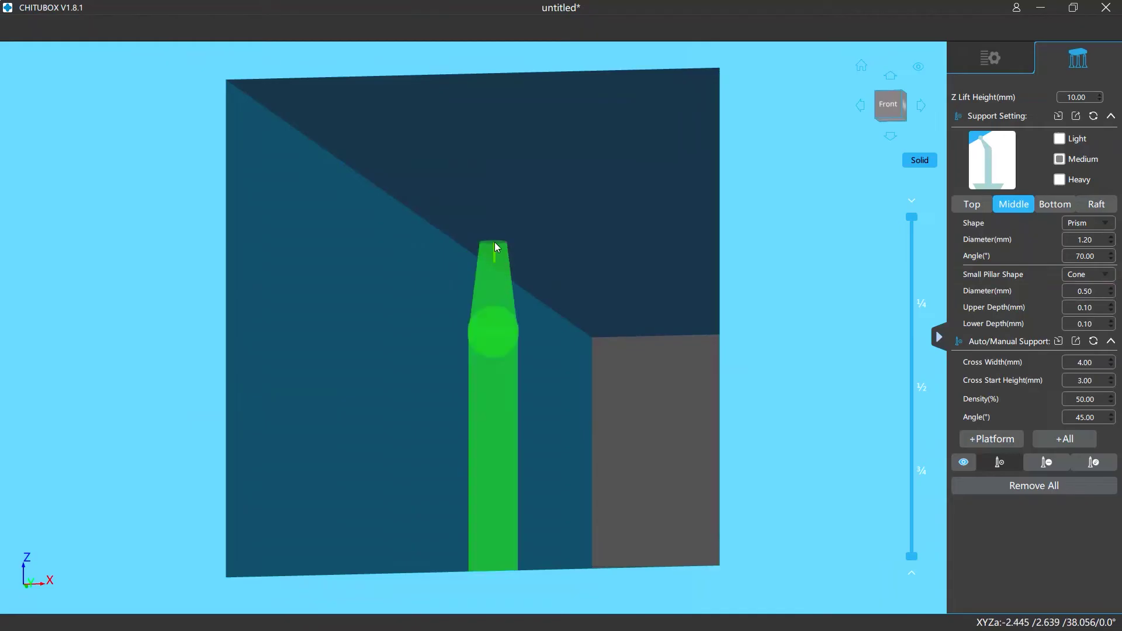
pyautogui.click(494, 244)
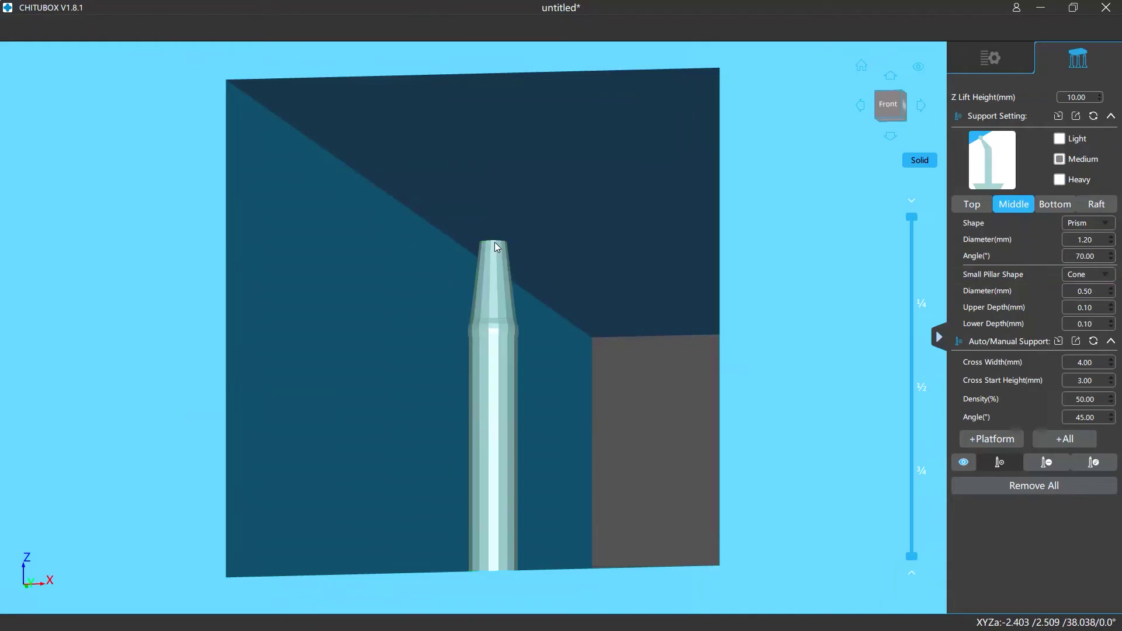
# Add two more supports under the recess ceiling, one with small pillar shape None and one with Sphere
pyautogui.click(1104, 275)
pyautogui.click(1088, 322)
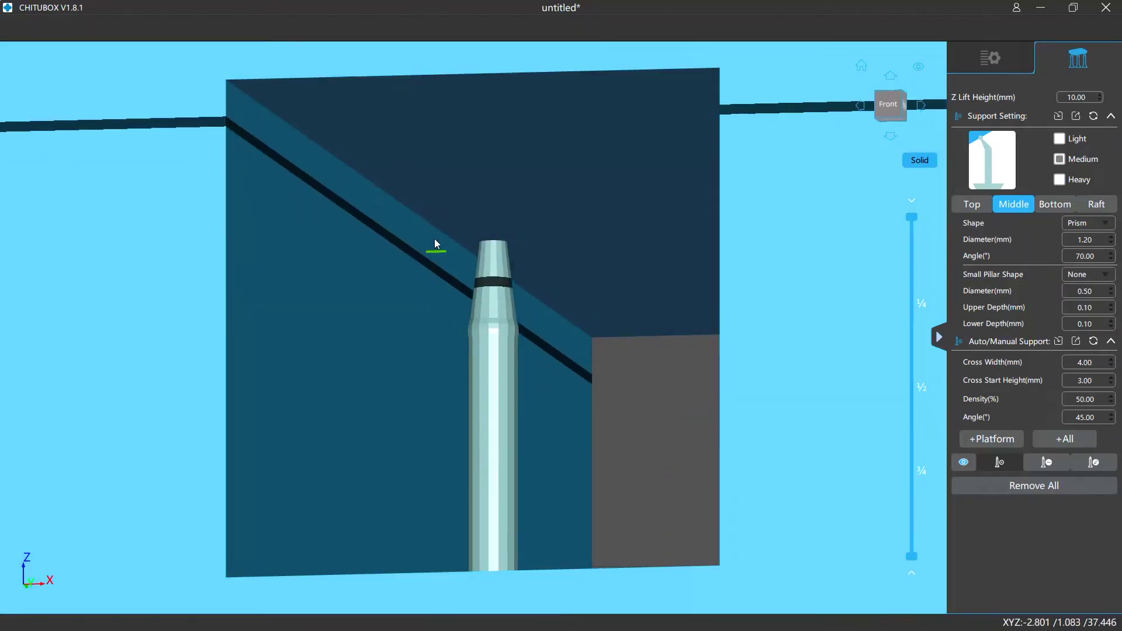
pyautogui.click(440, 208)
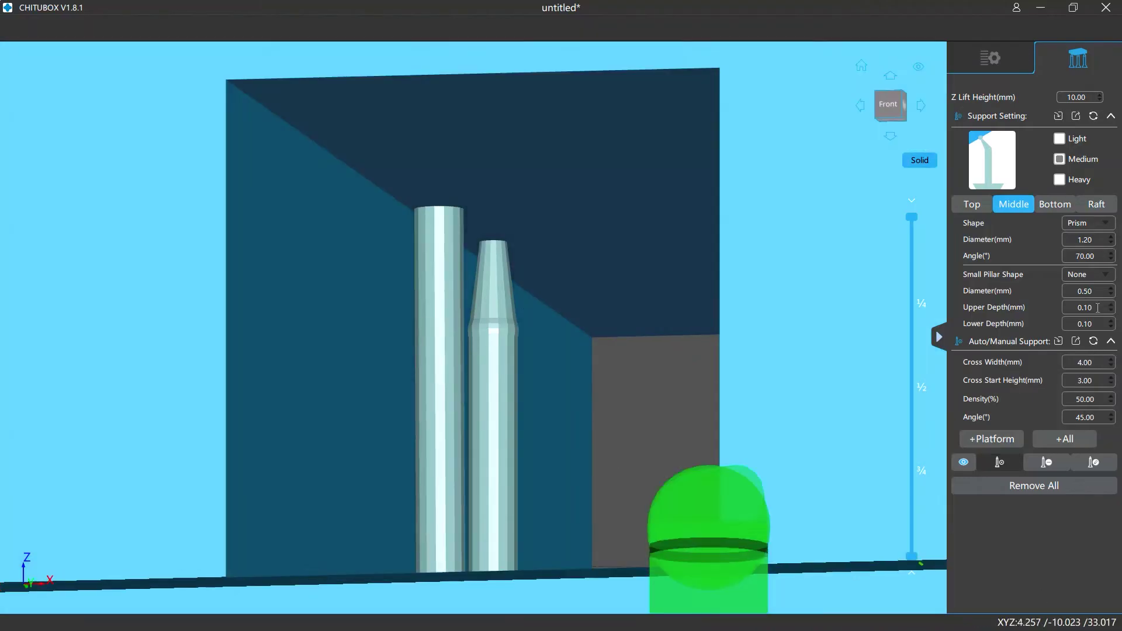
pyautogui.click(1102, 276)
pyautogui.click(1101, 290)
pyautogui.click(378, 168)
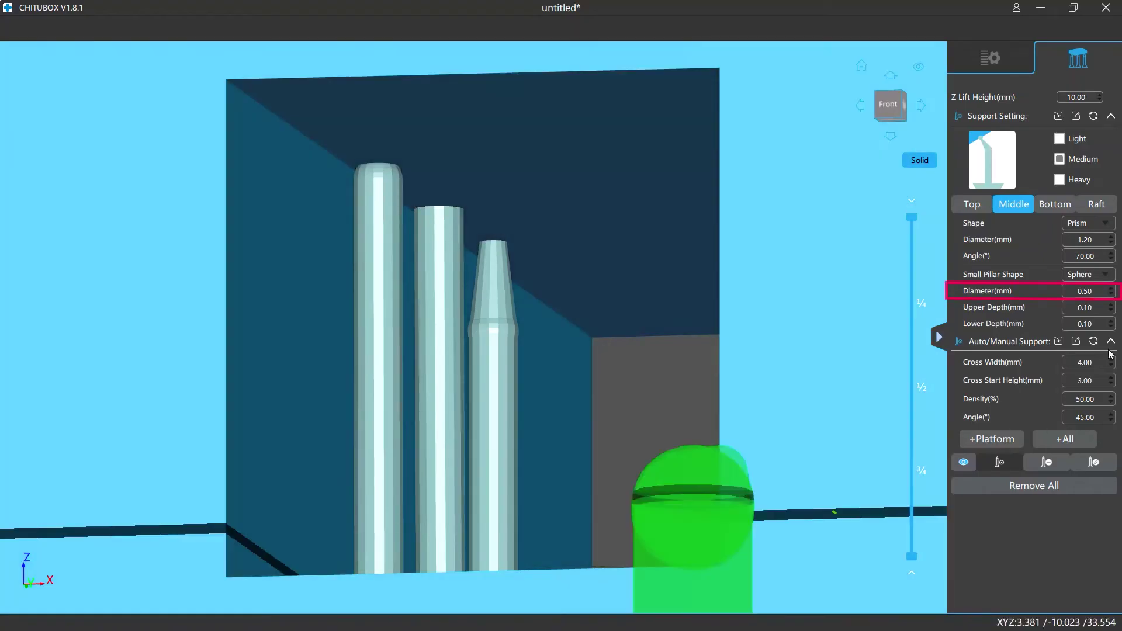
# Set the small pillar diameter to 1 mm and add a support beside the previous Sphere one in the recess
pyautogui.doubleClick(1097, 294)
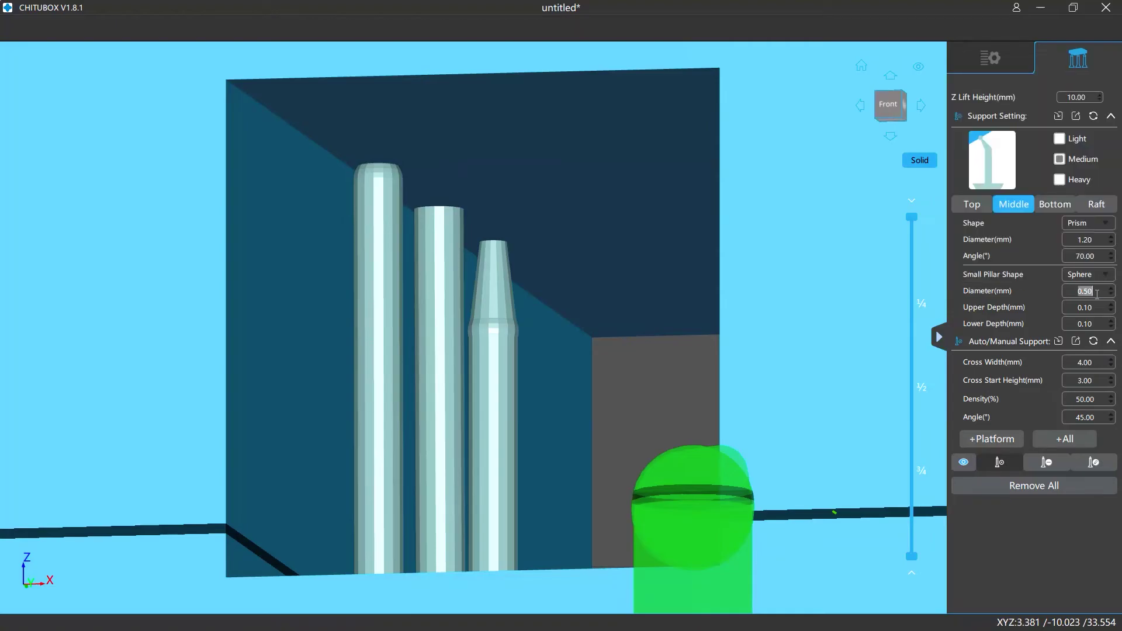
pyautogui.write('1')
pyautogui.press('Return')
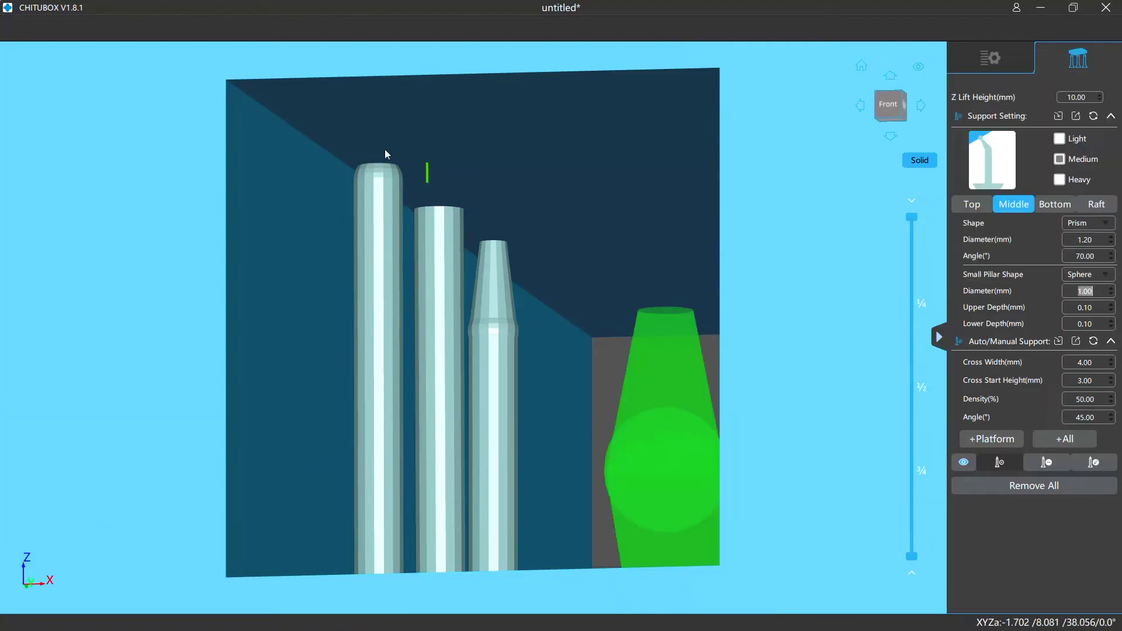
pyautogui.click(348, 121)
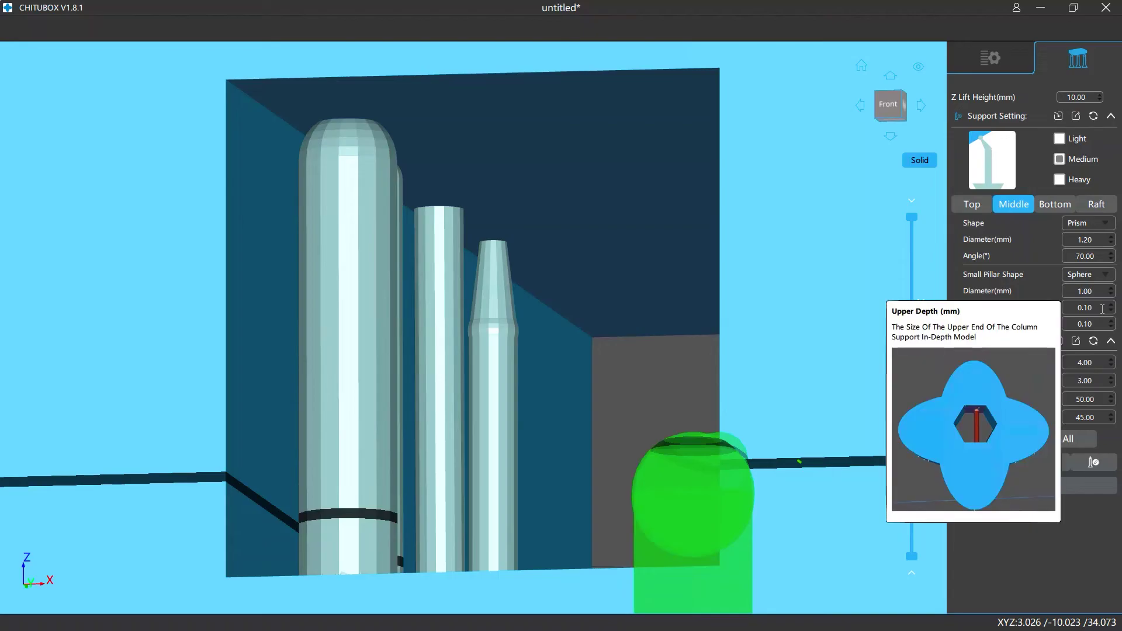
# Set both the upper depth and the lower depth of the small pillar to 0.3 mm
pyautogui.doubleClick(1101, 309)
pyautogui.write('0.3')
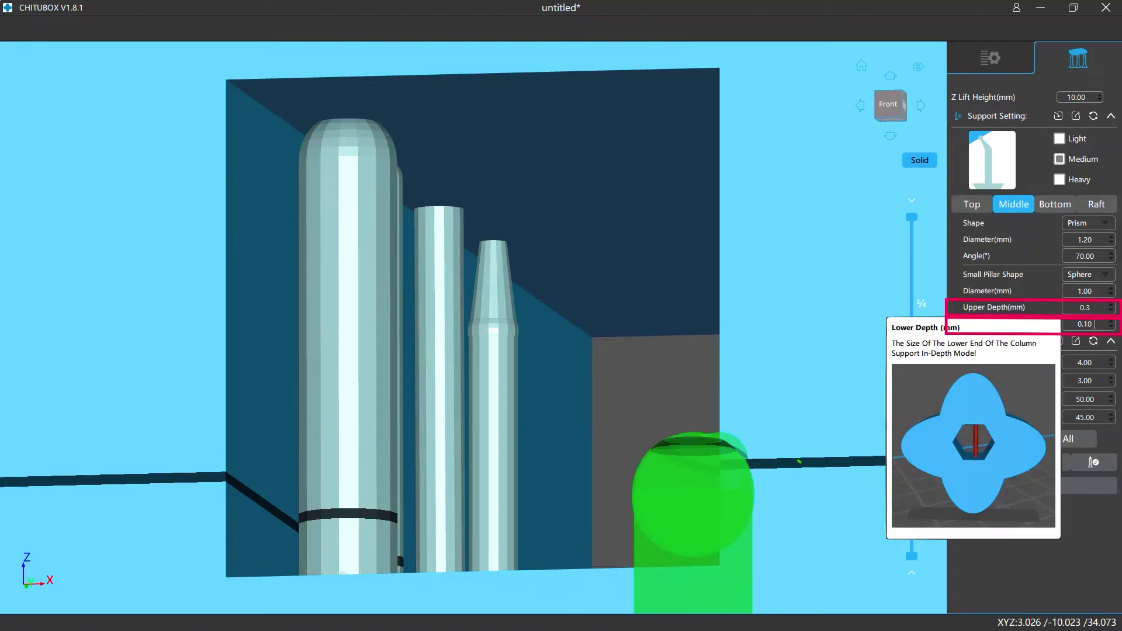
pyautogui.doubleClick(1101, 309)
pyautogui.write('0.3')
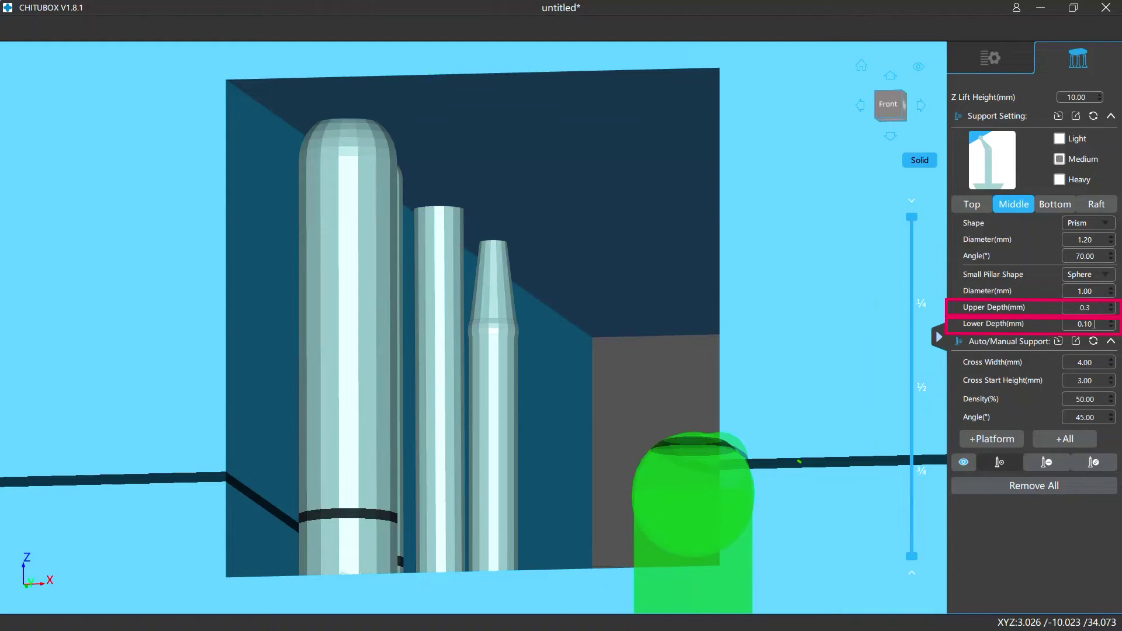
pyautogui.doubleClick(1095, 324)
pyautogui.write('0.3')
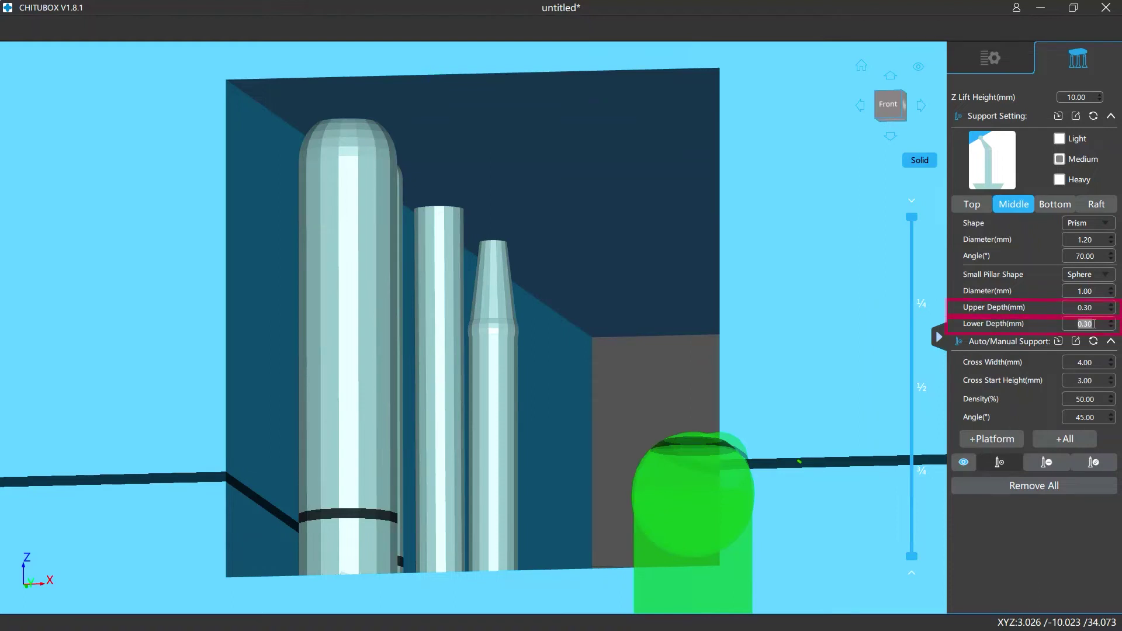
pyautogui.press('Return')
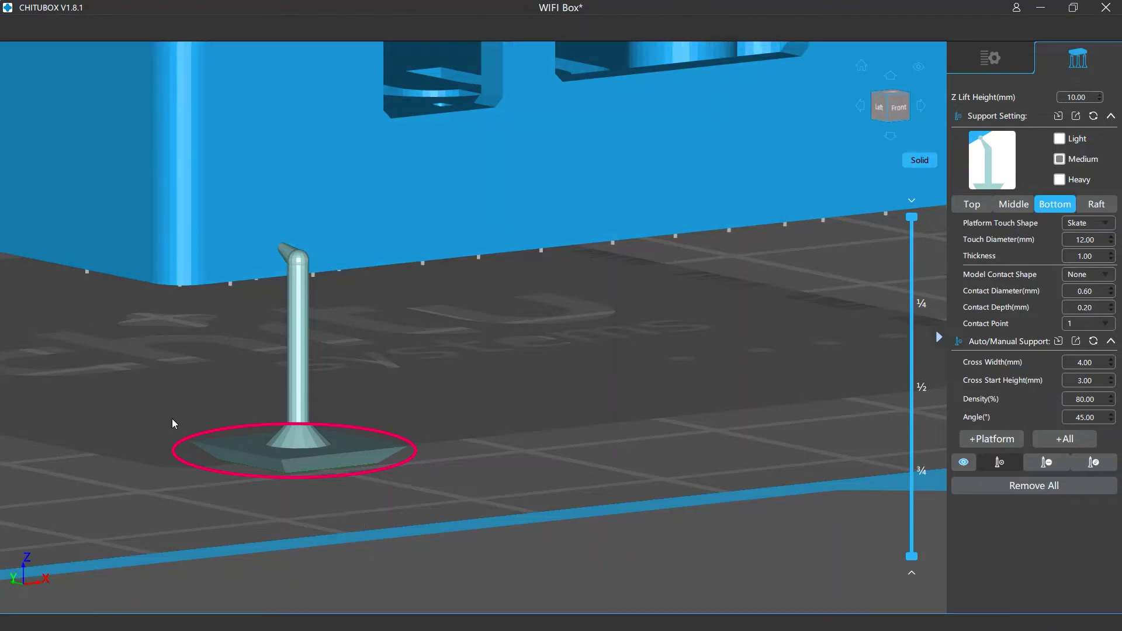
# Add two supports along the box's lower edge beside the Skate one, with platform touch shapes Cone and Cube
pyautogui.moveTo(1116, 227)
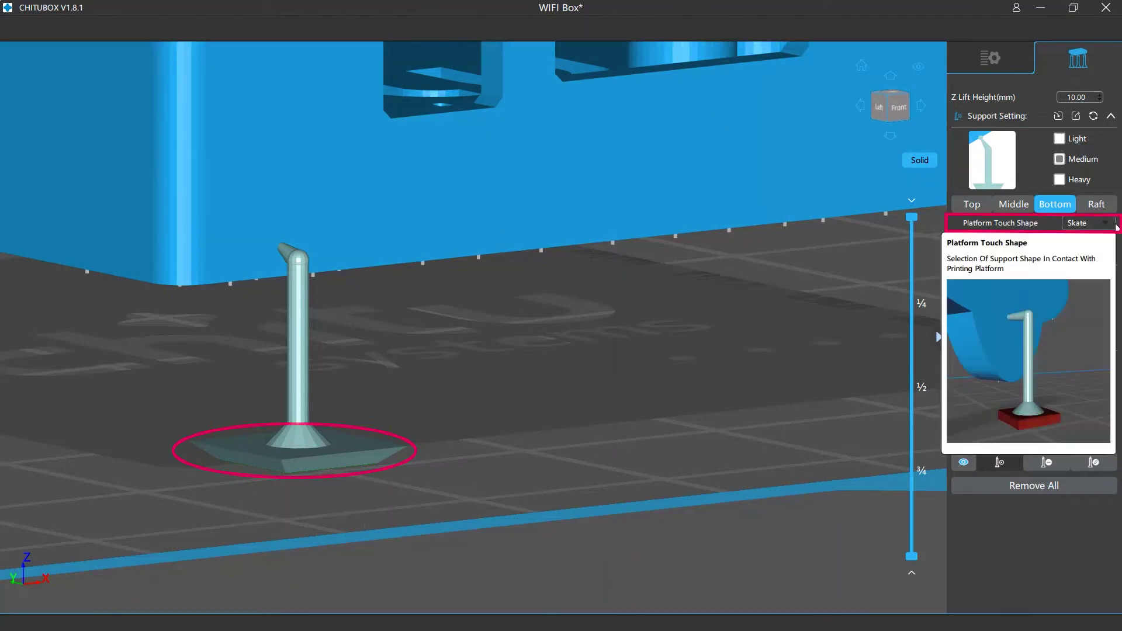
pyautogui.click(1110, 224)
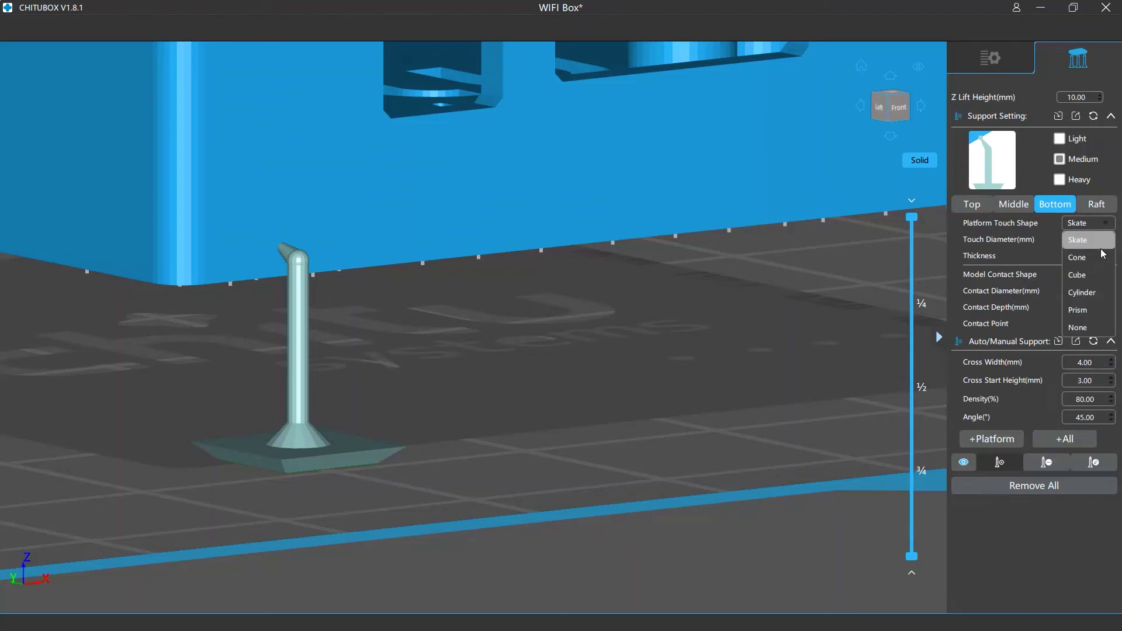
pyautogui.click(1099, 257)
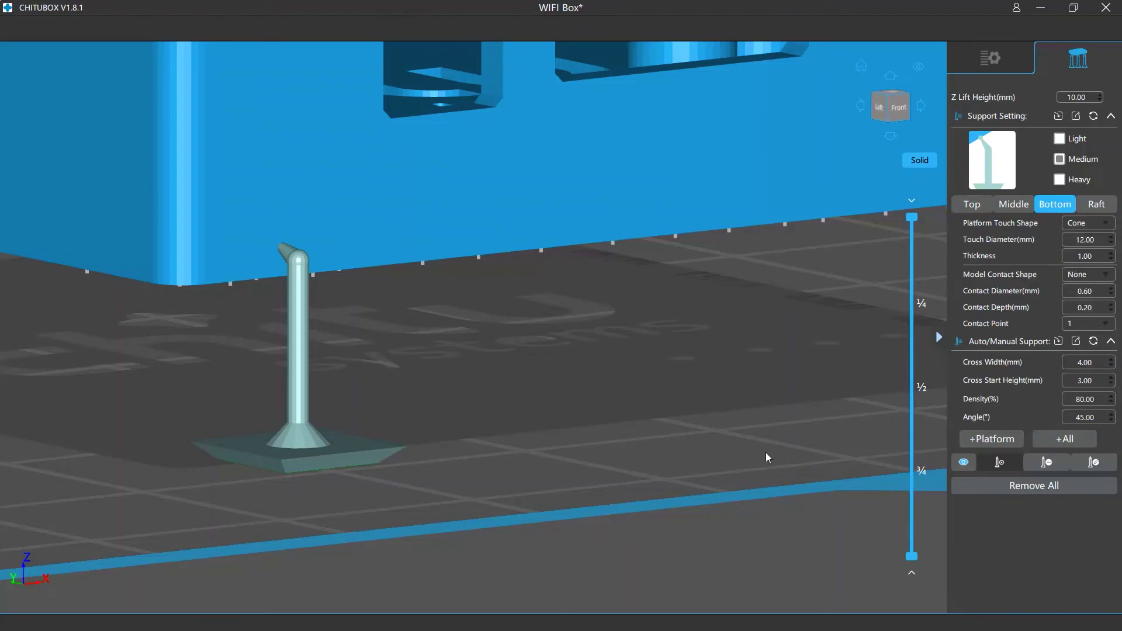
pyautogui.click(385, 243)
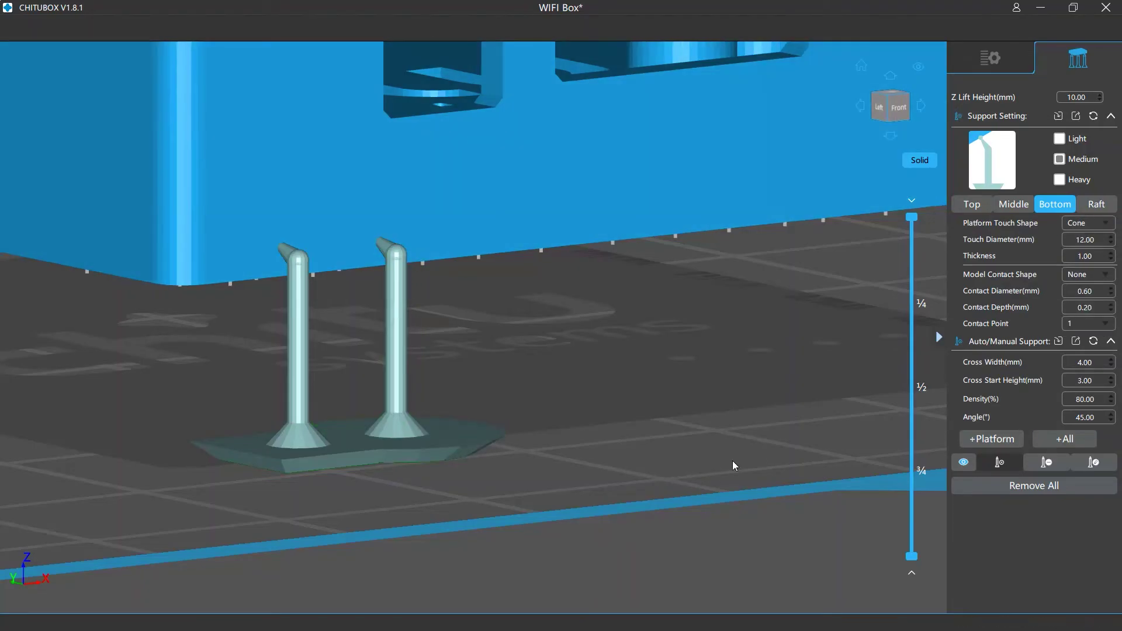
pyautogui.click(1109, 224)
pyautogui.click(1086, 275)
pyautogui.click(490, 238)
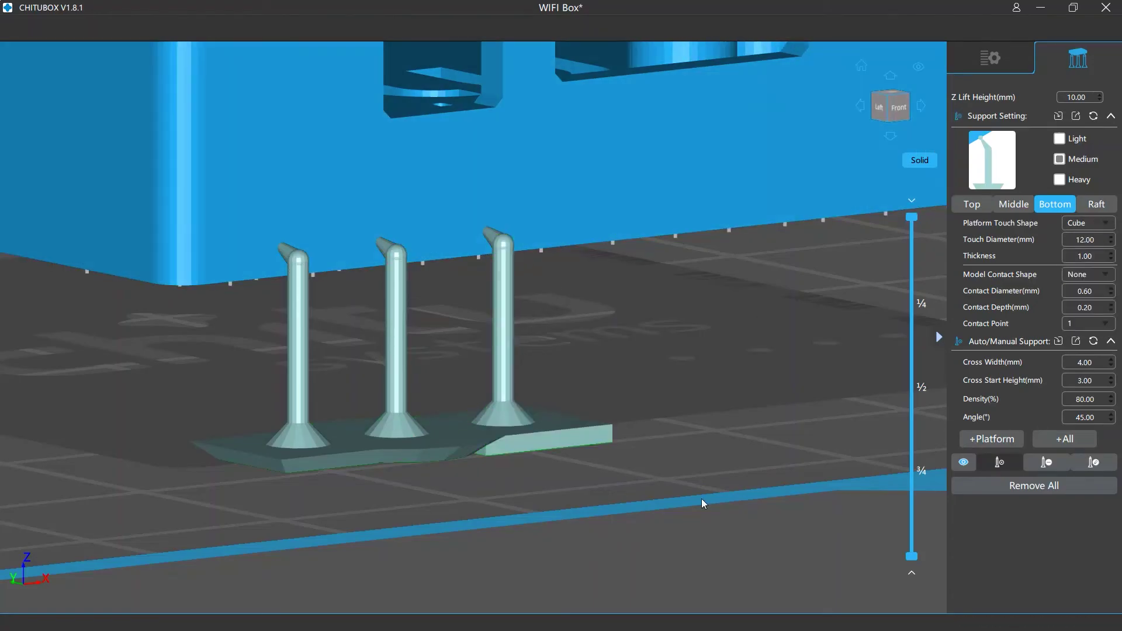
# Continue the row along the box's lower edge with supports using platform touch shapes Cylinder and Prism
pyautogui.click(1106, 223)
pyautogui.click(1086, 292)
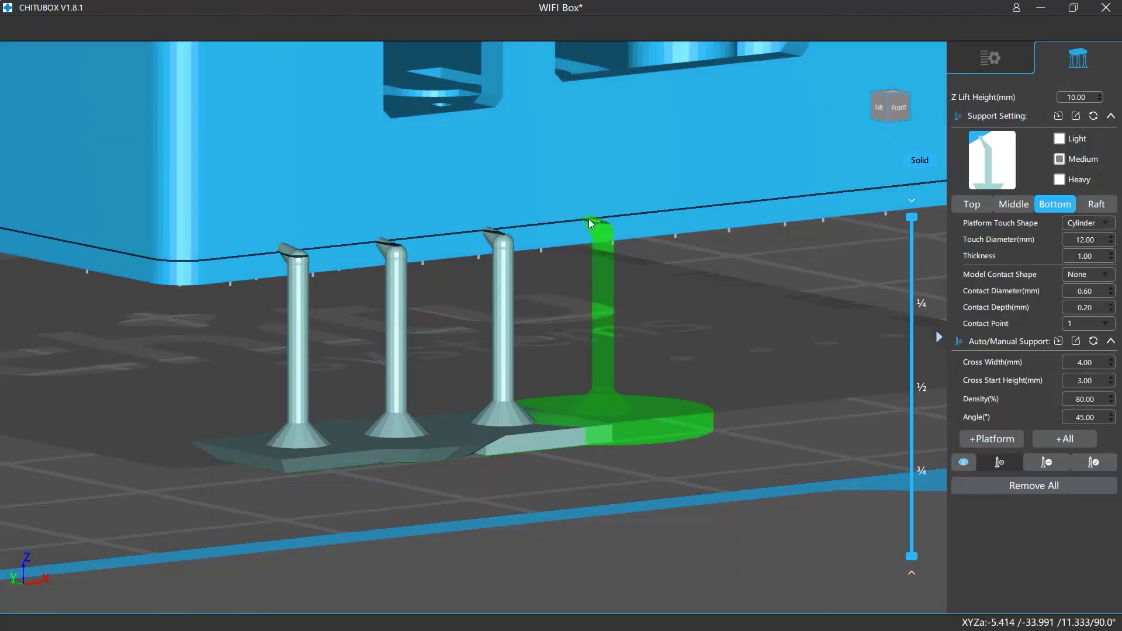
pyautogui.click(605, 229)
pyautogui.click(1105, 224)
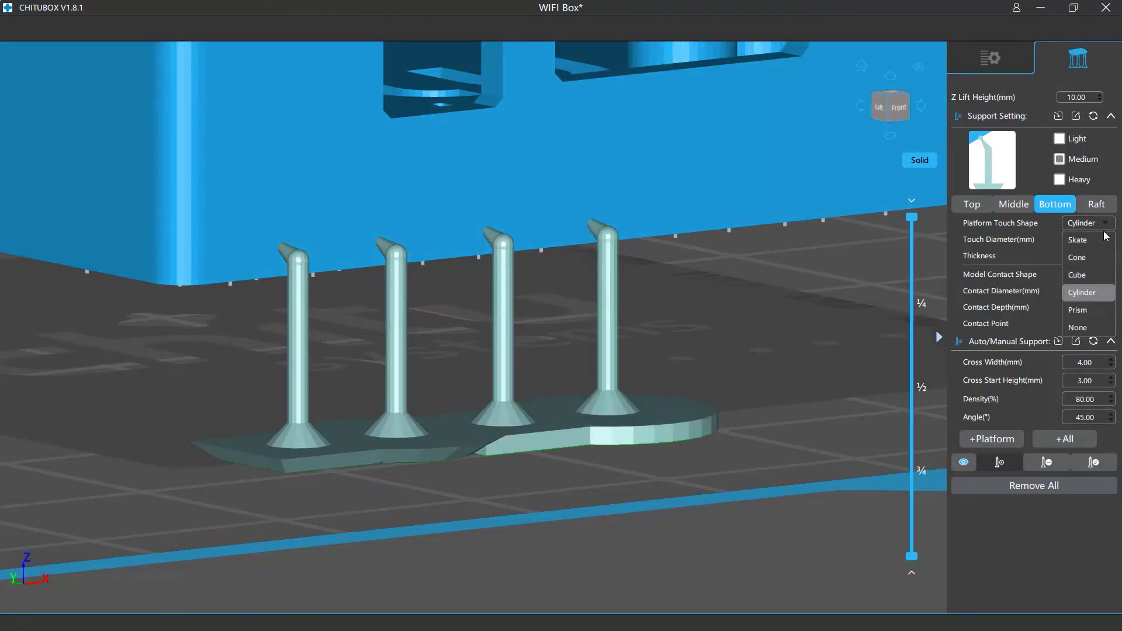
pyautogui.click(1076, 310)
pyautogui.click(717, 221)
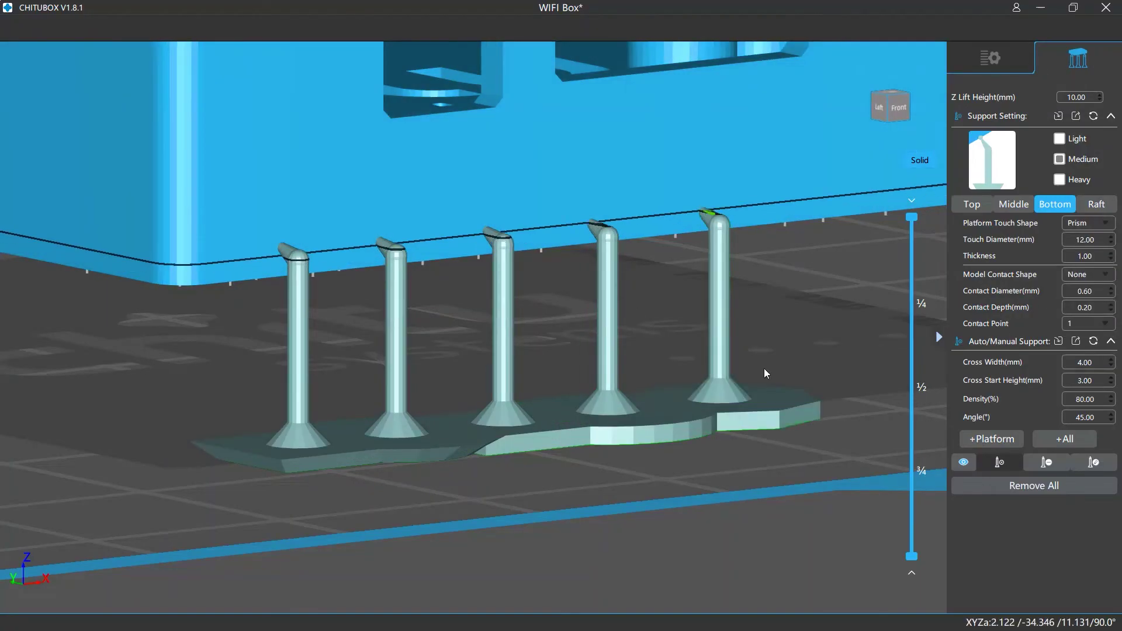
# Set the platform touch shape to None and add a support at the end of the row
pyautogui.click(1104, 223)
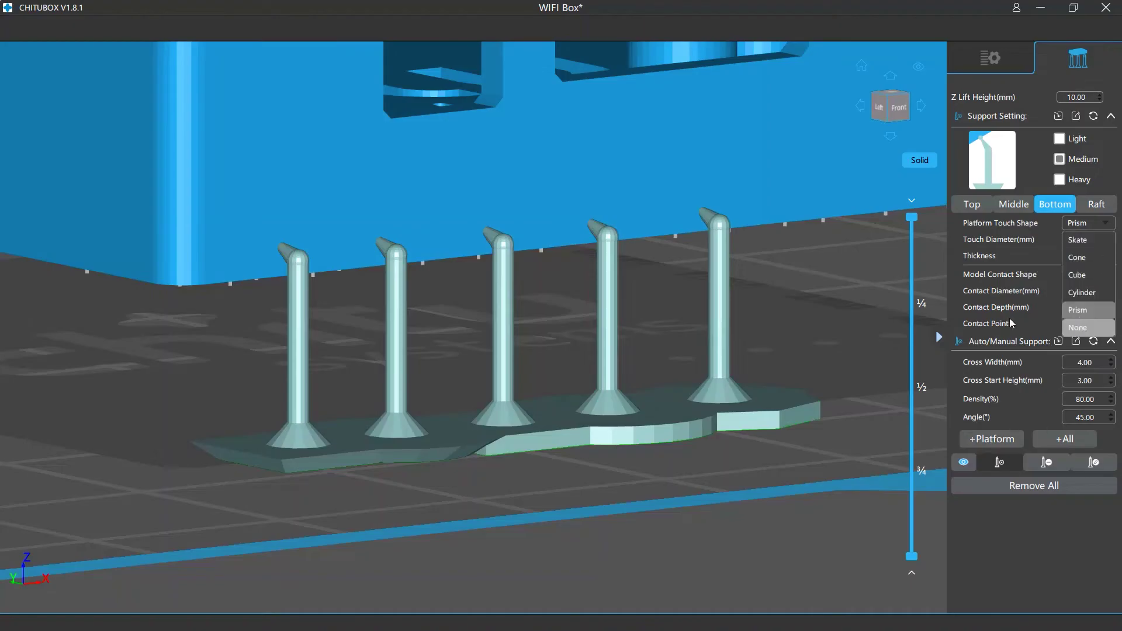
pyautogui.click(1075, 326)
pyautogui.click(851, 211)
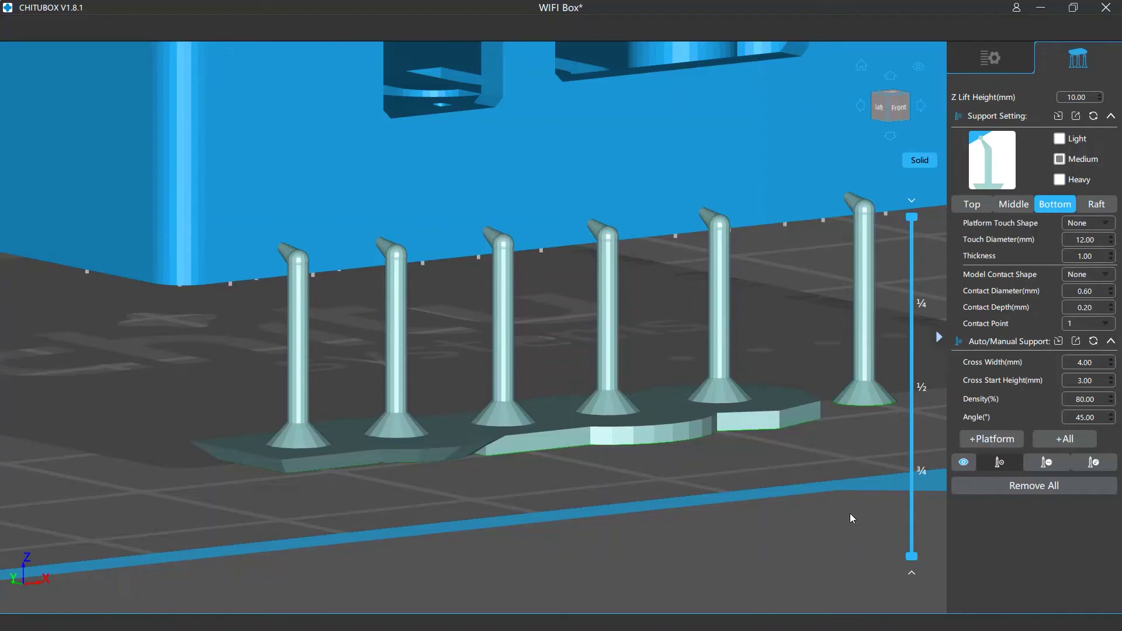
# On the adjacent side, add a Skate support with touch diameter 20 mm and another with its thickness set to 3 mm
pyautogui.moveTo(850, 513); pyautogui.dragTo(964, 514)
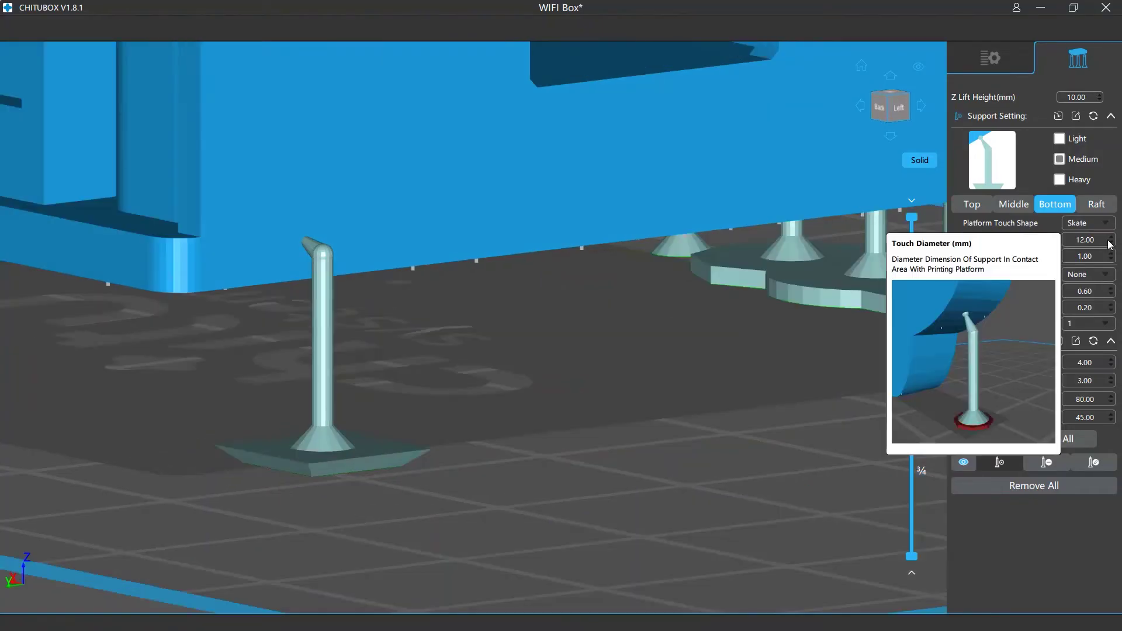
pyautogui.scroll(8, 1110, 244)
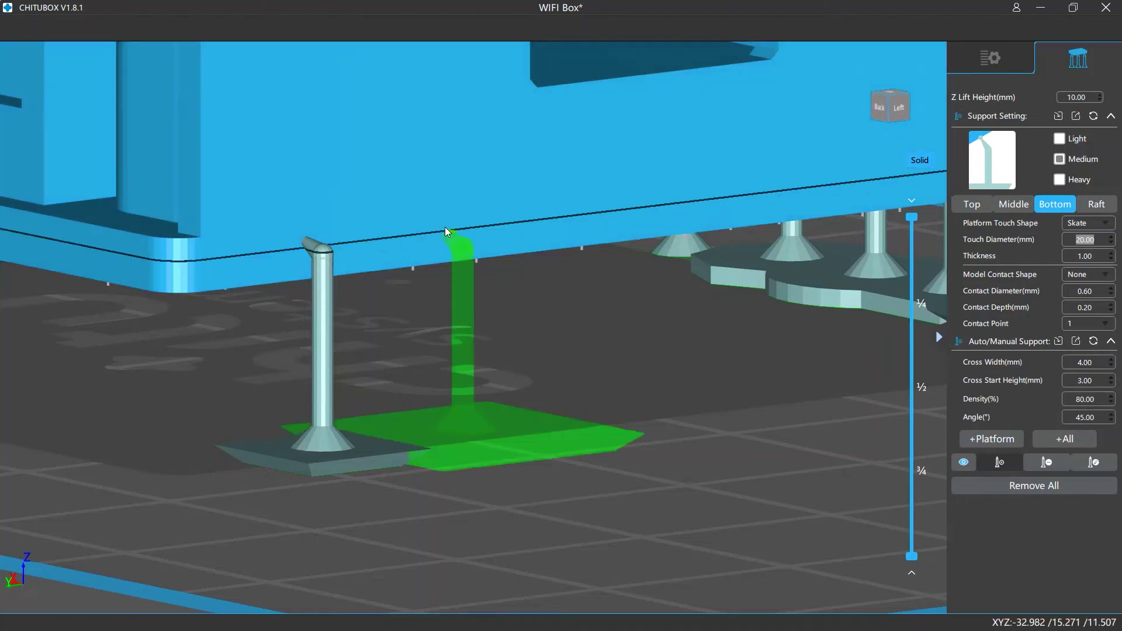
pyautogui.click(449, 251)
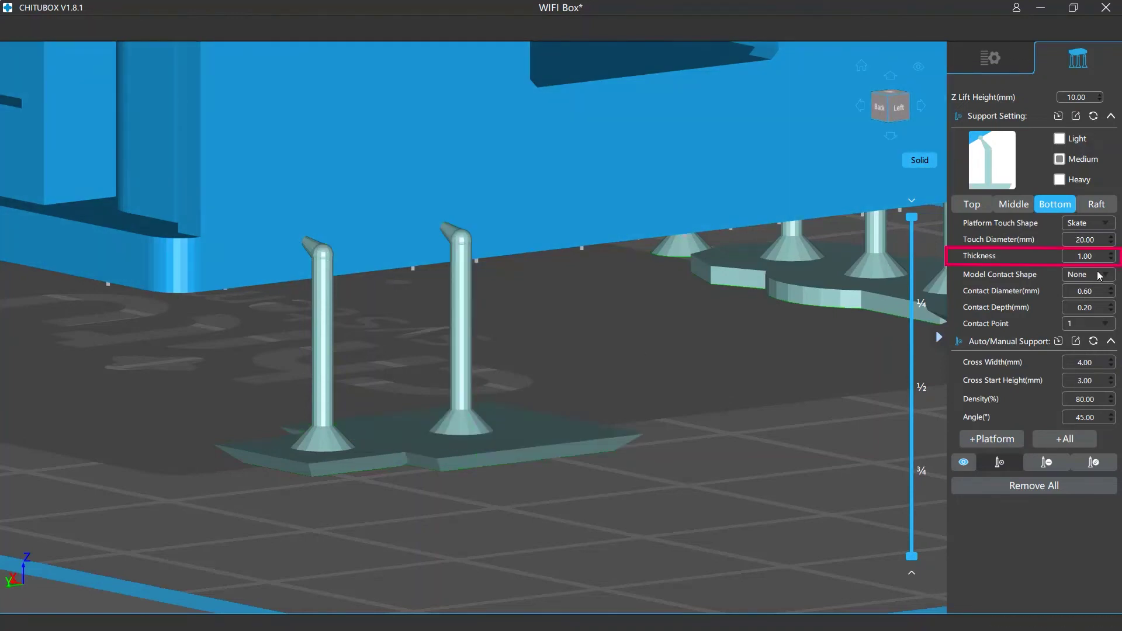
pyautogui.moveTo(1098, 259)
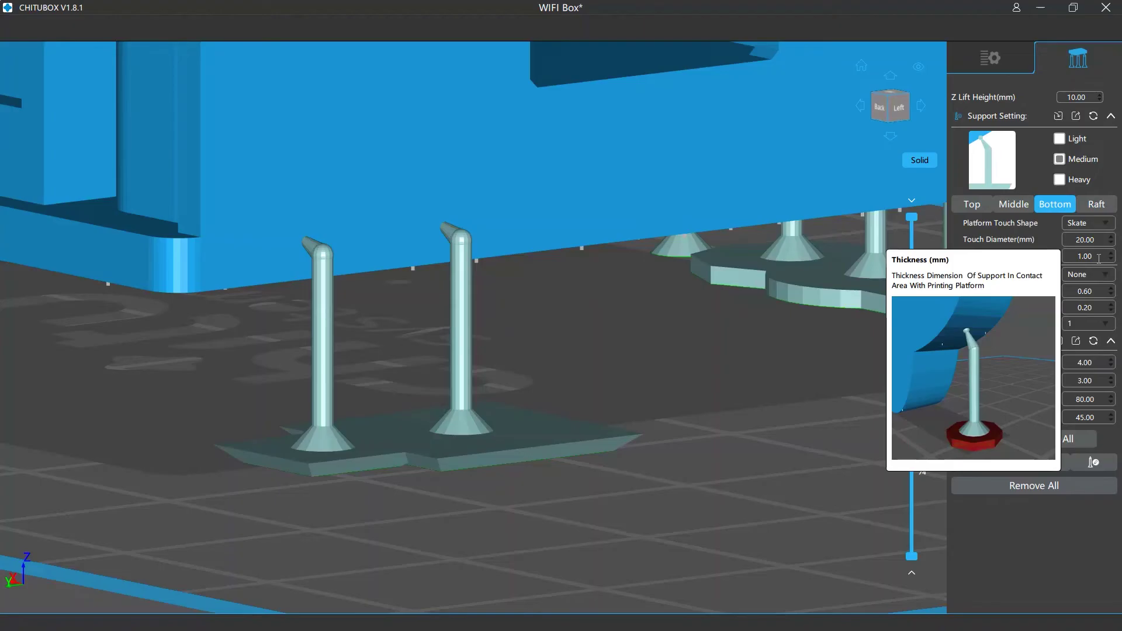
pyautogui.scroll(2, 1098, 259)
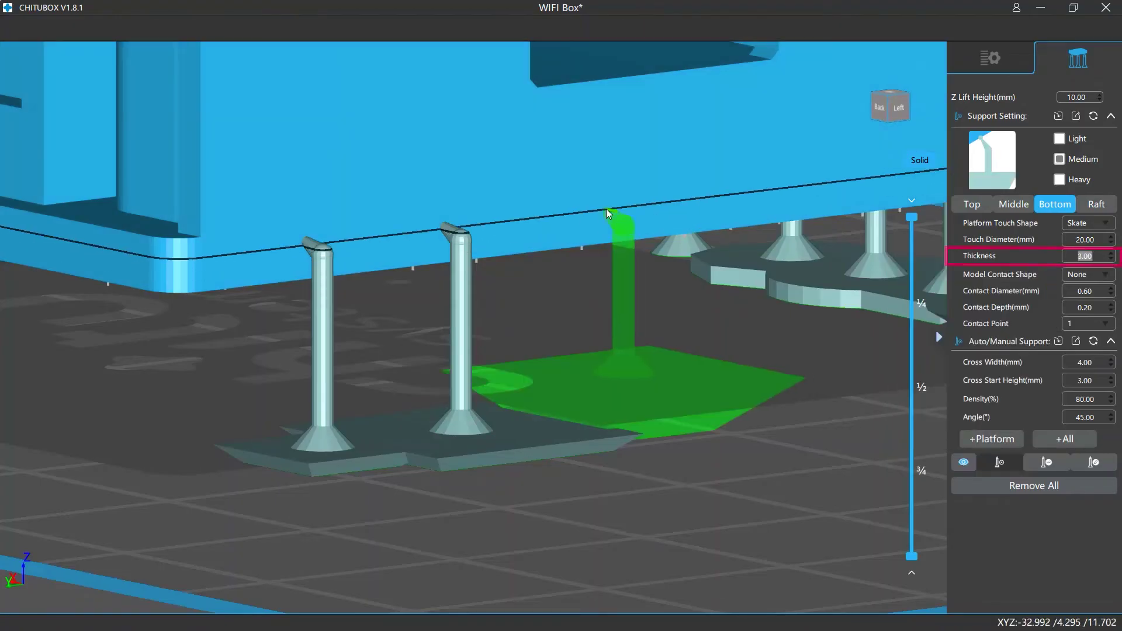
pyautogui.click(606, 209)
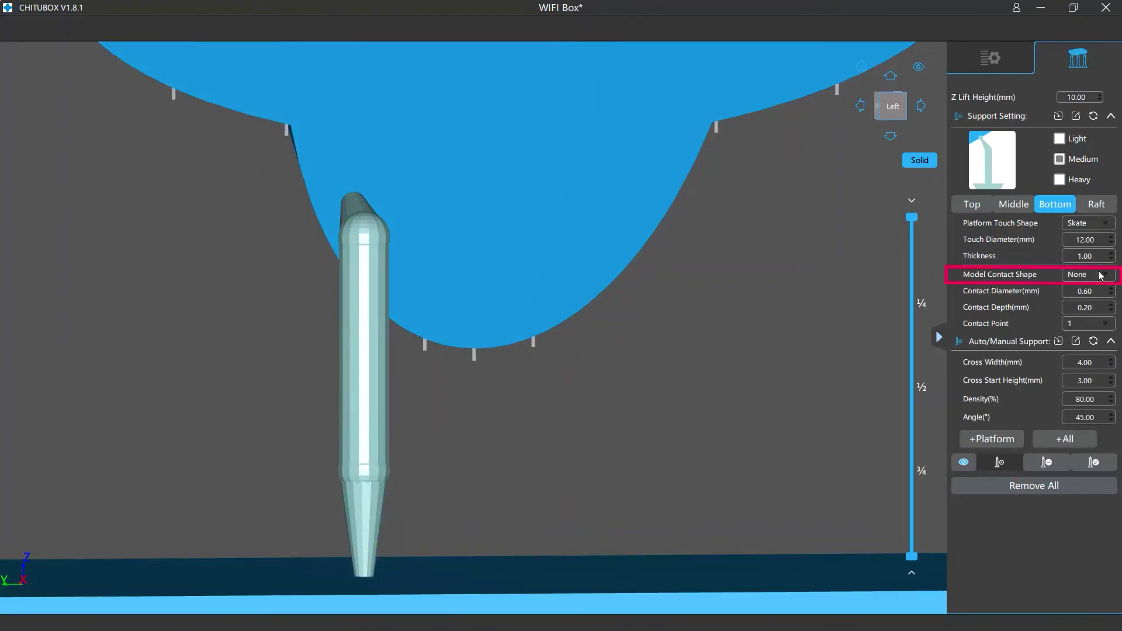
# Set the model contact shape to Sphere and add a support beside the one standing on the model
pyautogui.moveTo(1098, 275)
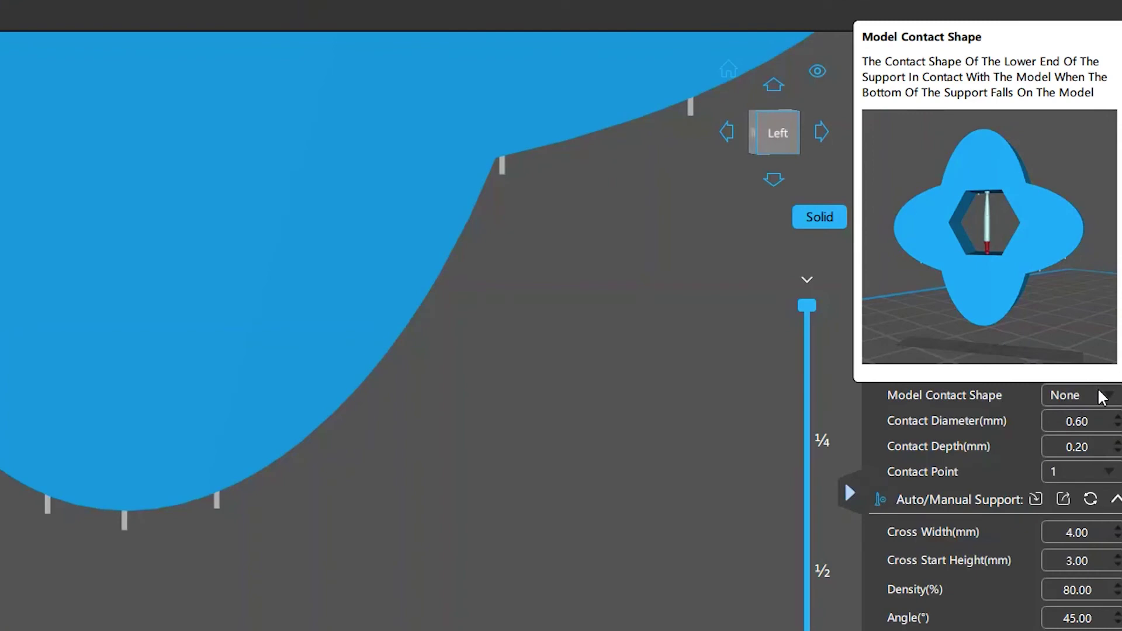
pyautogui.click(1101, 396)
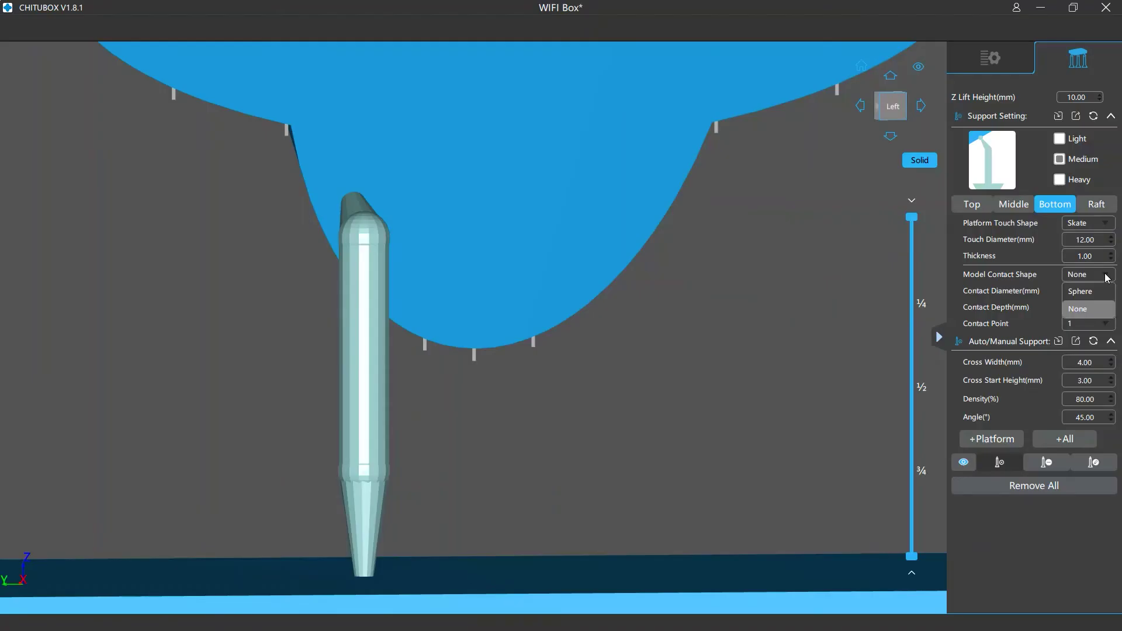
pyautogui.click(1081, 291)
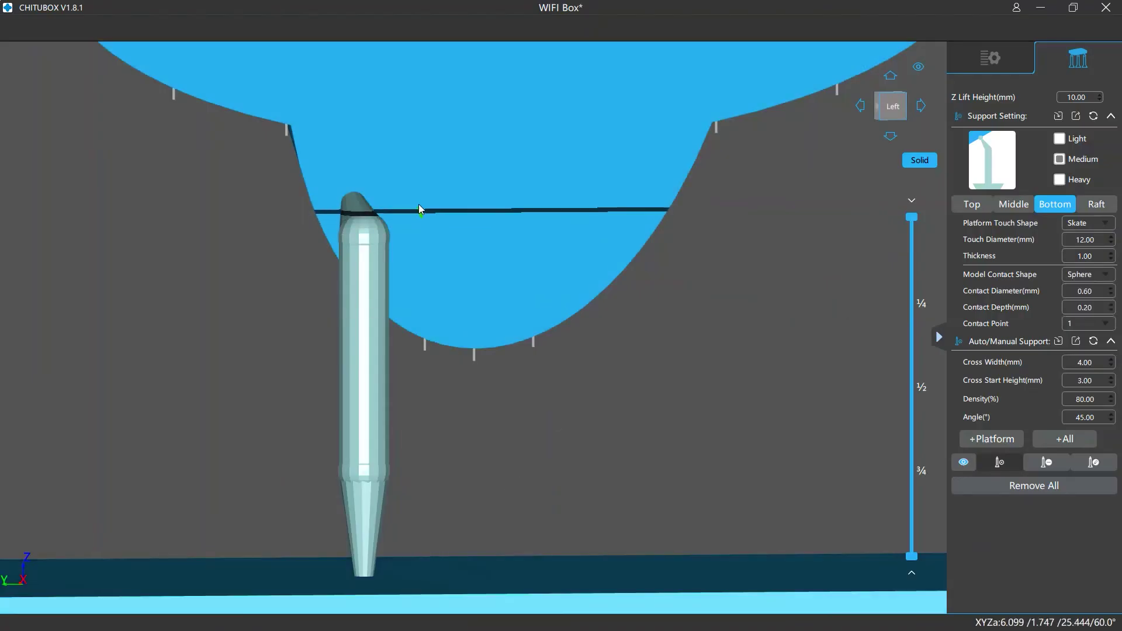
pyautogui.click(420, 199)
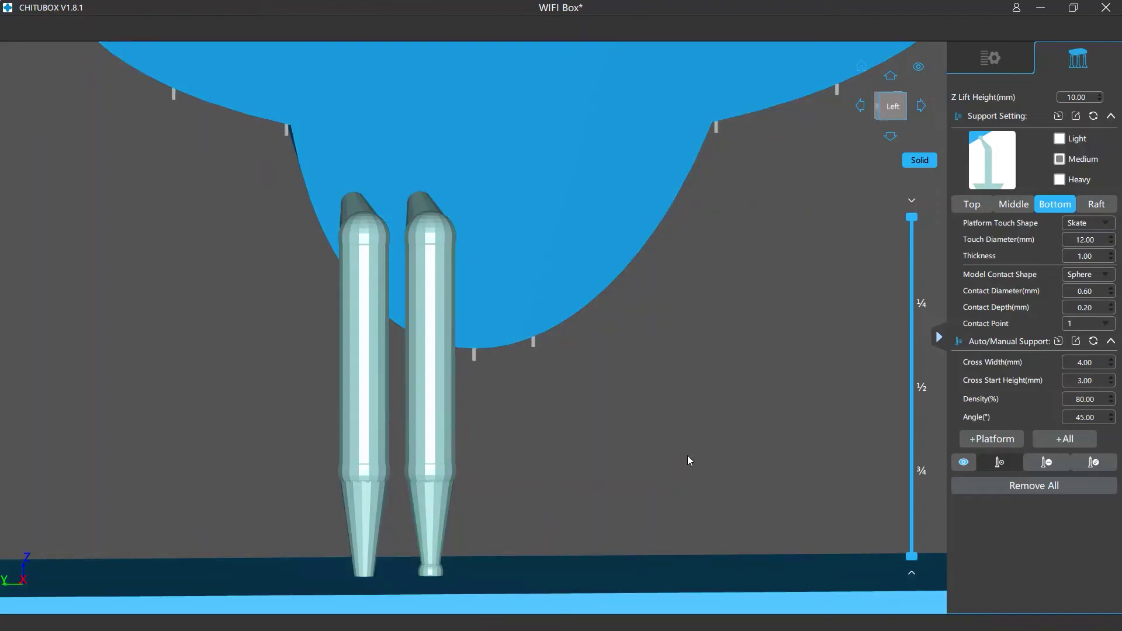
# Add a support with a 1 mm model contact diameter, and another beside it with the contact depth set to 0.6 mm
pyautogui.moveTo(1100, 292)
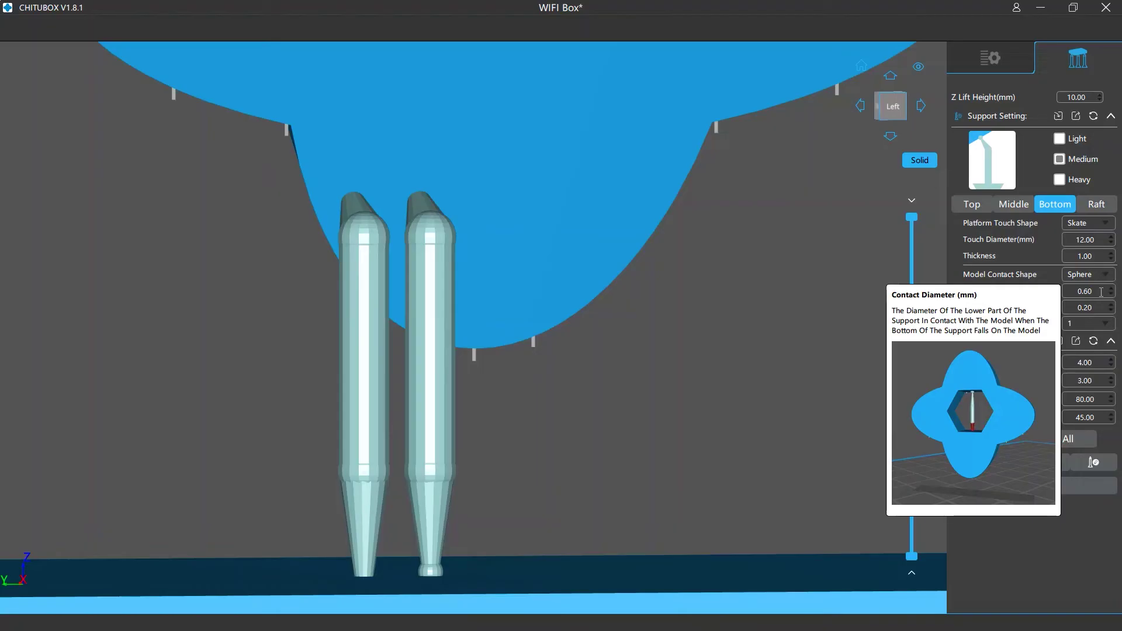
pyautogui.doubleClick(1100, 293)
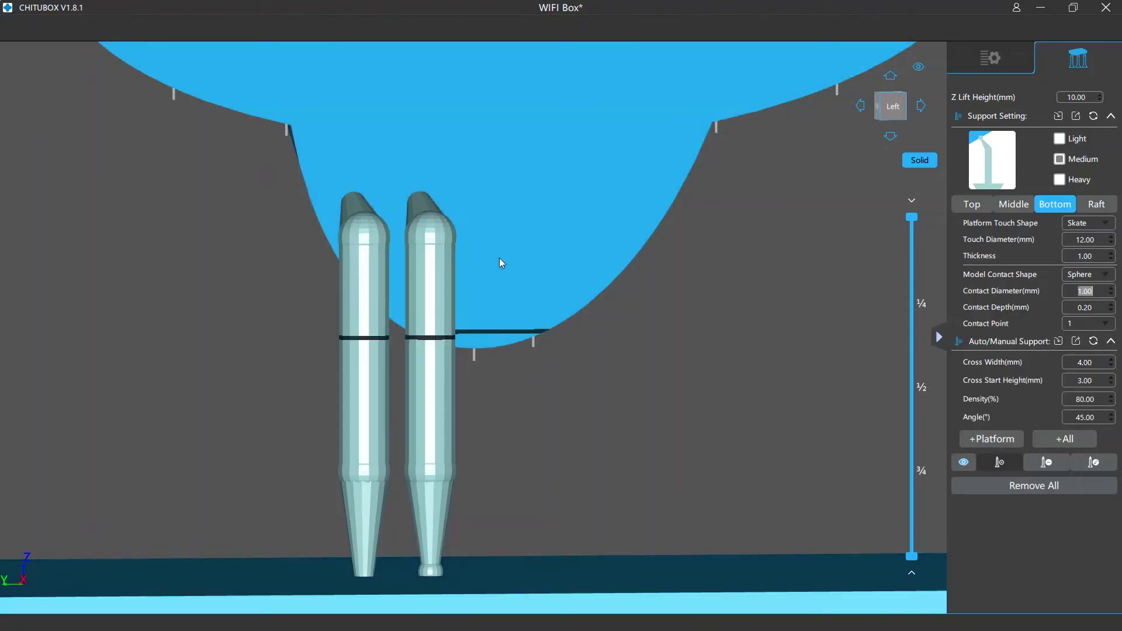
pyautogui.click(481, 198)
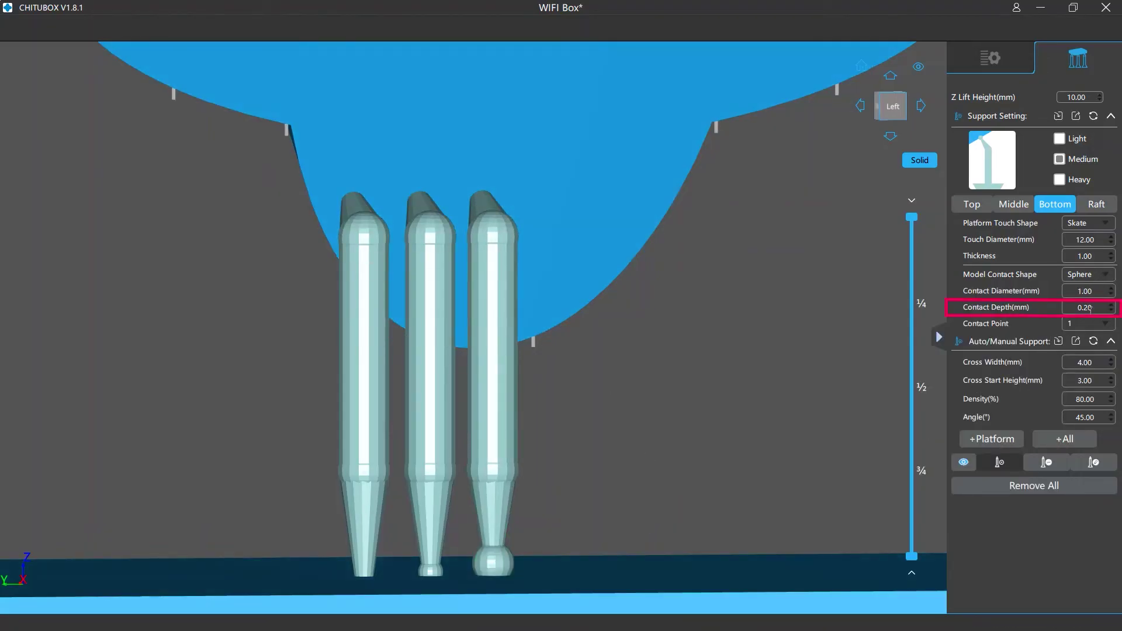
pyautogui.moveTo(1096, 308)
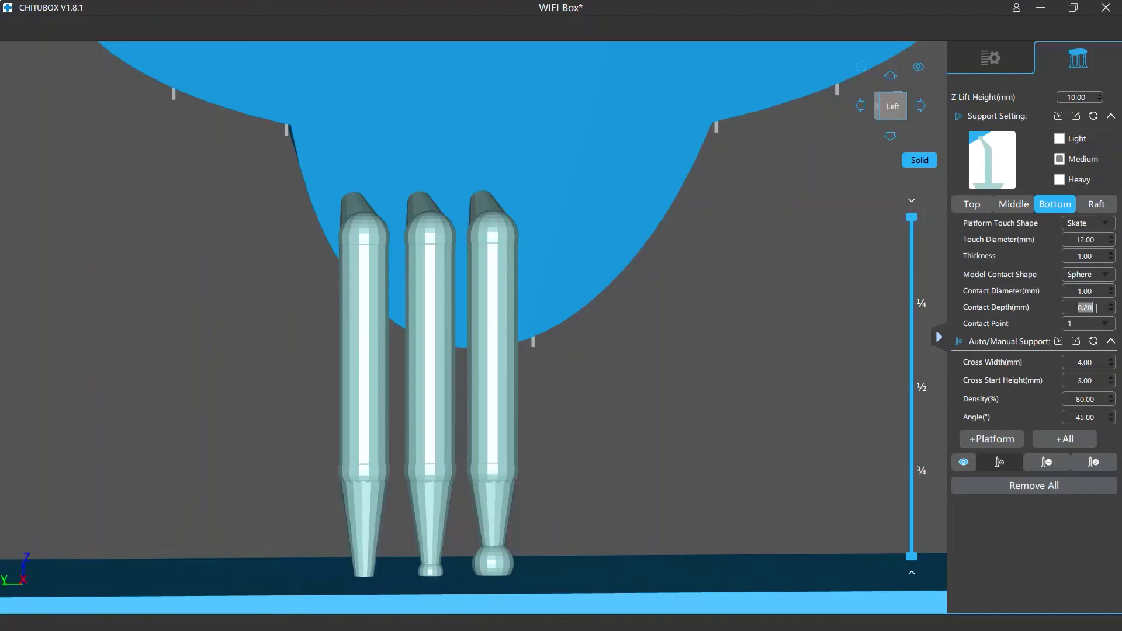
pyautogui.click(552, 198)
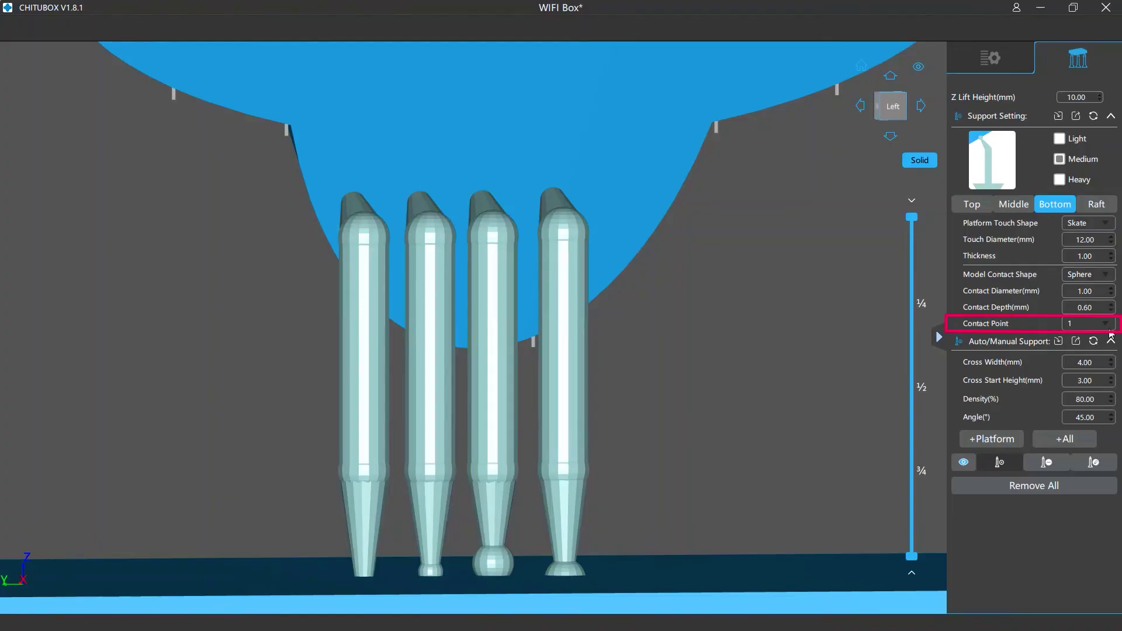
# Set the number of bottom contact points to 3 and add a support at the end of the row
pyautogui.moveTo(1110, 325)
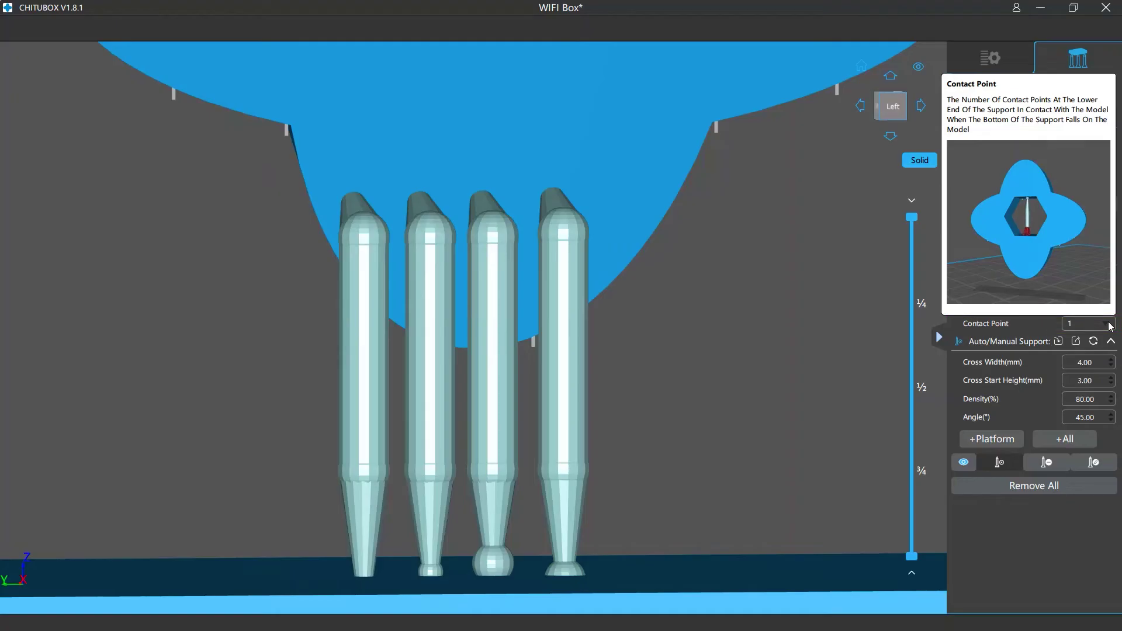
pyautogui.click(1110, 324)
pyautogui.click(1087, 377)
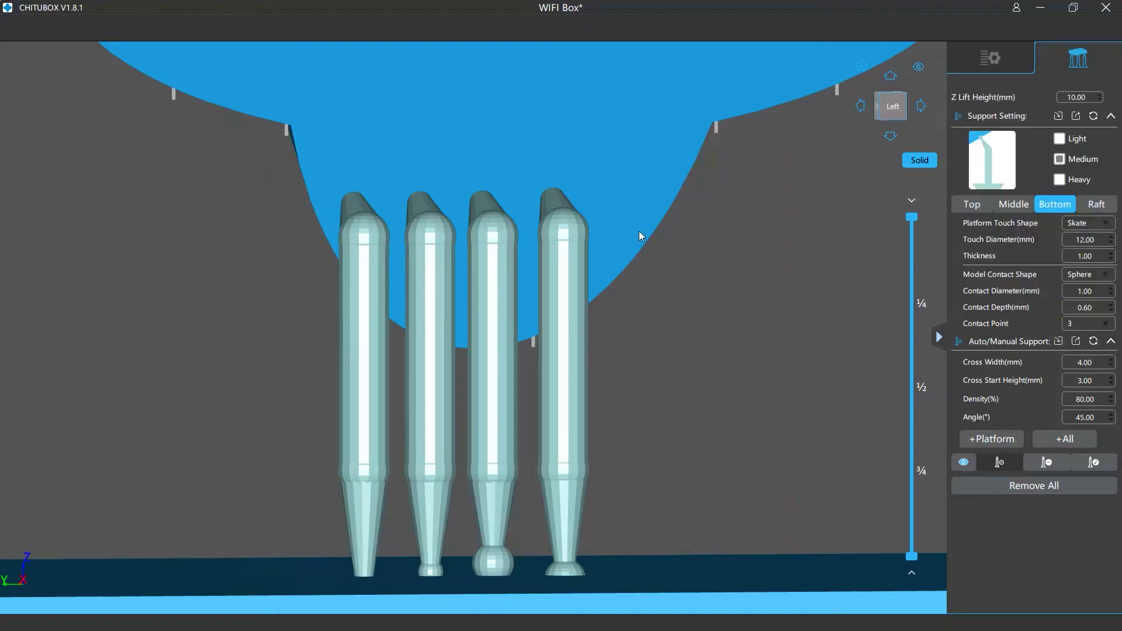
pyautogui.click(647, 191)
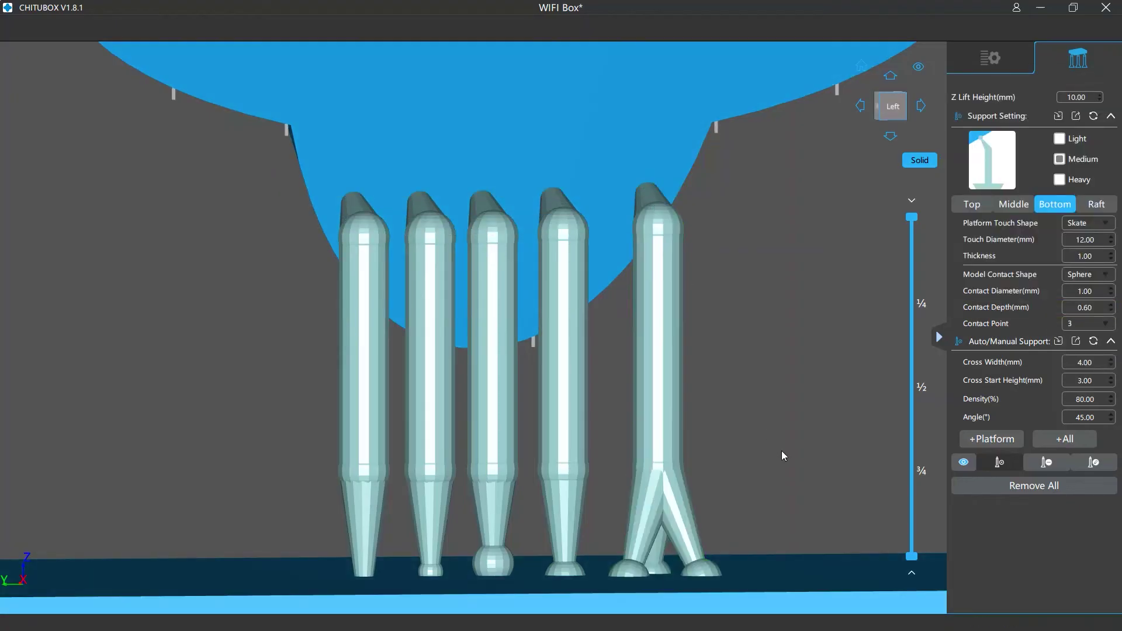
pyautogui.moveTo(783, 456); pyautogui.dragTo(830, 484)
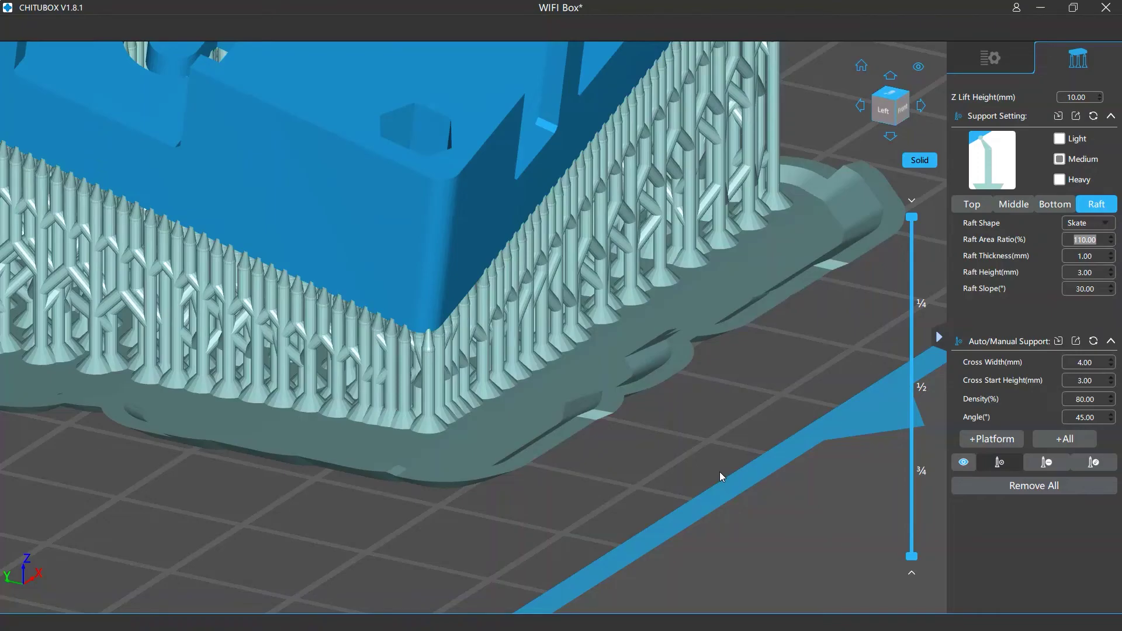
# Switch the raft shape to None and back to Skate
pyautogui.hotkey('shift', 'Tab')
pyautogui.press('n')
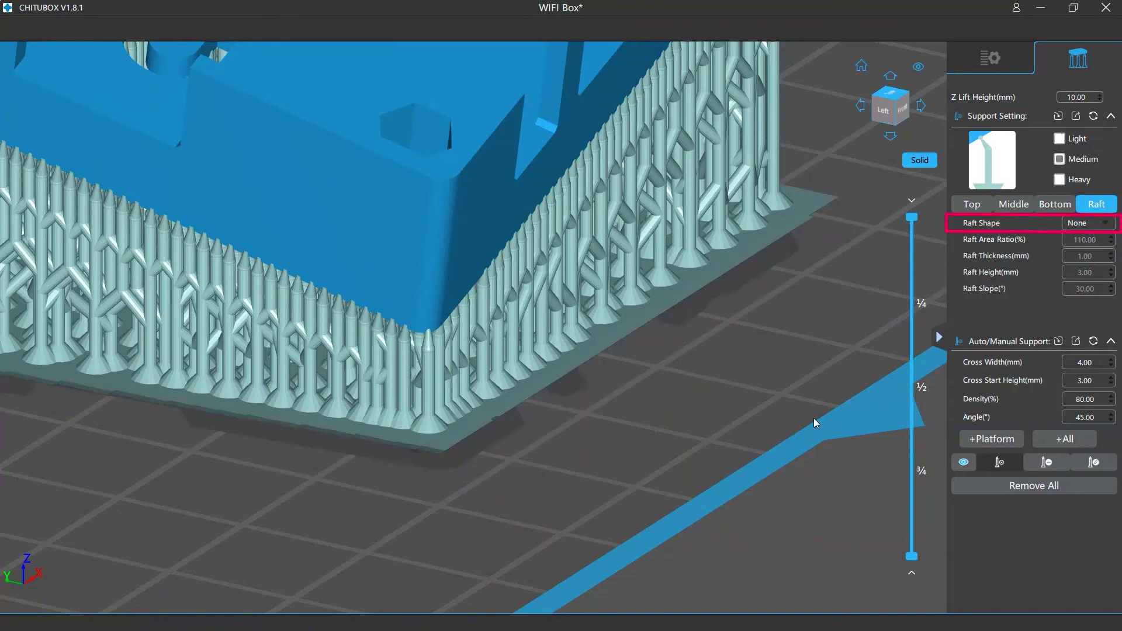
pyautogui.click(1103, 228)
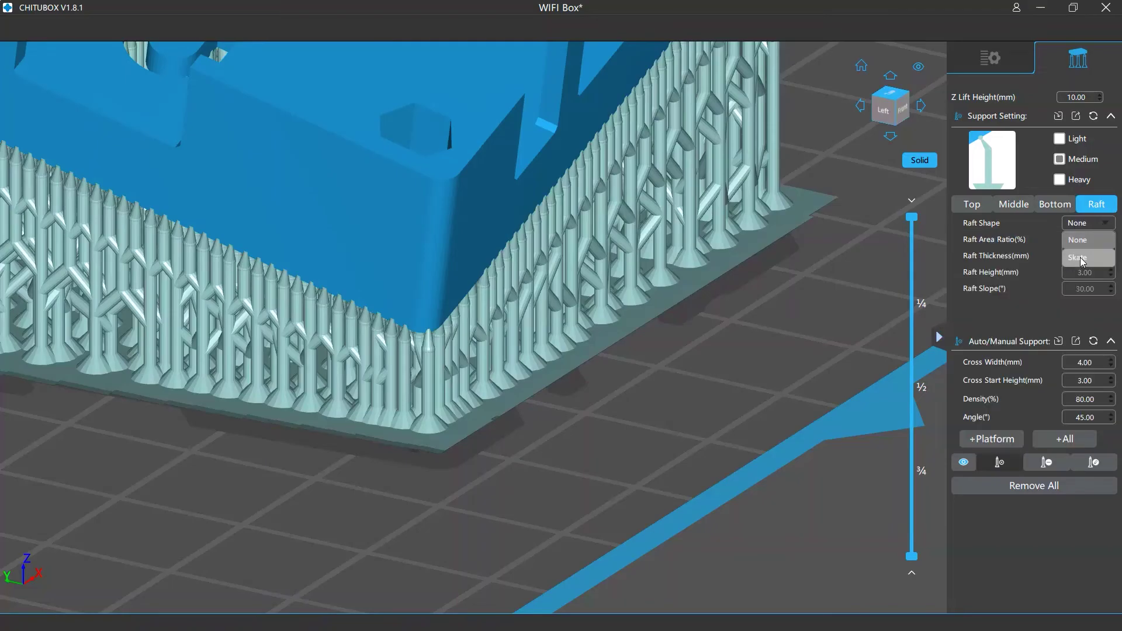
pyautogui.click(1079, 259)
# Set the raft area ratio to 130% and regenerate the platform supports, replacing the existing ones
pyautogui.click(1102, 239)
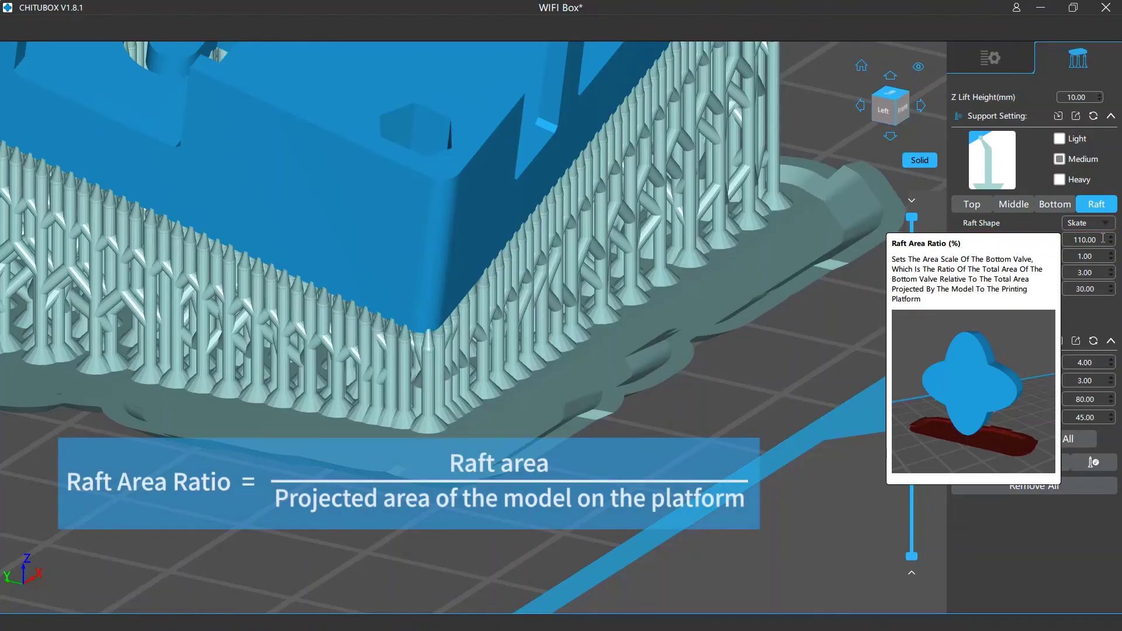
pyautogui.doubleClick(1101, 240)
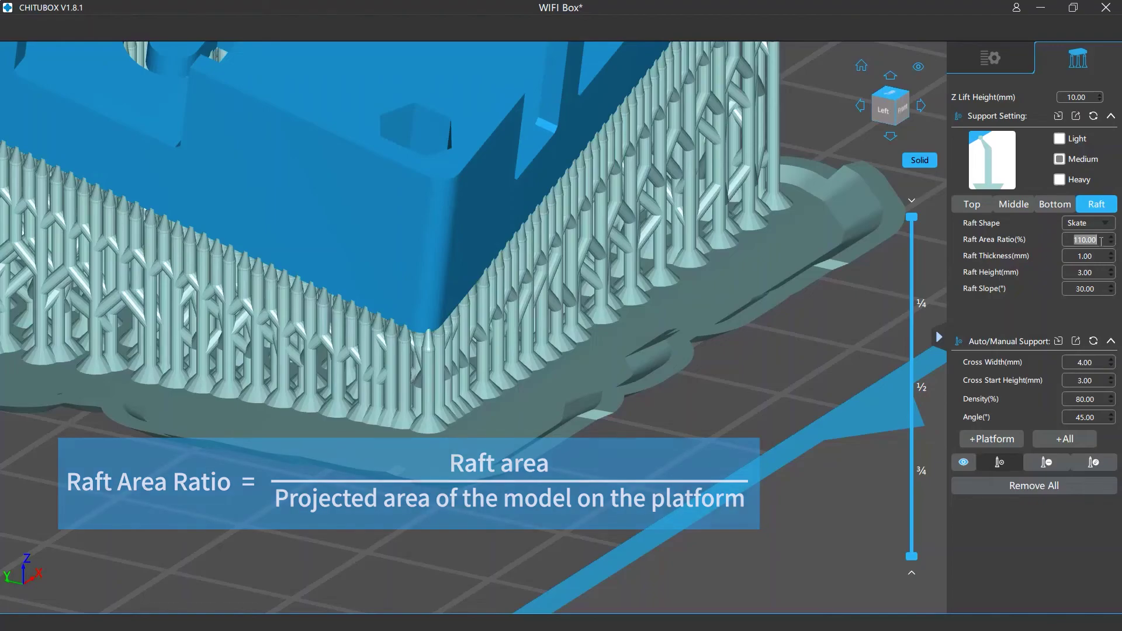
pyautogui.write('130')
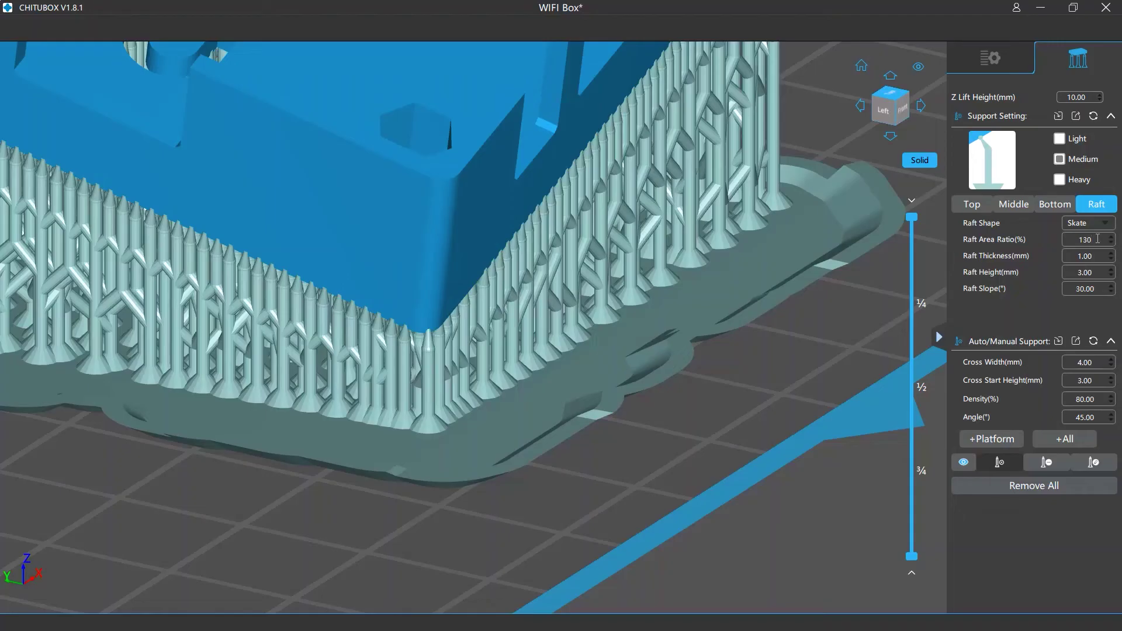
pyautogui.click(992, 438)
pyautogui.click(516, 338)
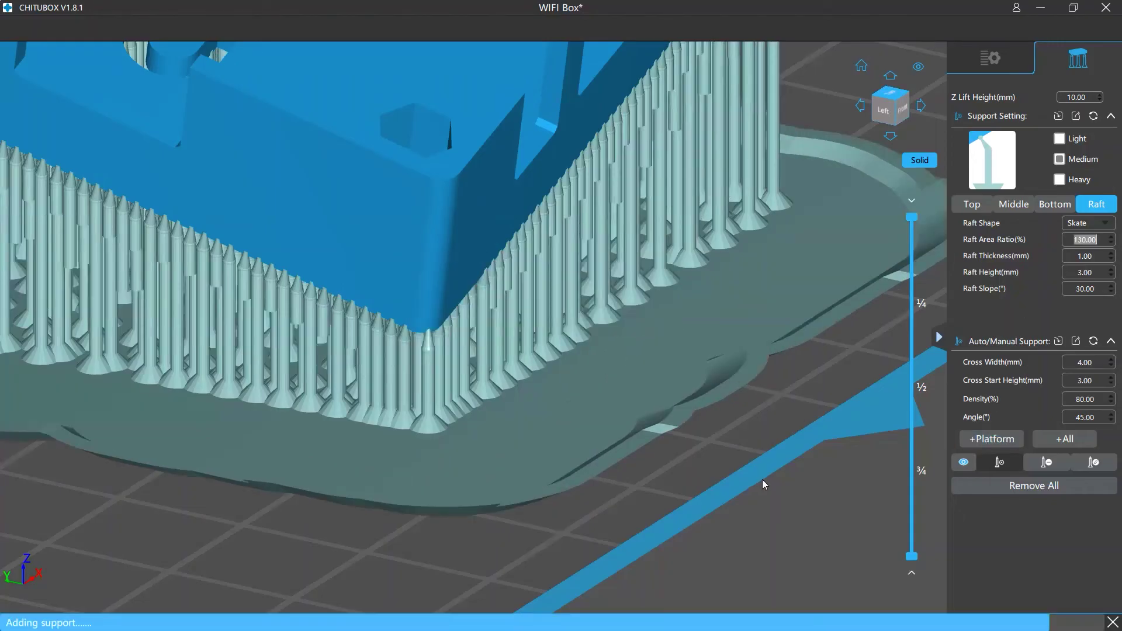
# Set the raft thickness to 3 mm and regenerate the platform supports
pyautogui.moveTo(1096, 256)
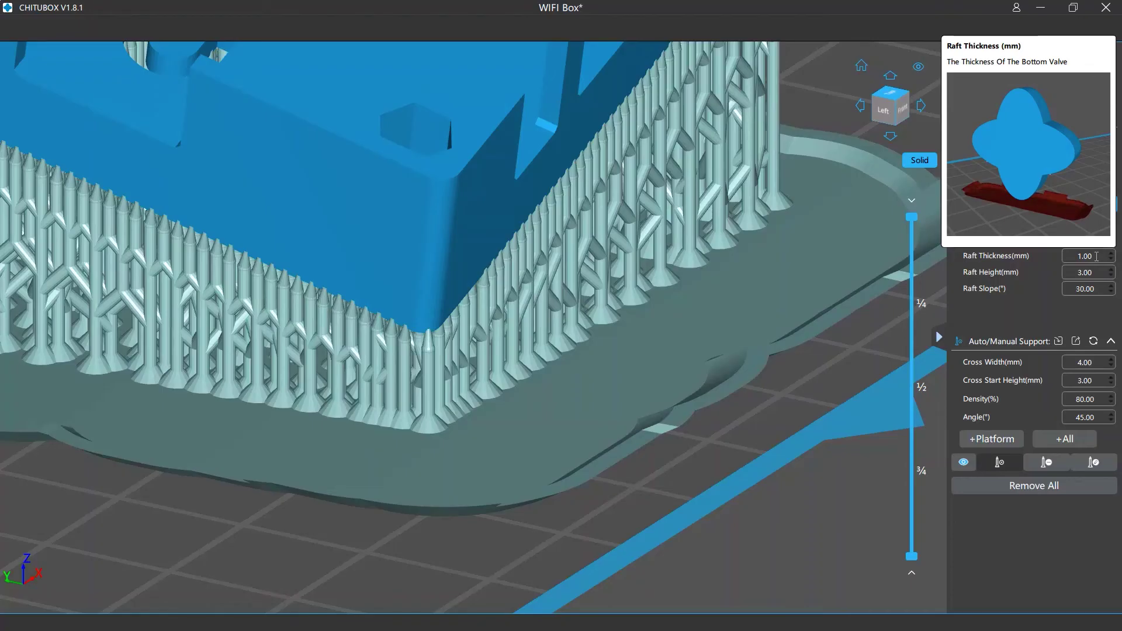
pyautogui.doubleClick(1096, 256)
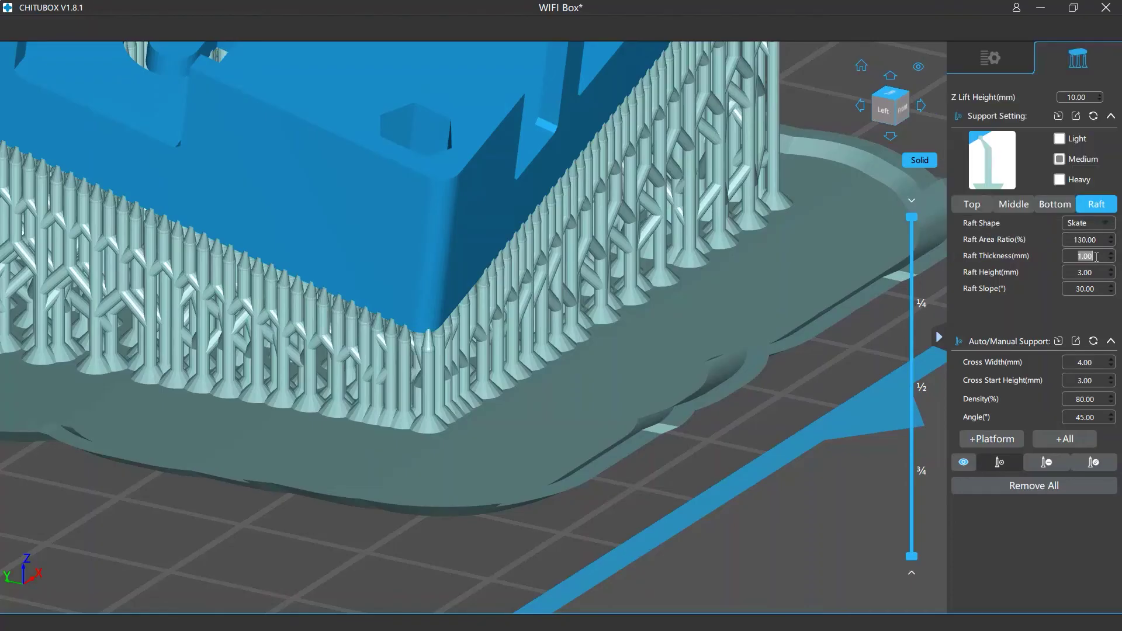
pyautogui.write('3')
pyautogui.click(991, 439)
pyautogui.click(519, 342)
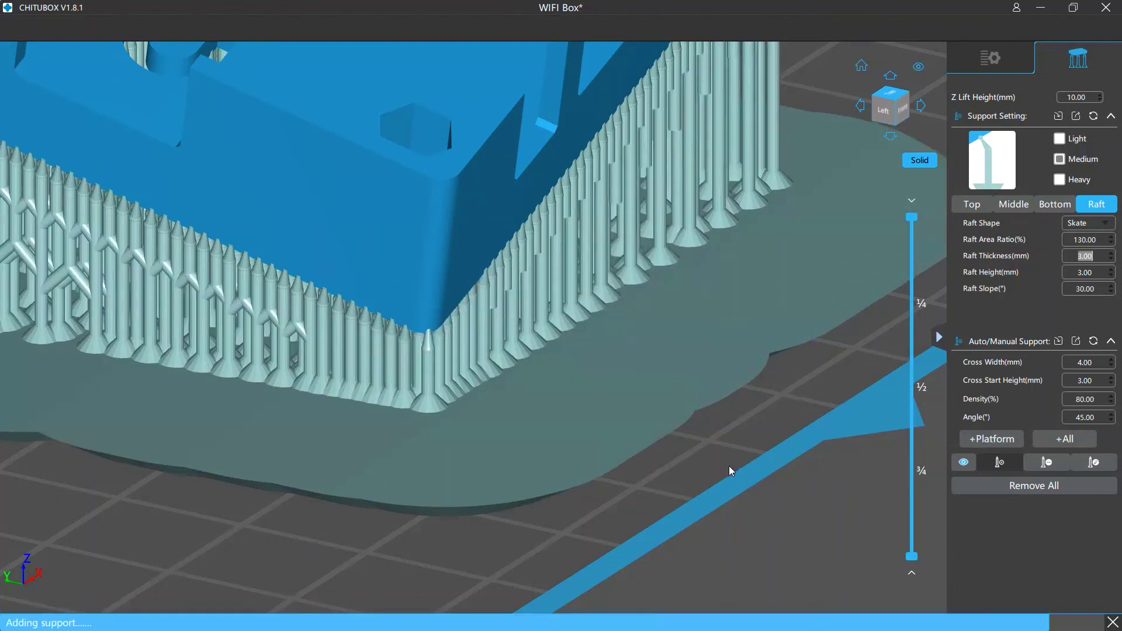
# Set the raft height to 5 mm and regenerate the platform supports
pyautogui.doubleClick(1097, 274)
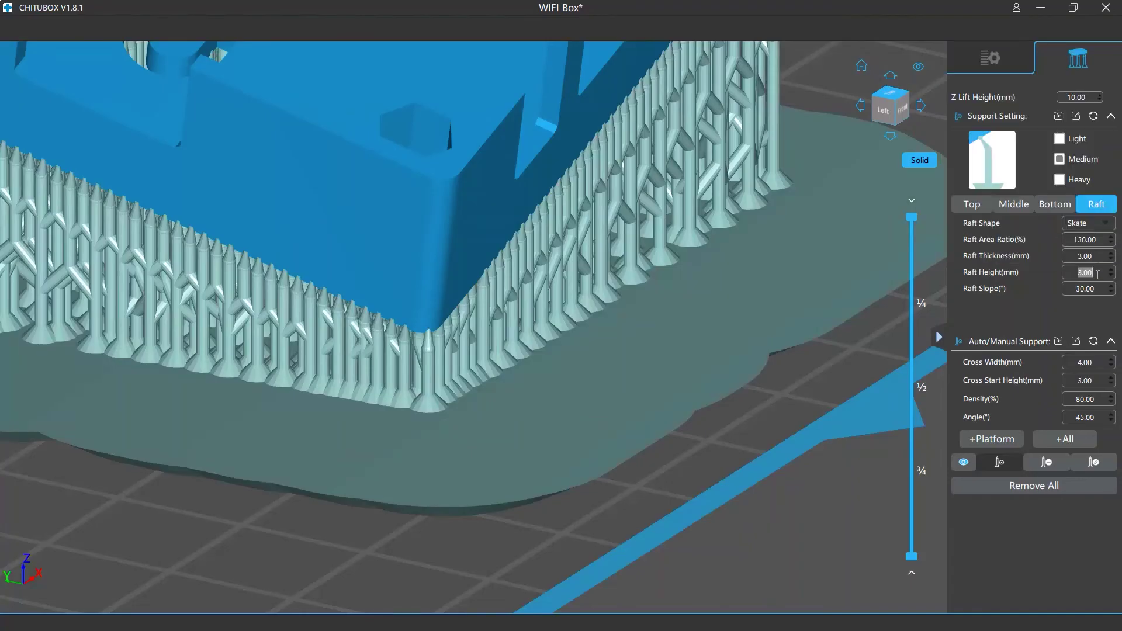
pyautogui.write('5')
pyautogui.click(991, 439)
pyautogui.click(513, 338)
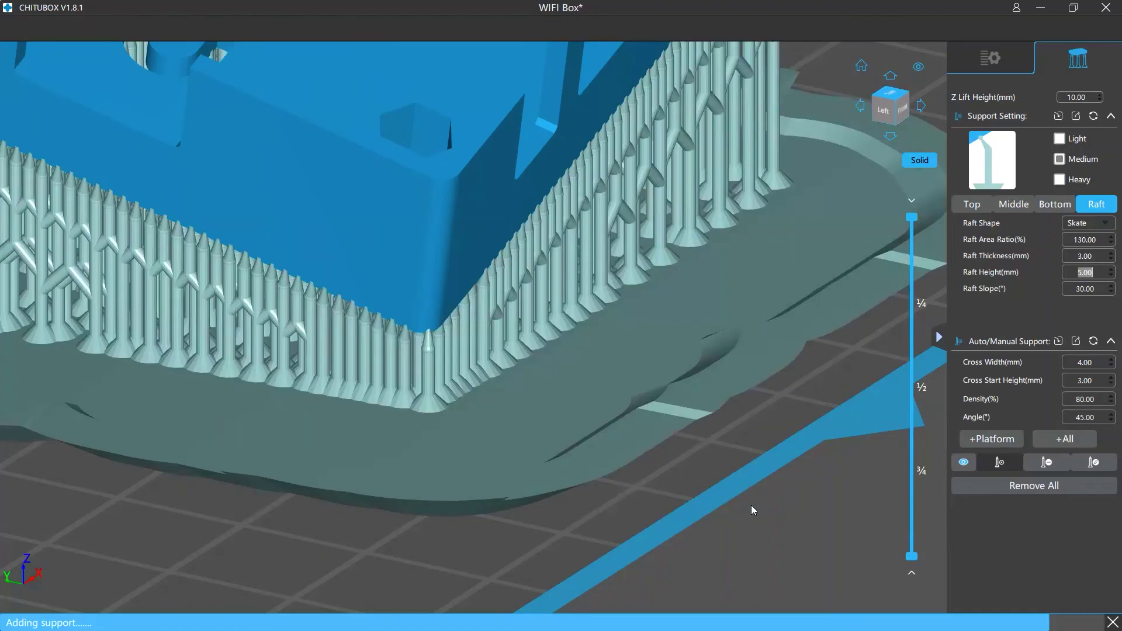
# View the raft from the left side, set the raft slope to 60° and regenerate the platform supports
pyautogui.click(882, 110)
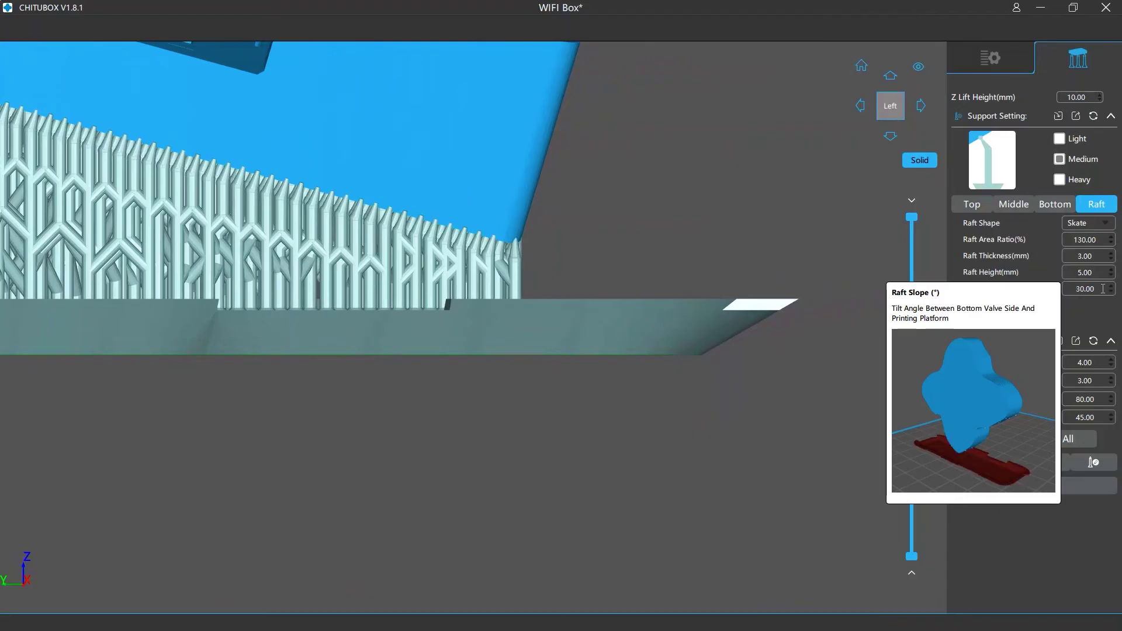
pyautogui.click(1103, 289)
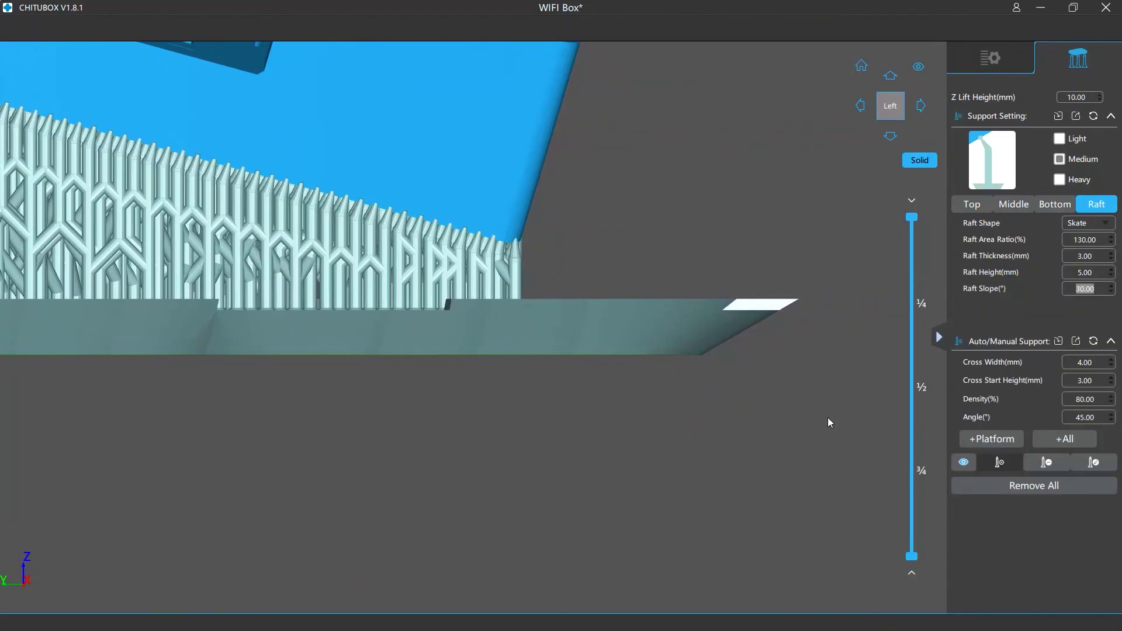
pyautogui.write('60')
pyautogui.click(989, 438)
pyautogui.press('Return')
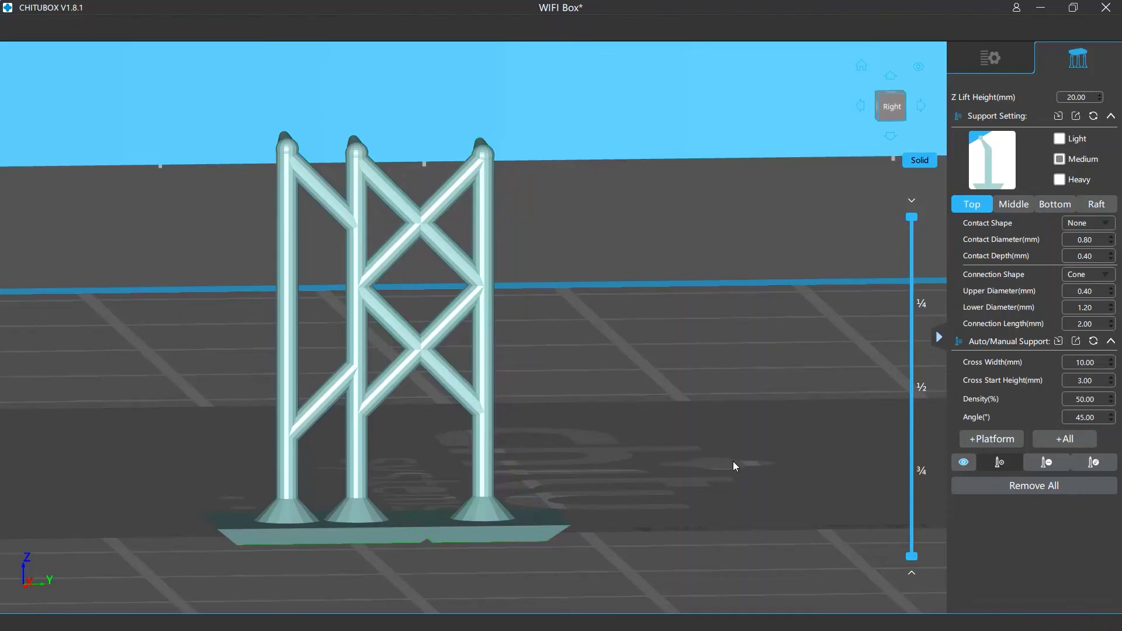
# Set the cross width to 4 mm and add two neighbouring supports along the model's lower edge
pyautogui.moveTo(1093, 362)
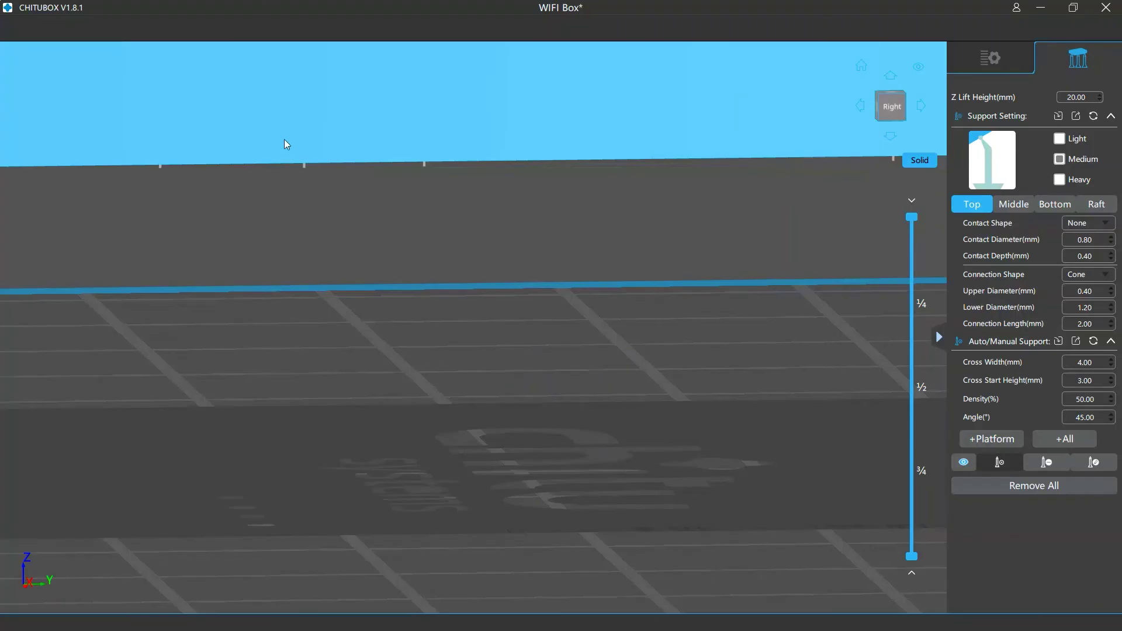
pyautogui.click(284, 139)
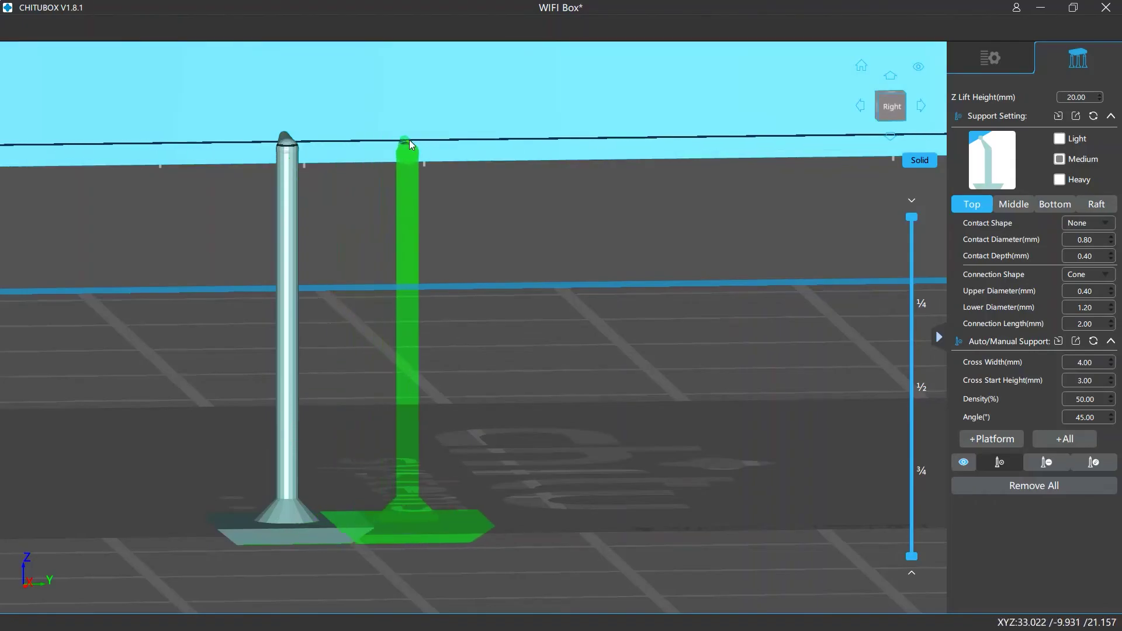
pyautogui.click(352, 141)
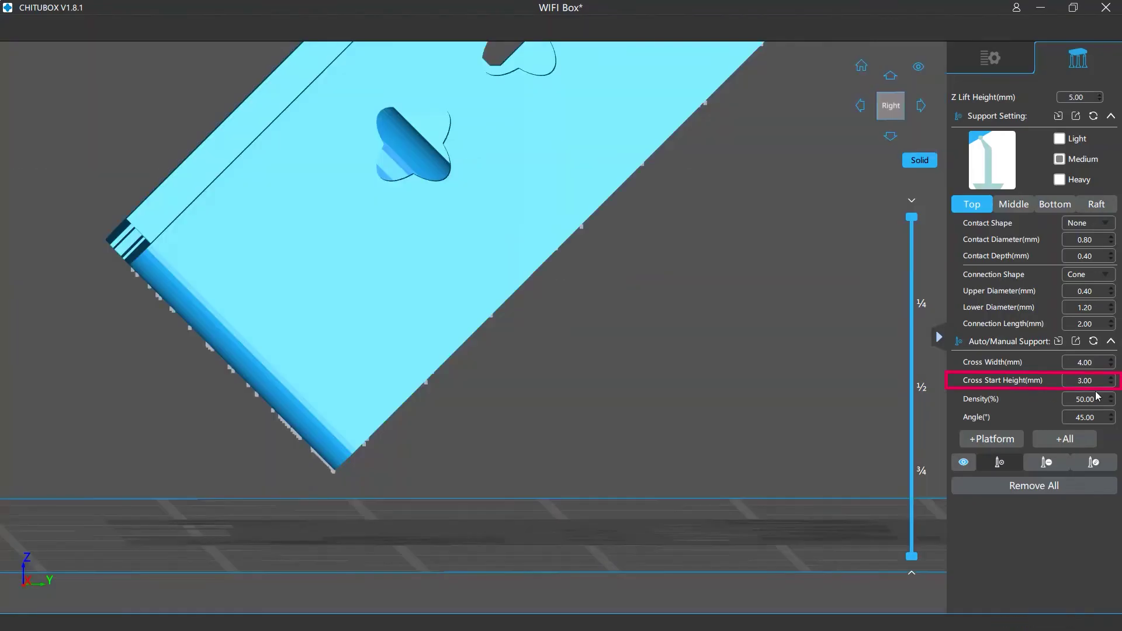
# With a cross start height of 3 mm, add five supports of increasing height along the tilted model's slanted lower edge
pyautogui.moveTo(1097, 383)
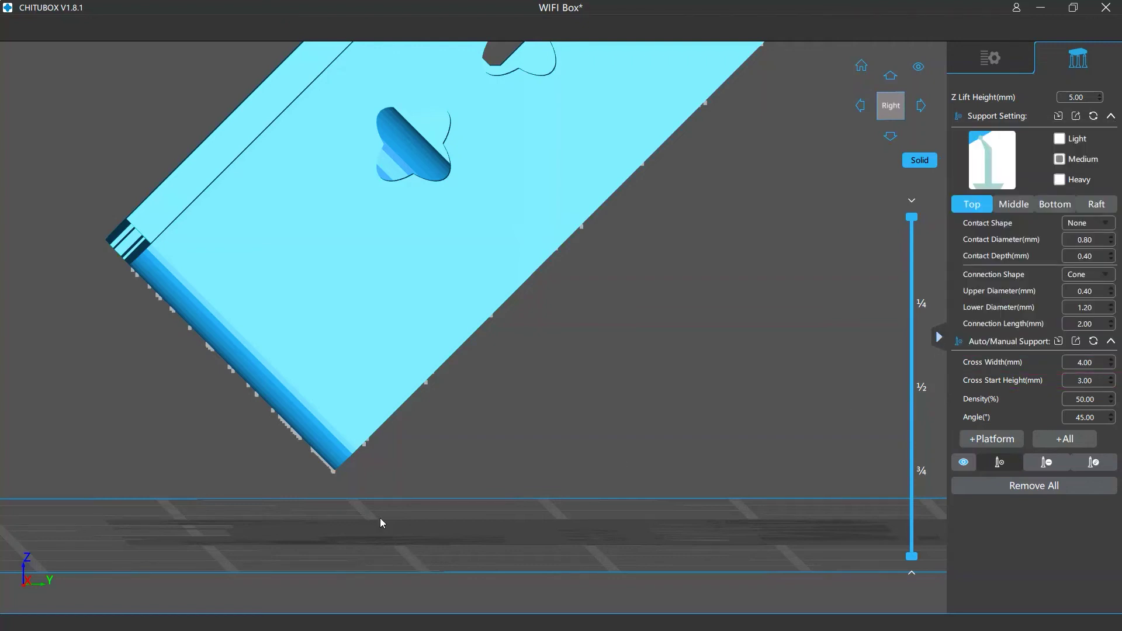
pyautogui.click(345, 436)
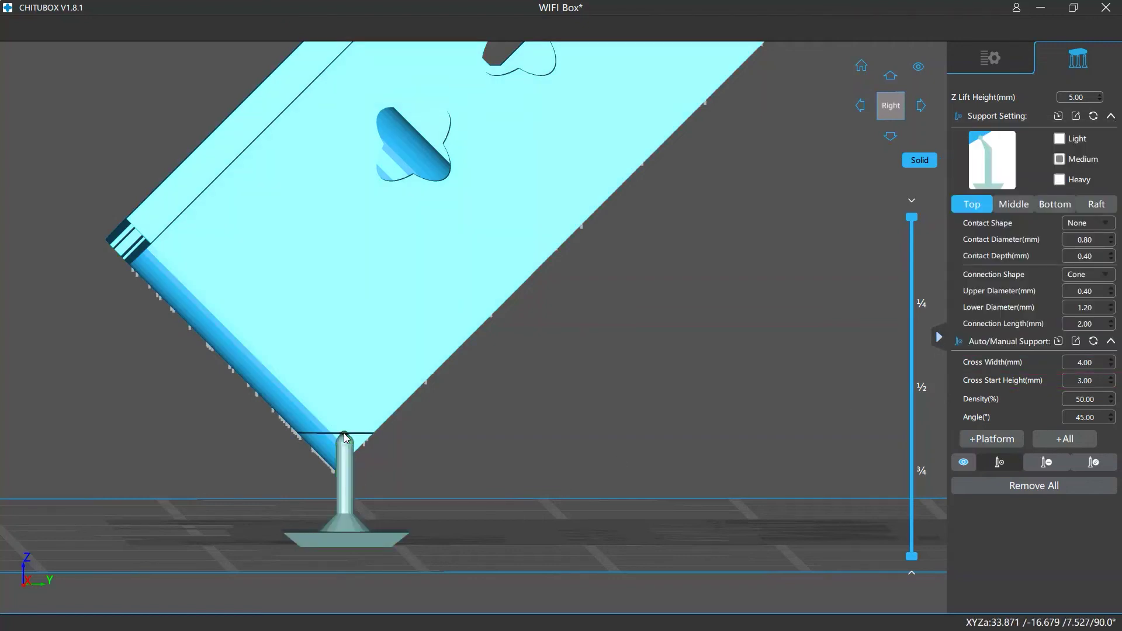
pyautogui.click(382, 397)
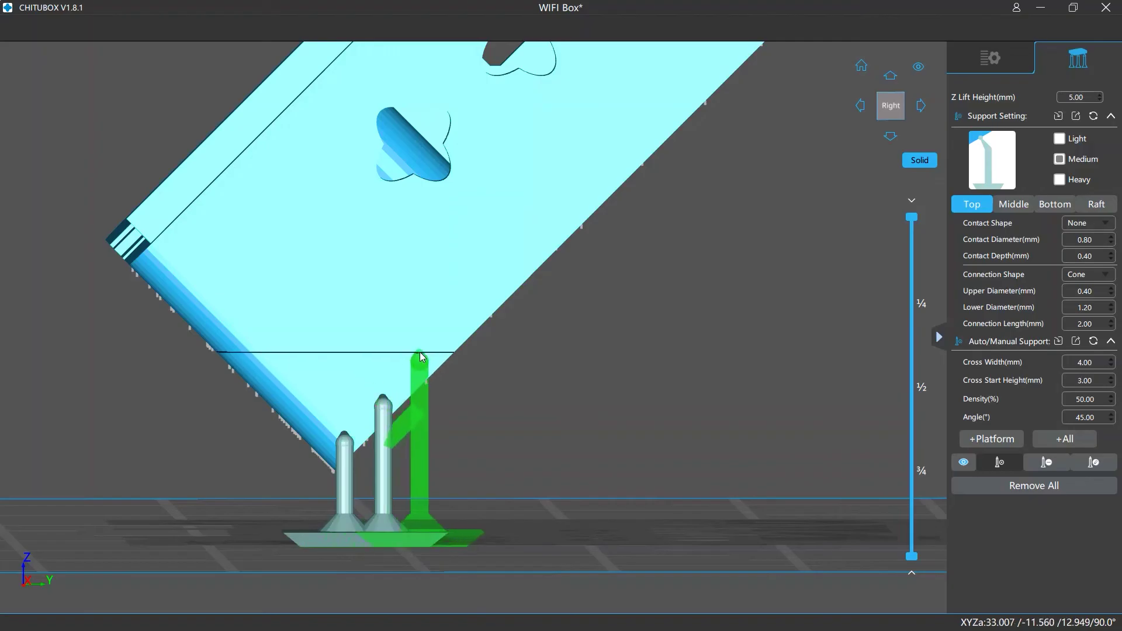
pyautogui.click(418, 354)
pyautogui.click(463, 311)
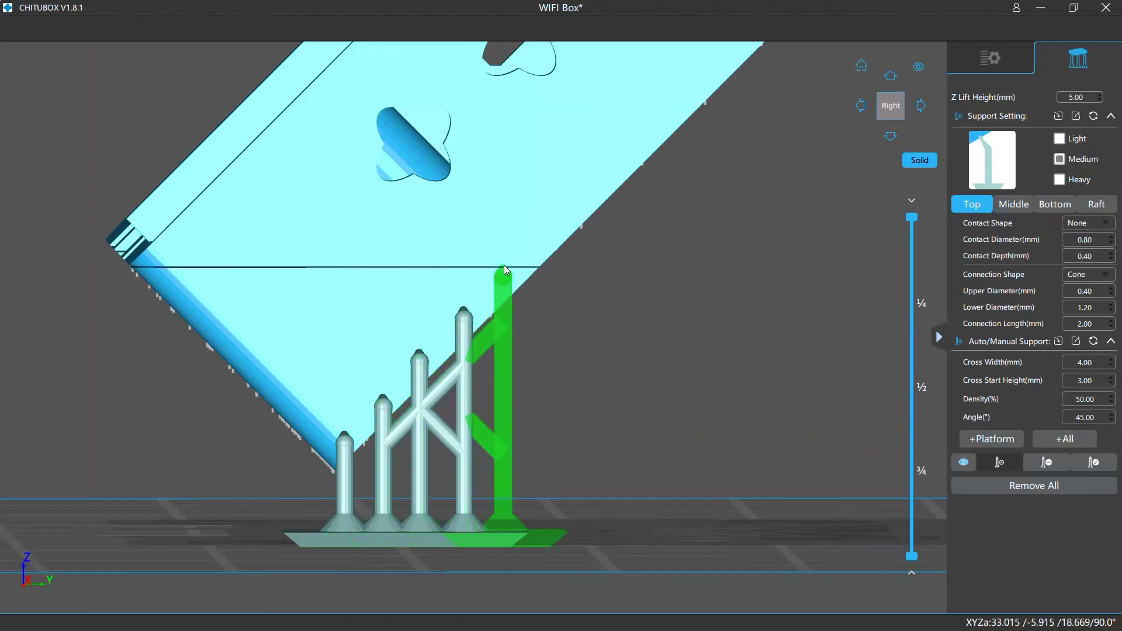
pyautogui.click(503, 266)
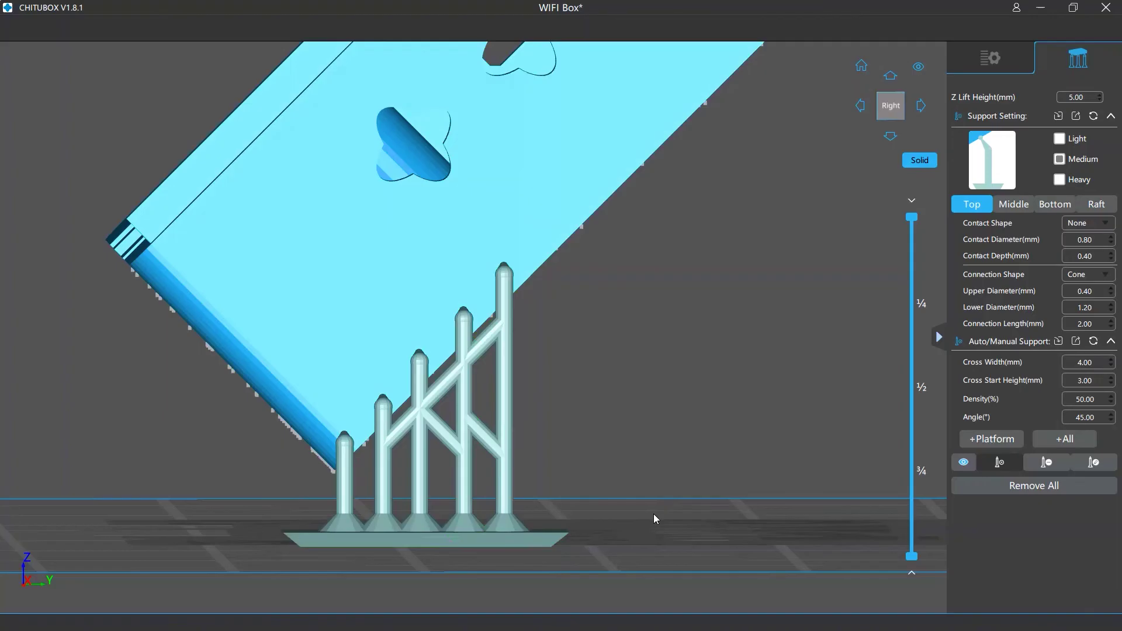
# Set the cross start height to 10 mm and add a row of nine supports up the slanted lower edge
pyautogui.doubleClick(1096, 379)
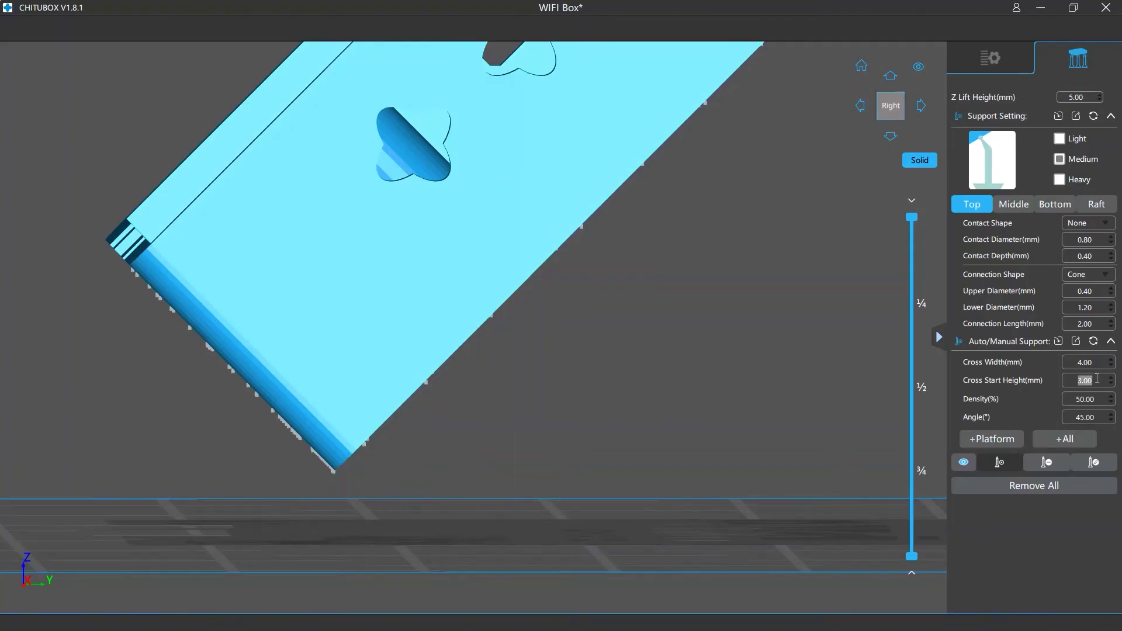
pyautogui.write('10')
pyautogui.press('Return')
pyautogui.click(343, 435)
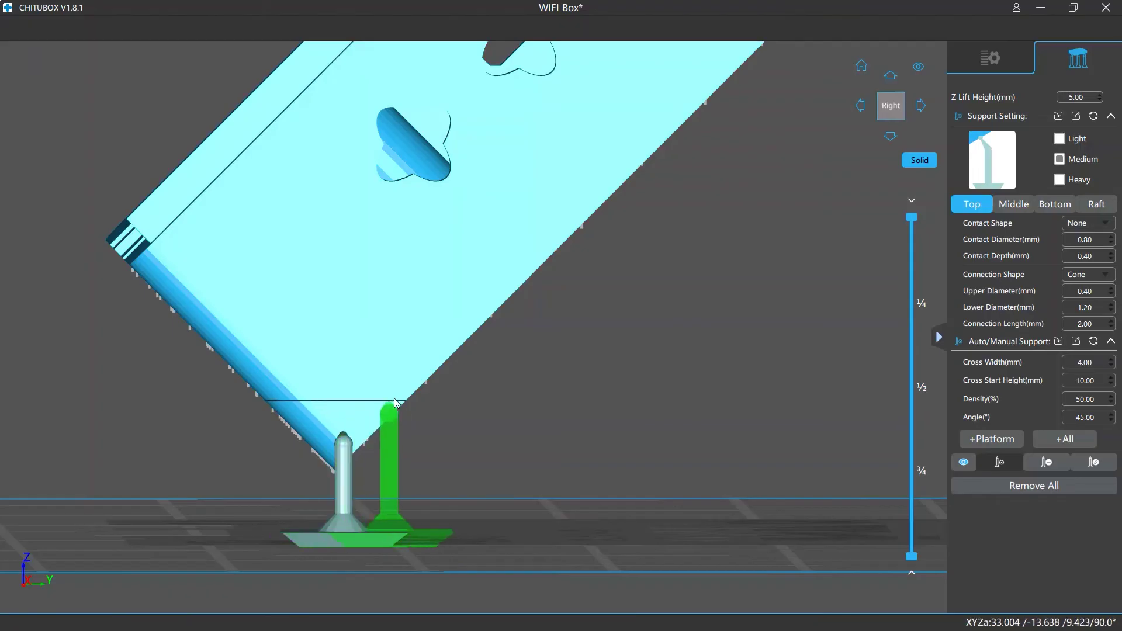
pyautogui.moveTo(395, 403)
pyautogui.mouseDown()
pyautogui.moveTo(659, 140)
pyautogui.moveTo(665, 149)
pyautogui.mouseUp()
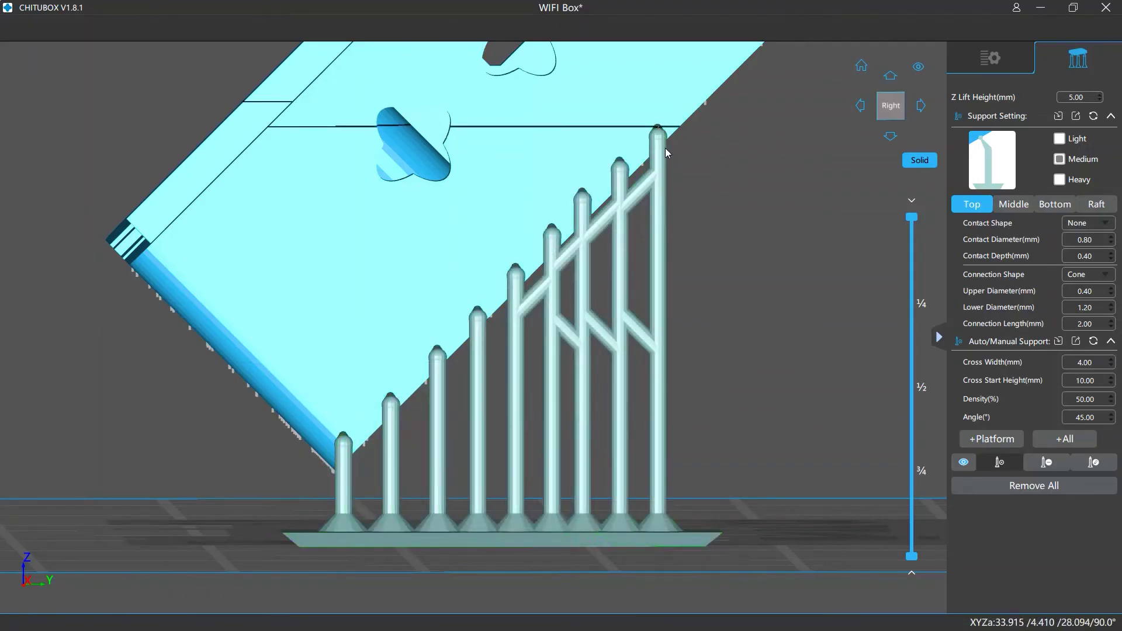
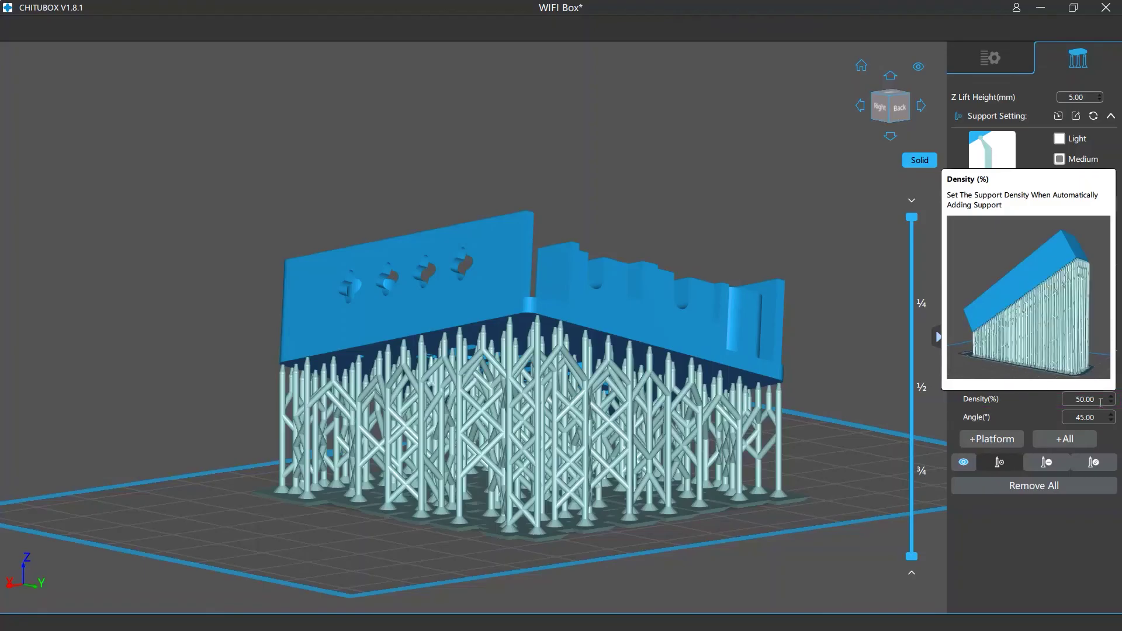
# Set the automatic support density to 30% and regenerate the platform supports
pyautogui.doubleClick(1100, 399)
pyautogui.write('30')
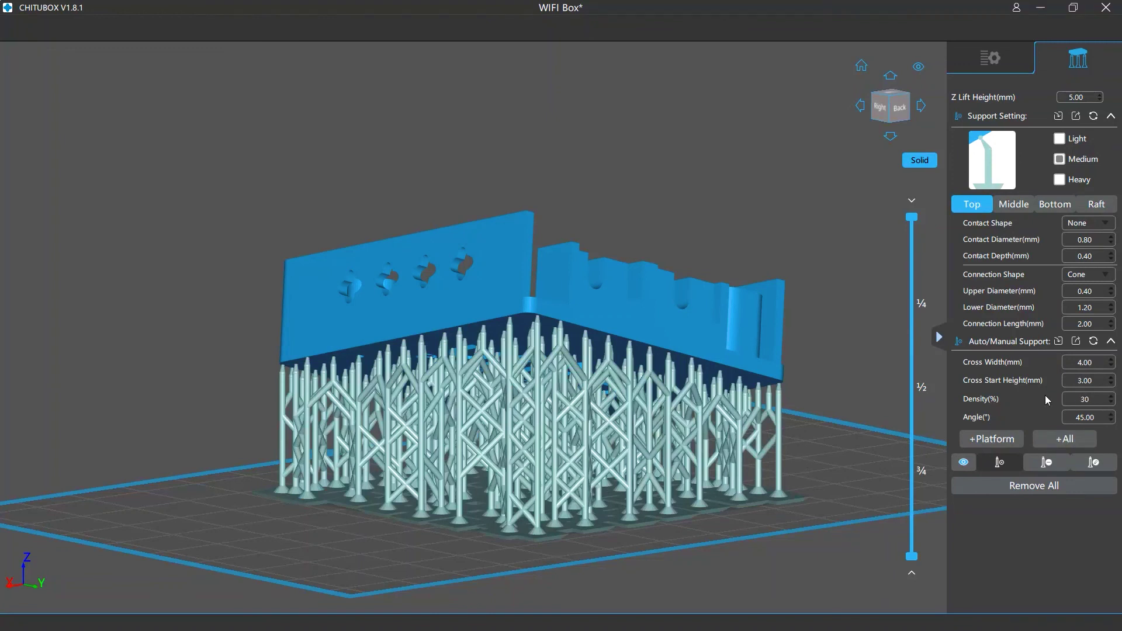
pyautogui.click(992, 439)
pyautogui.click(520, 340)
# Set the automatic support density to 80% and regenerate the platform supports, replacing the existing ones
pyautogui.doubleClick(1084, 399)
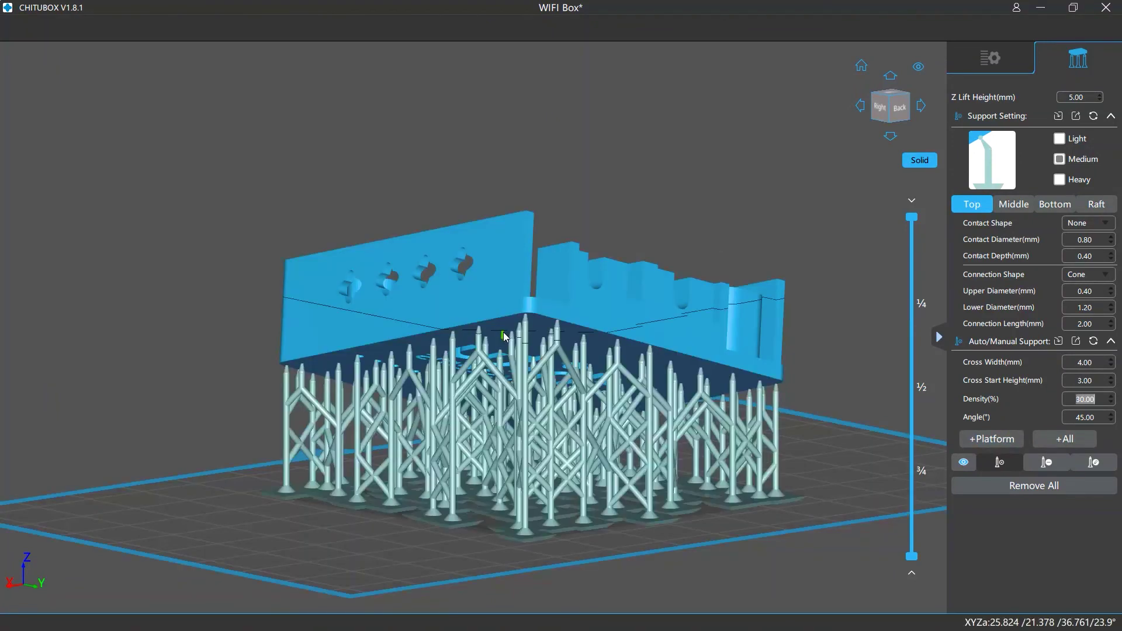
pyautogui.write('80')
pyautogui.click(991, 439)
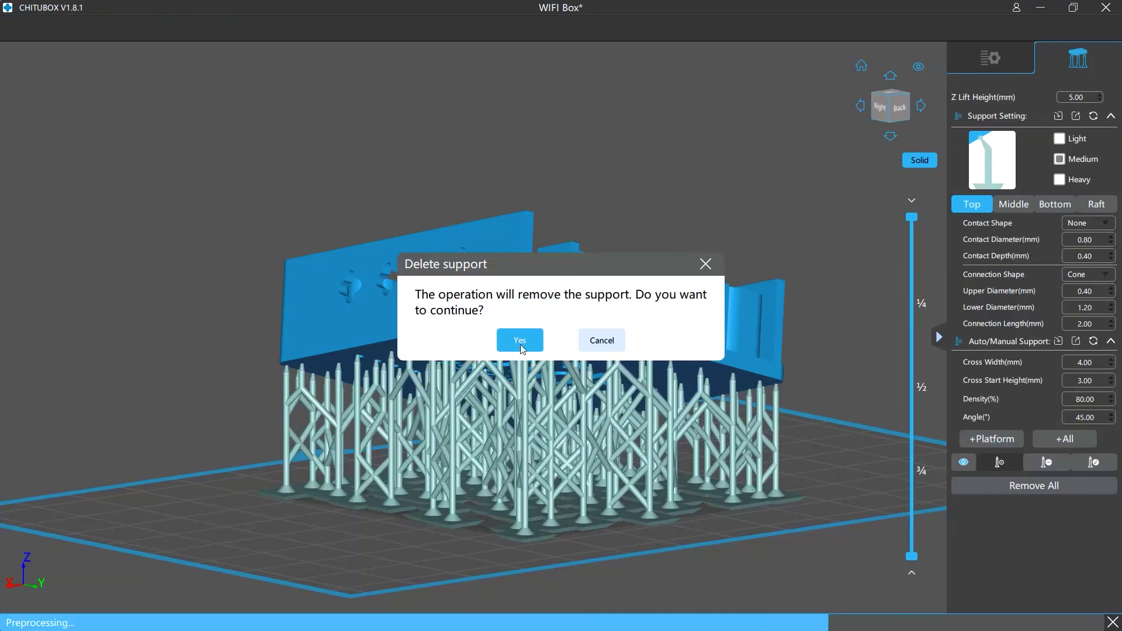
pyautogui.click(519, 340)
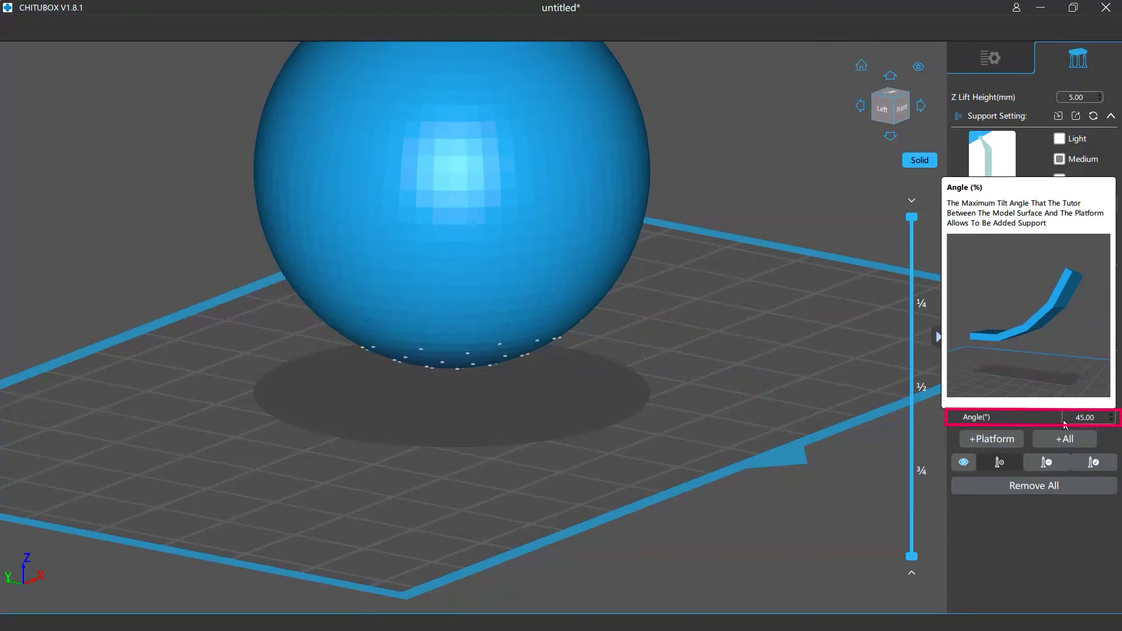
# Generate automatic platform supports beneath the sphere with the support angle at 45°
pyautogui.click(963, 444)
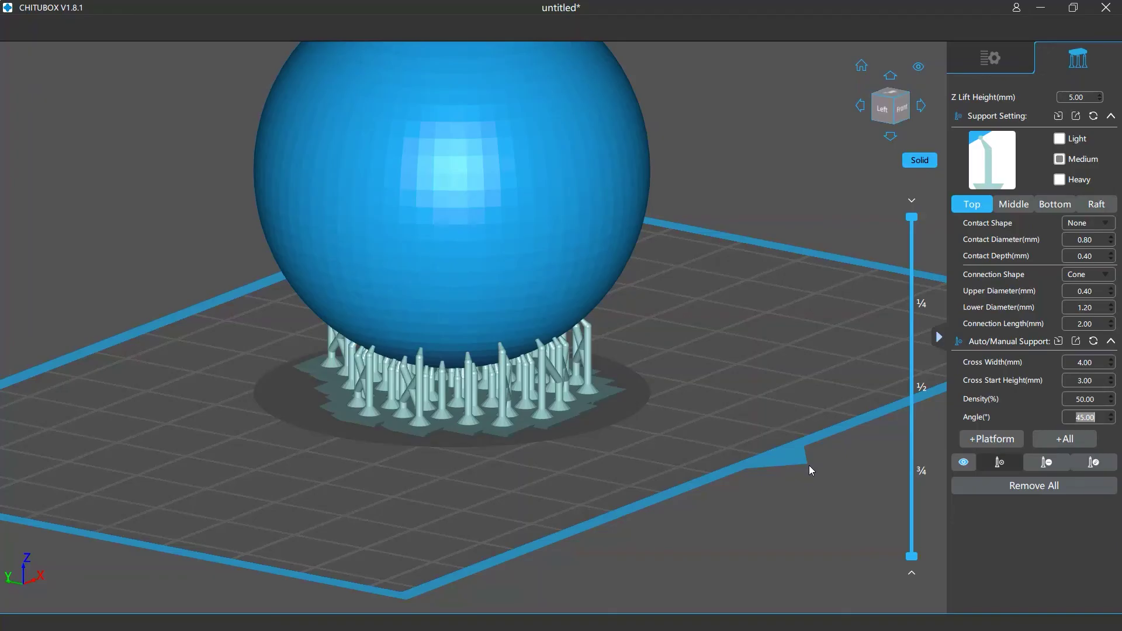
# Set the automatic support angle to 60° and regenerate the platform supports beneath the sphere, replacing the existing ones
pyautogui.write('60')
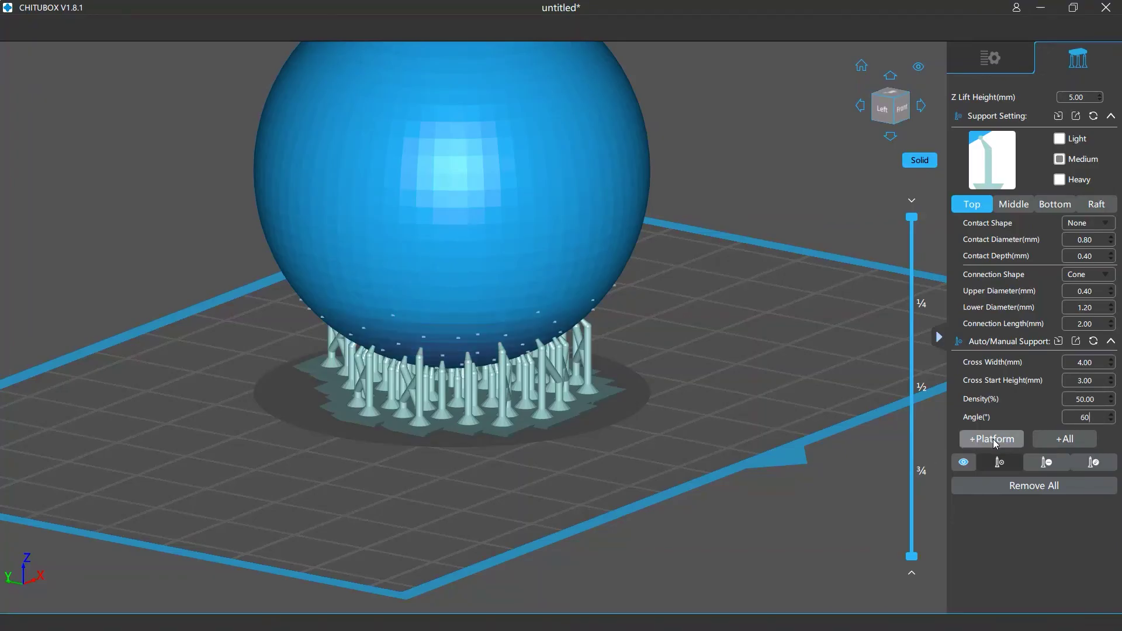
pyautogui.click(995, 443)
pyautogui.click(528, 349)
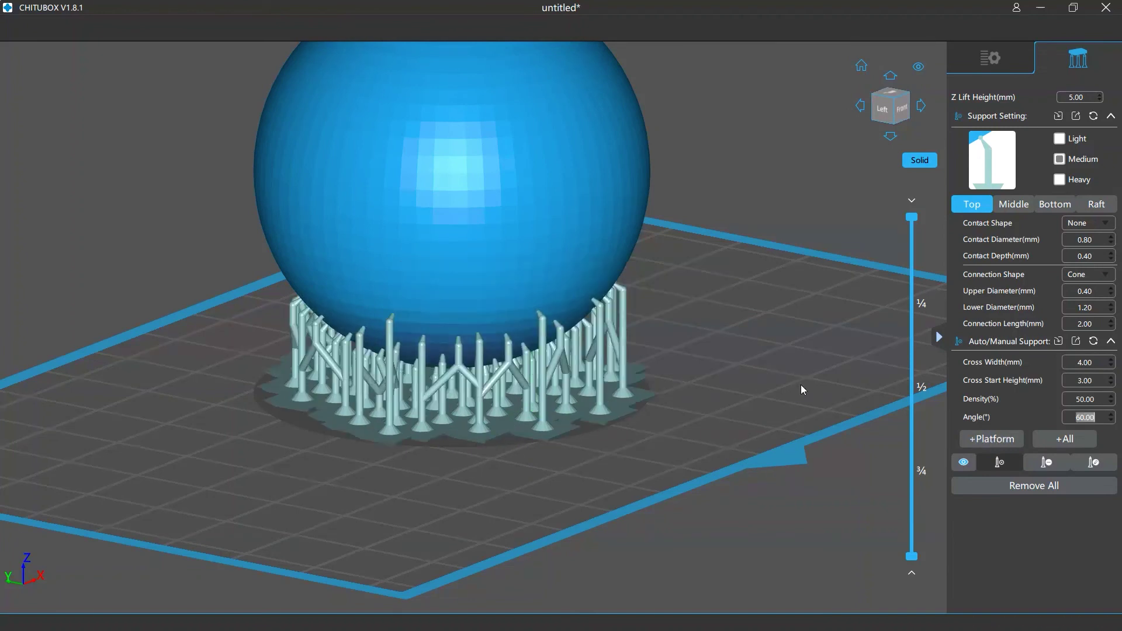
# Set the automatic support angle to 30° and regenerate the sphere's platform supports, replacing the existing ones
pyautogui.write('30')
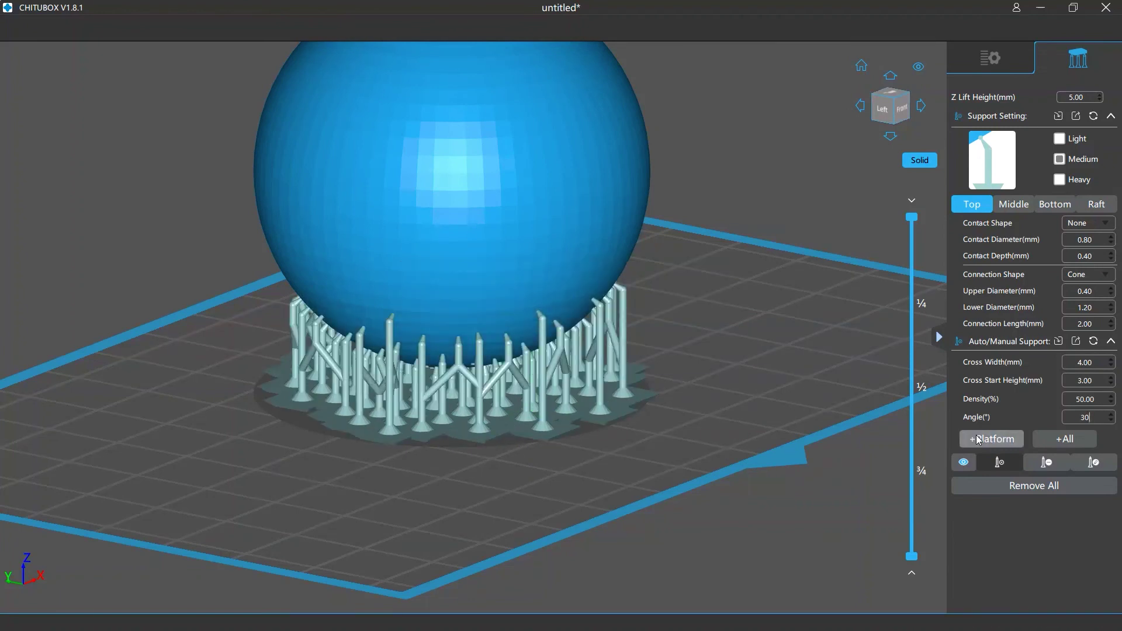
pyautogui.click(978, 440)
pyautogui.click(529, 349)
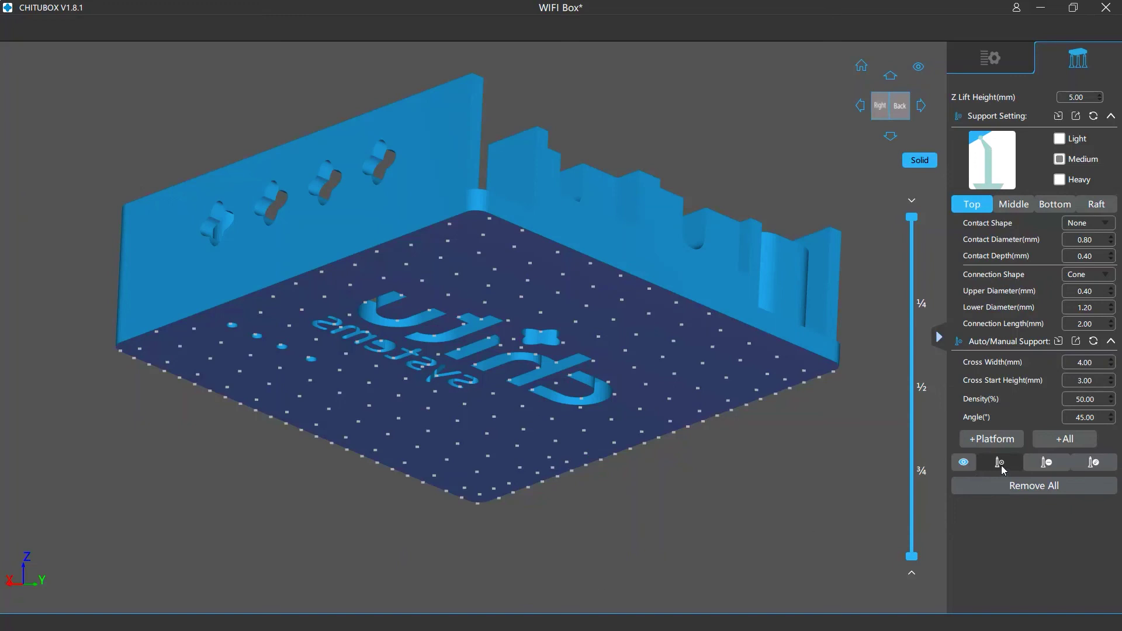
# Manually add four closely spaced supports in a row beneath the WIFI box's base, including a short branch between the first two pillars
pyautogui.press('a')
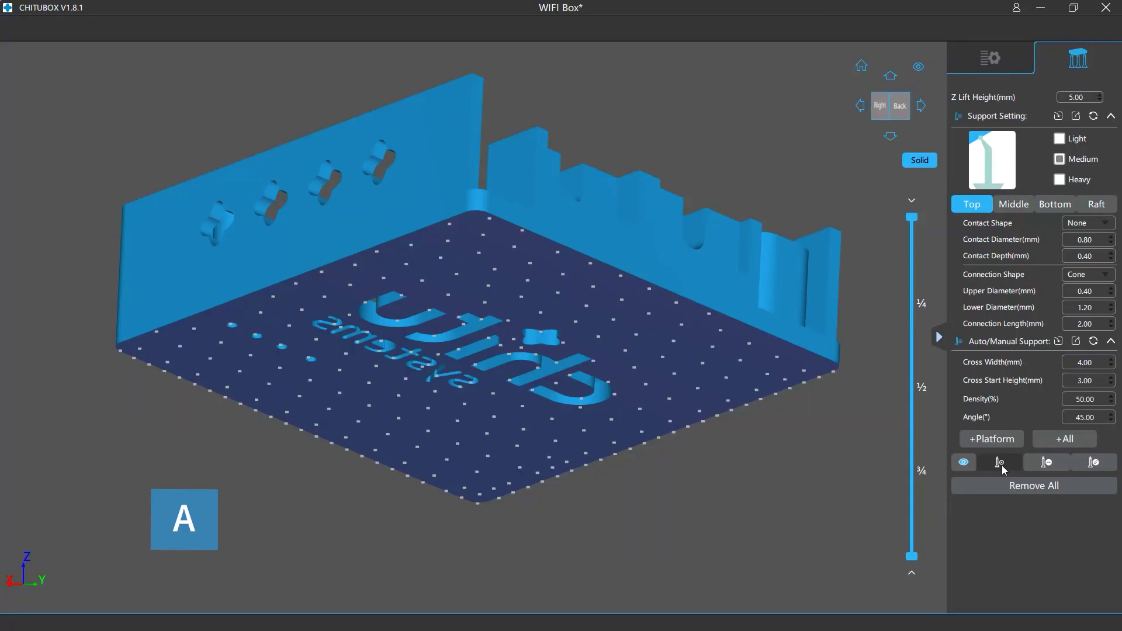
pyautogui.click(346, 398)
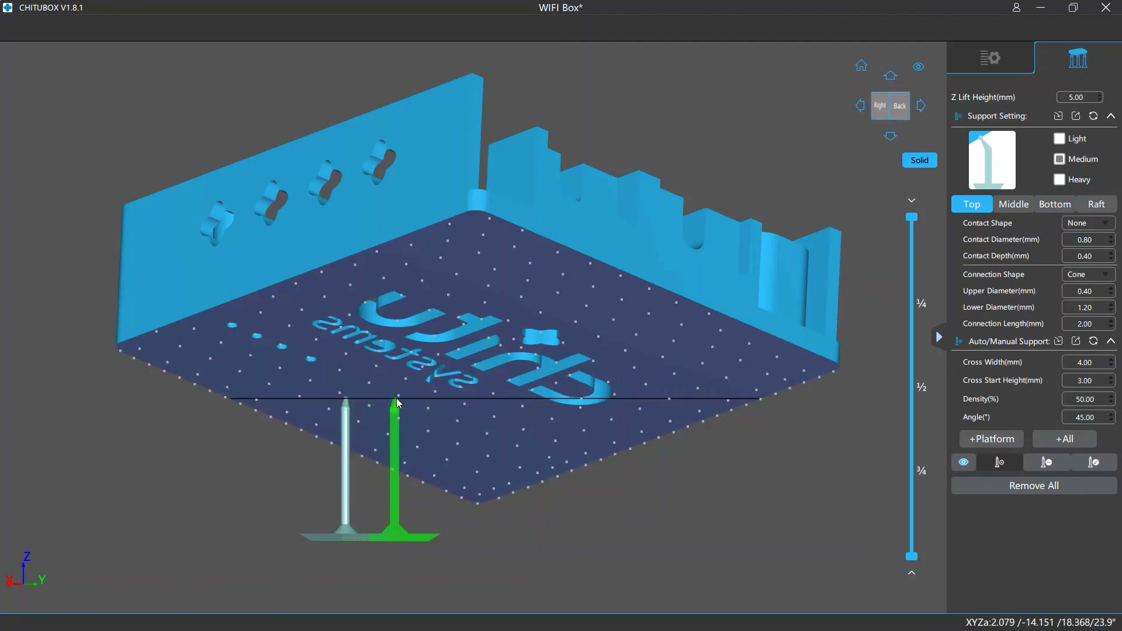
pyautogui.click(397, 402)
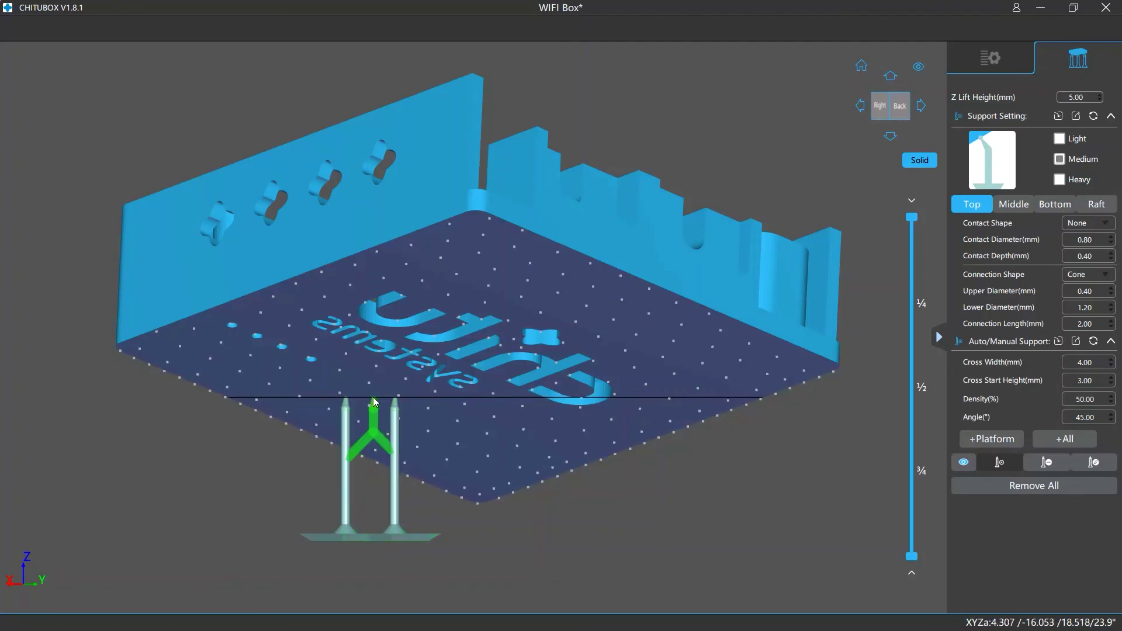
pyautogui.click(374, 402)
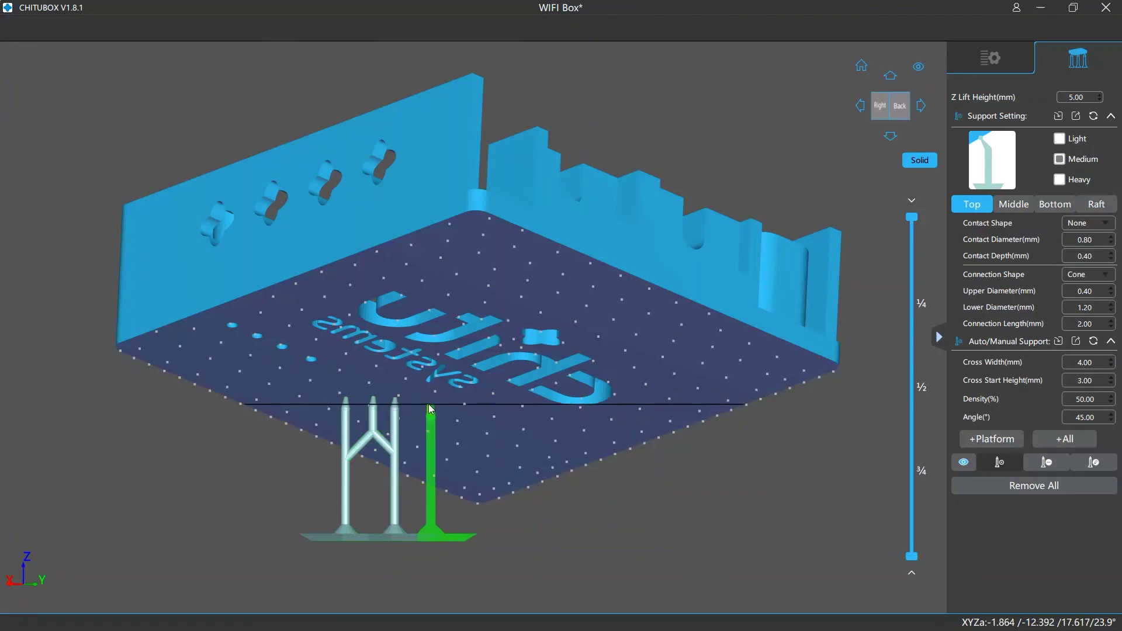
pyautogui.click(425, 403)
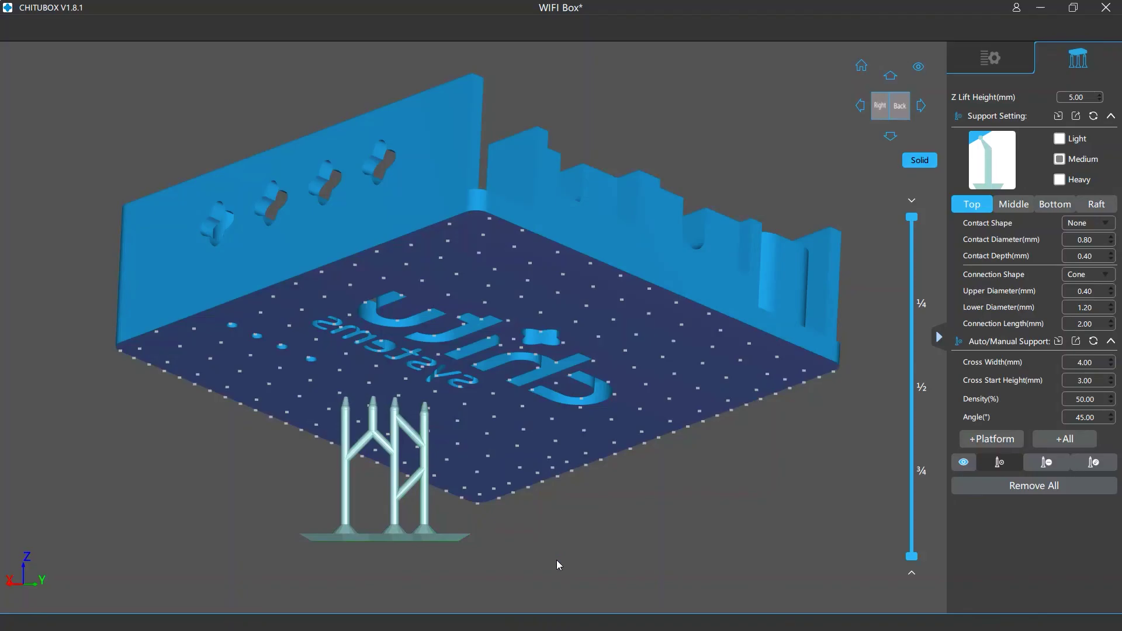
# Turn off the preview shown when adding supports in the program settings and return to support editing
pyautogui.click(992, 65)
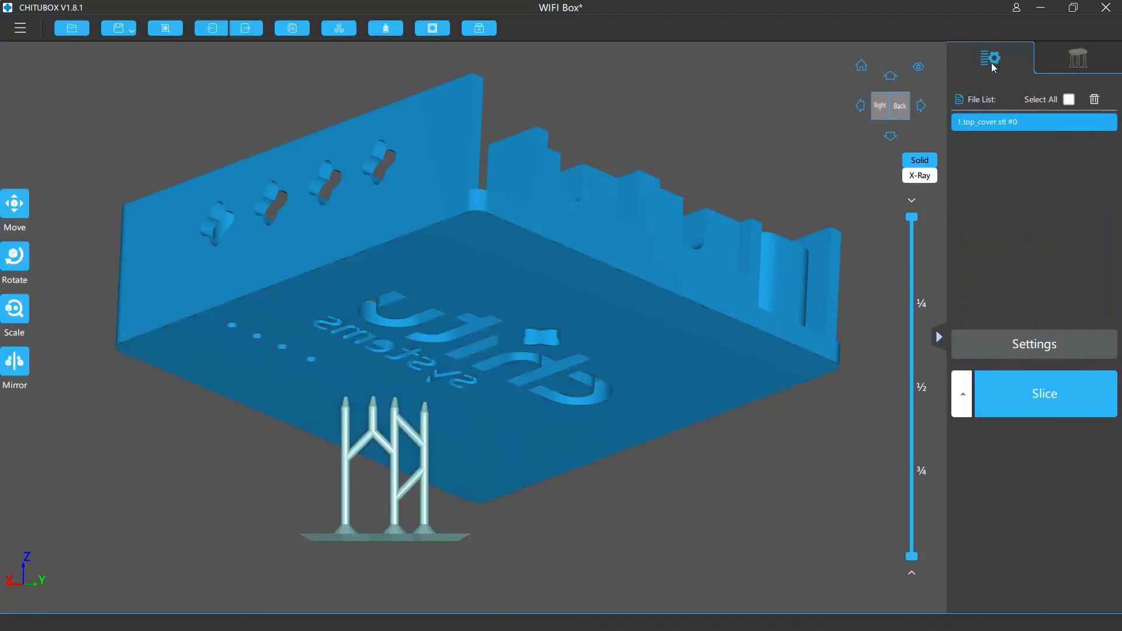
pyautogui.click(20, 29)
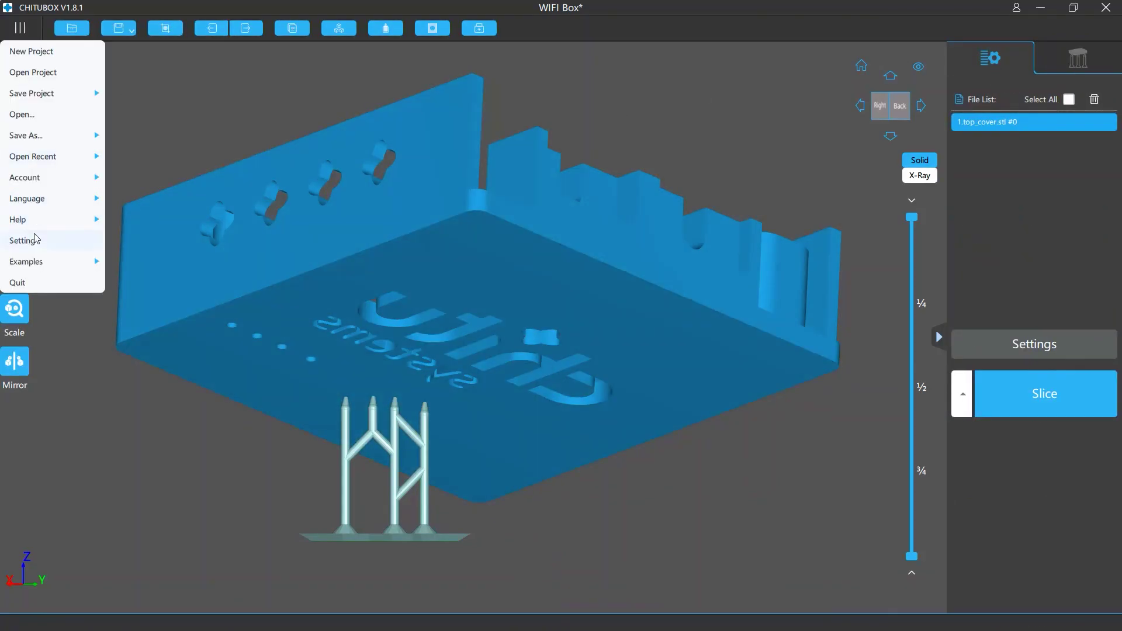
pyautogui.click(37, 237)
pyautogui.click(409, 350)
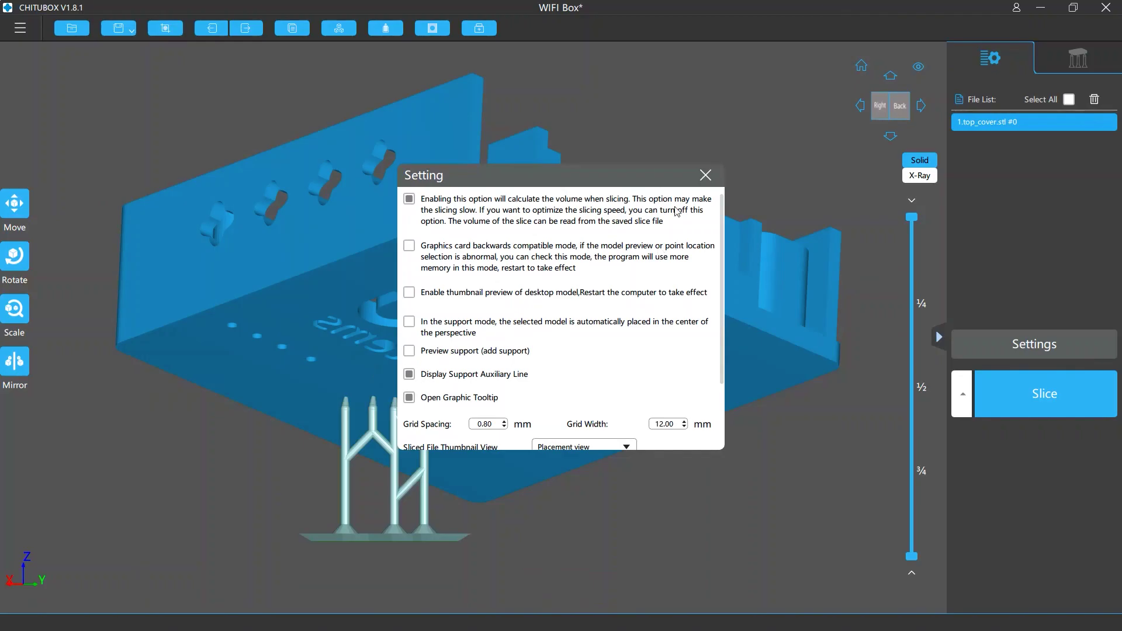
pyautogui.click(705, 175)
pyautogui.click(1078, 57)
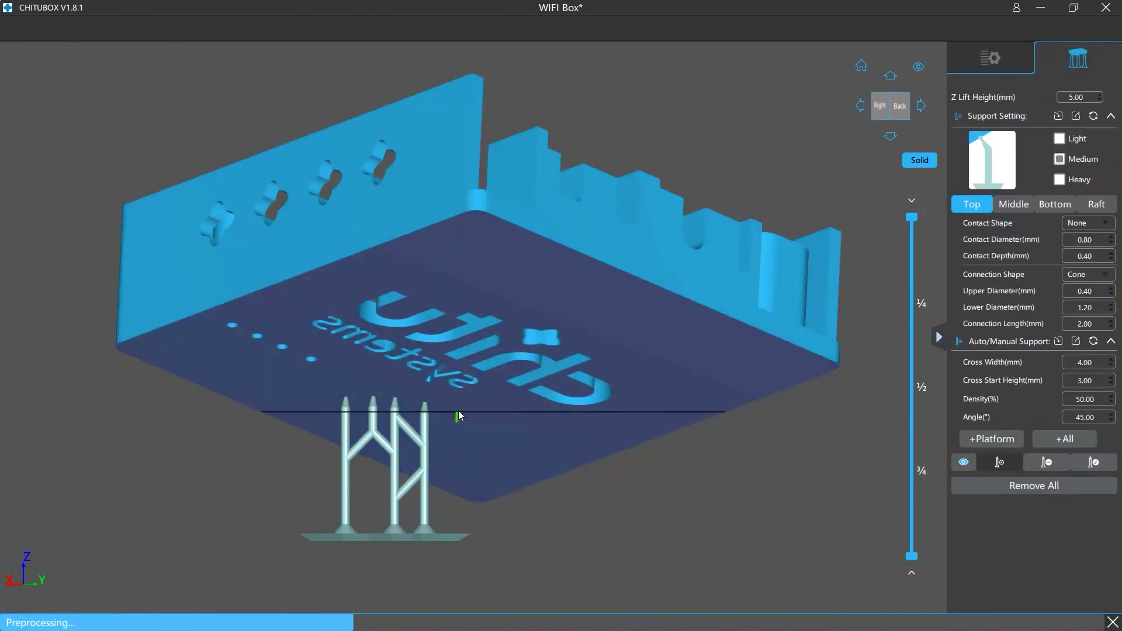
# Extend the row beneath the box's base with three more manual supports
pyautogui.click(459, 409)
pyautogui.click(442, 406)
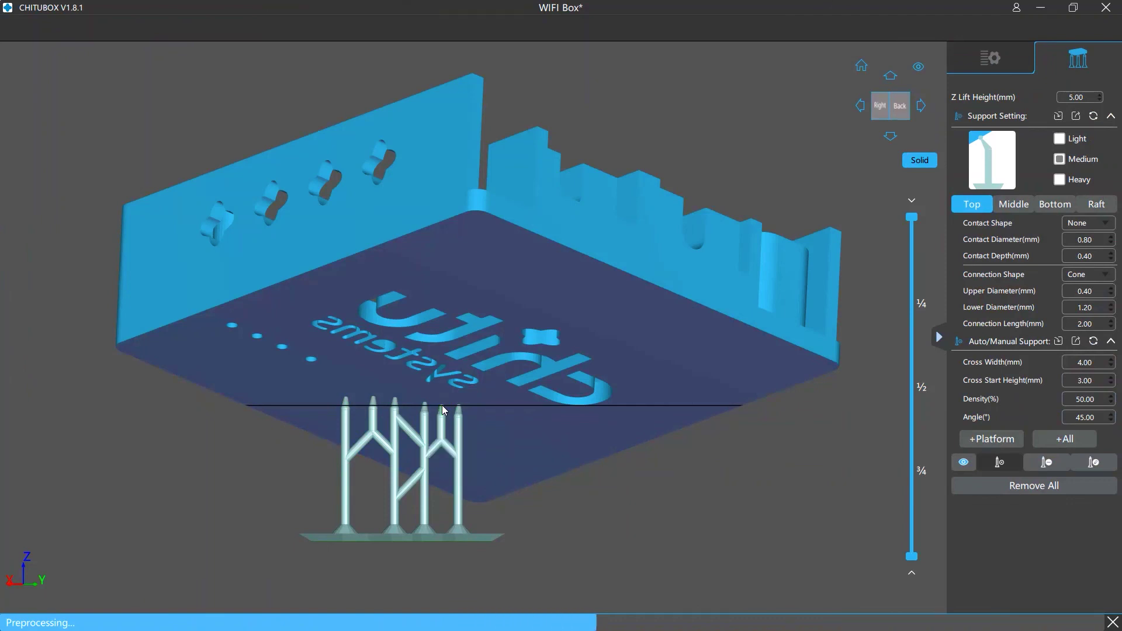
pyautogui.click(484, 407)
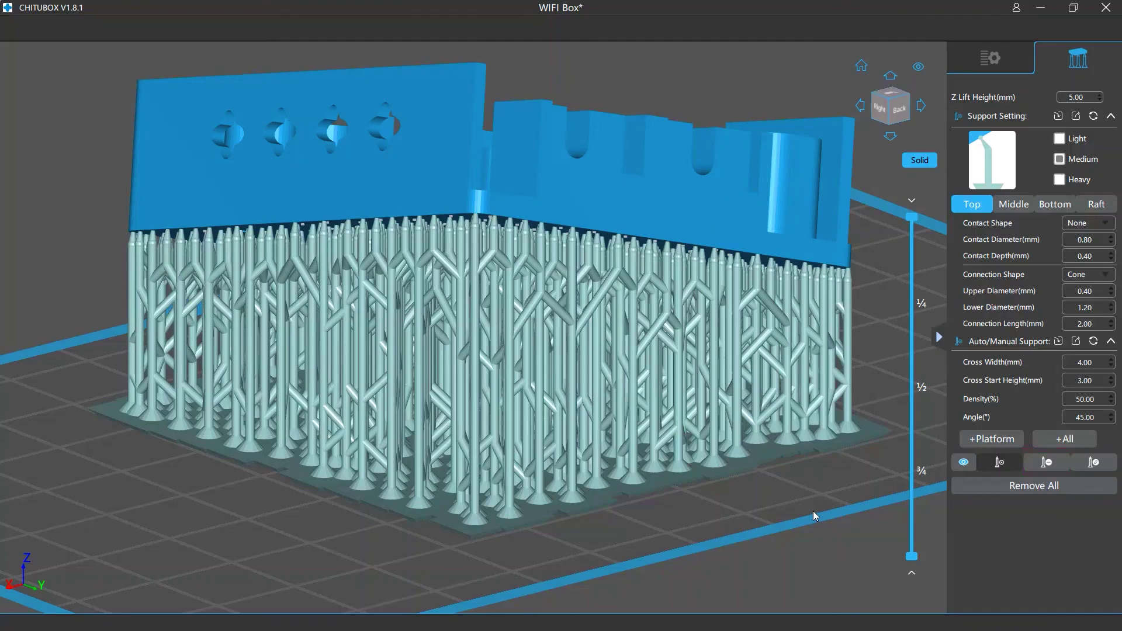
# Delete four individual supports, one at a time, from the dense support forest beneath the WIFI box
pyautogui.click(1045, 462)
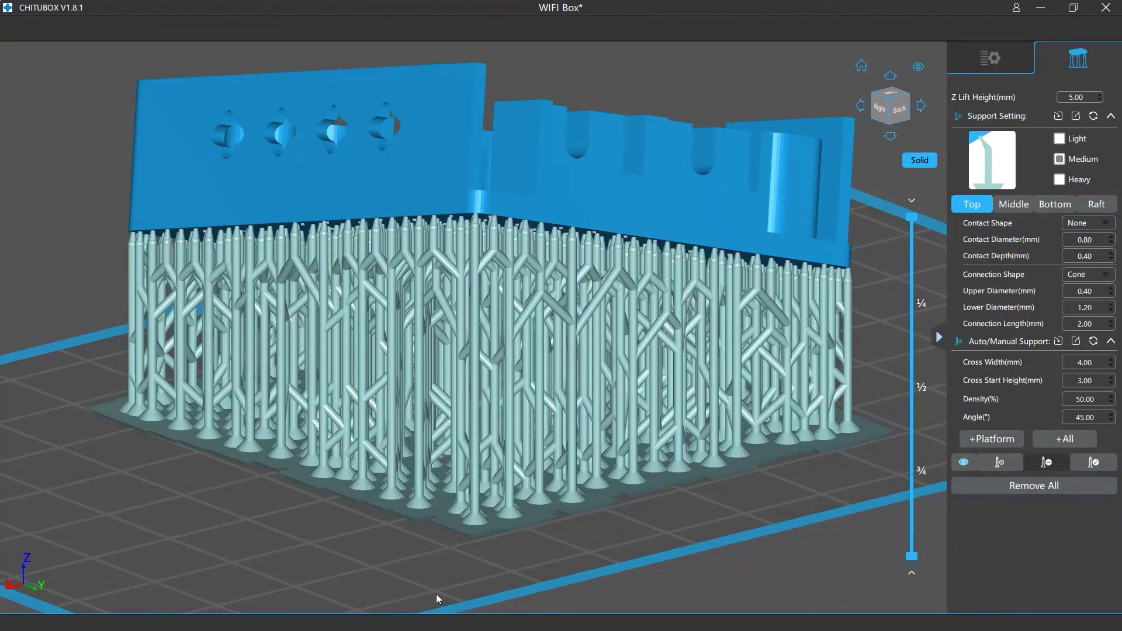
pyautogui.press('d')
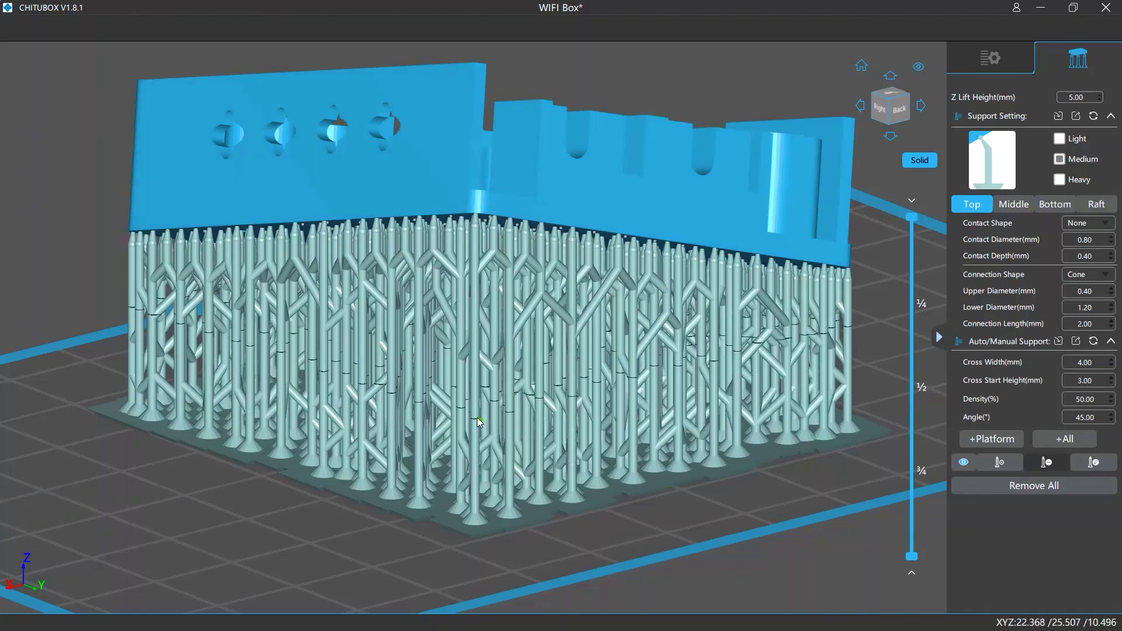
pyautogui.click(477, 417)
pyautogui.press('Delete')
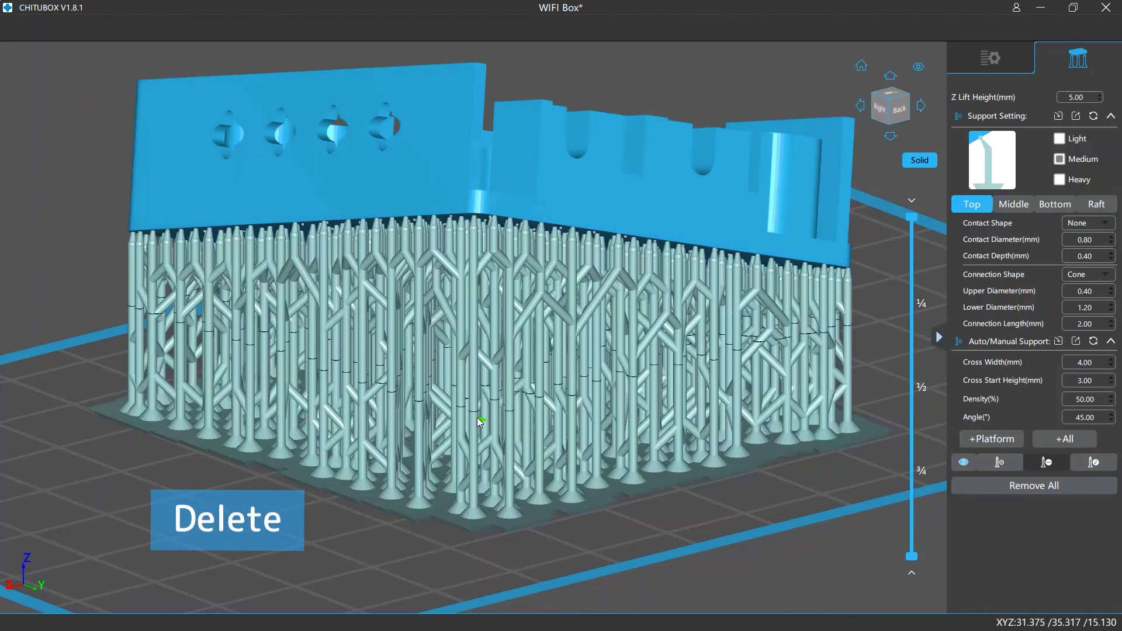
pyautogui.click(367, 346)
pyautogui.press('Delete')
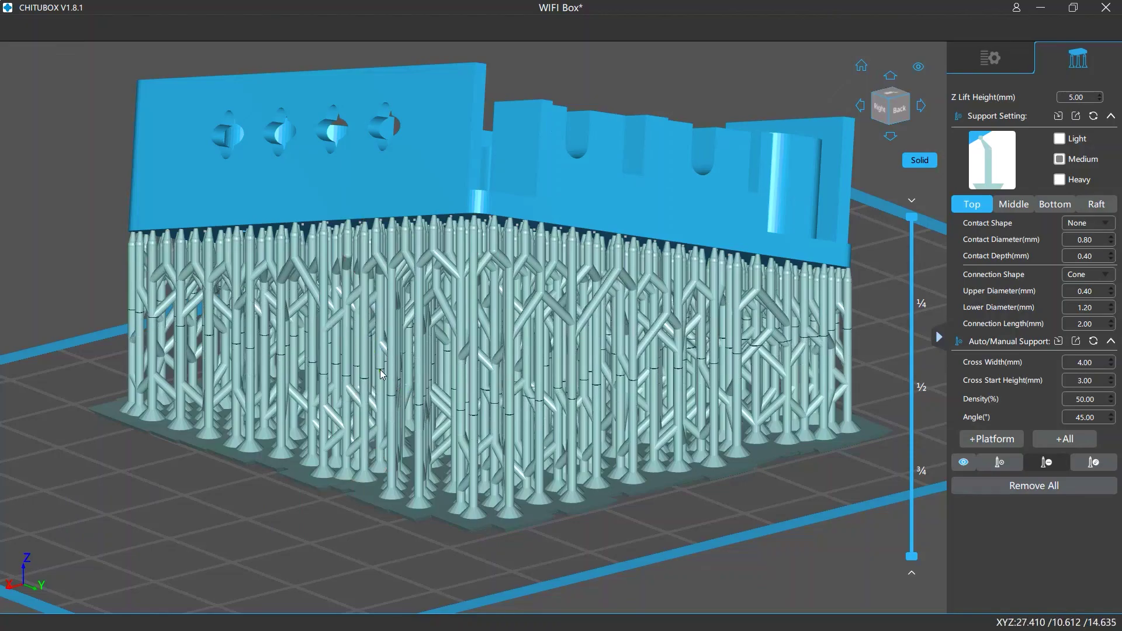
pyautogui.click(346, 263)
pyautogui.press('Delete')
pyautogui.click(528, 247)
pyautogui.press('Delete')
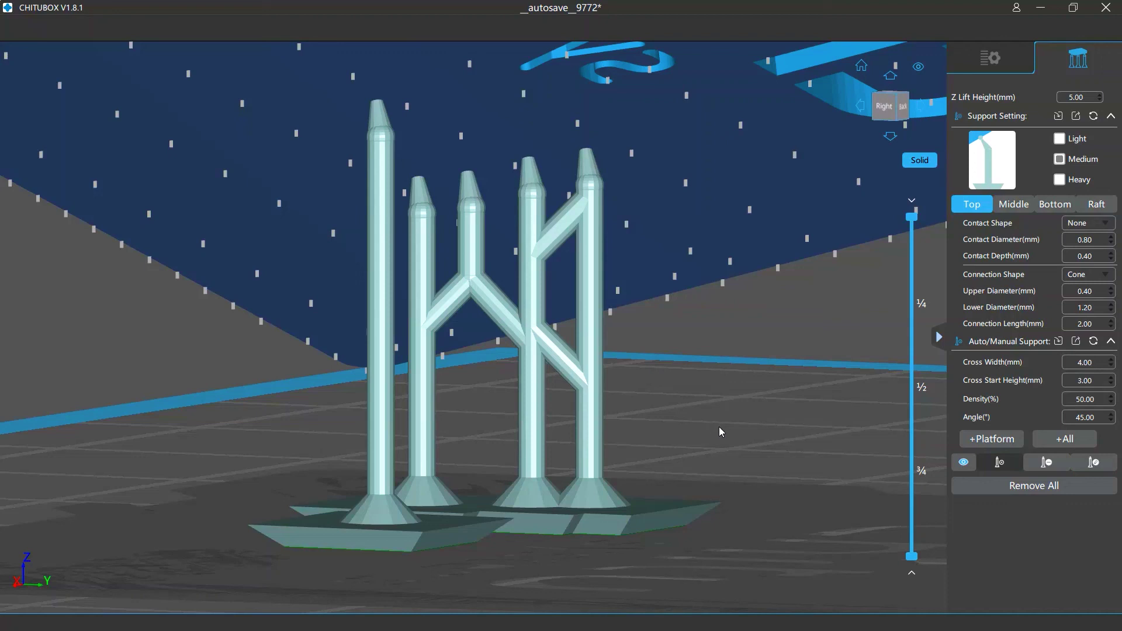
# Edit the cross-braced end support of the row by lowering the joint below its tip and shifting its contact point
pyautogui.click(1093, 462)
pyautogui.press('e')
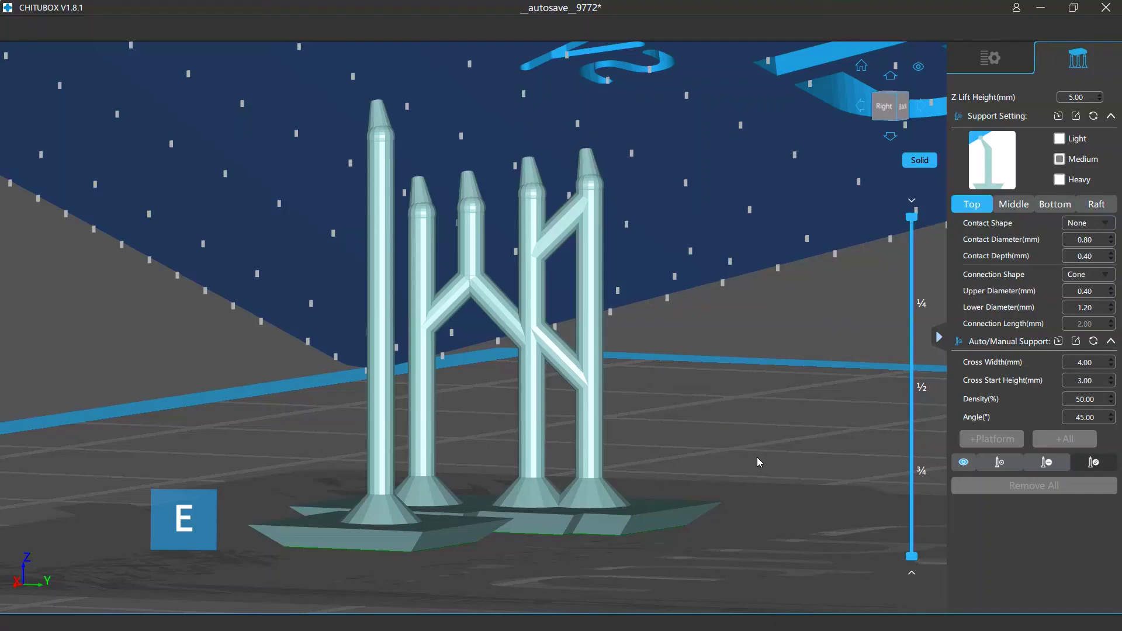
pyautogui.click(593, 353)
pyautogui.moveTo(593, 356); pyautogui.dragTo(590, 359)
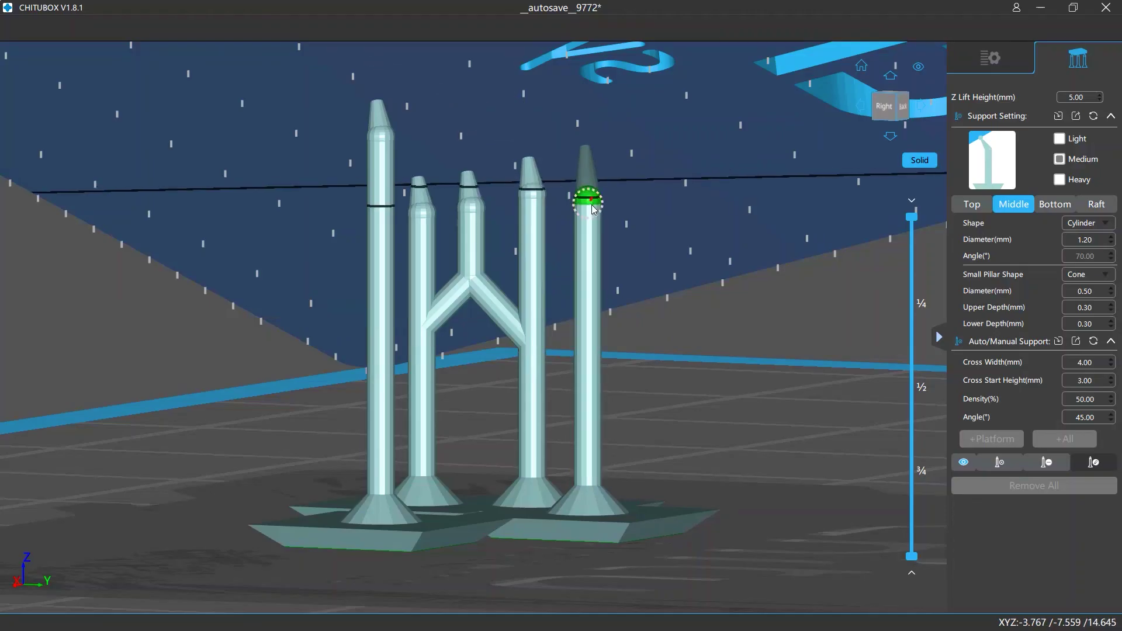
pyautogui.moveTo(585, 320); pyautogui.dragTo(568, 156)
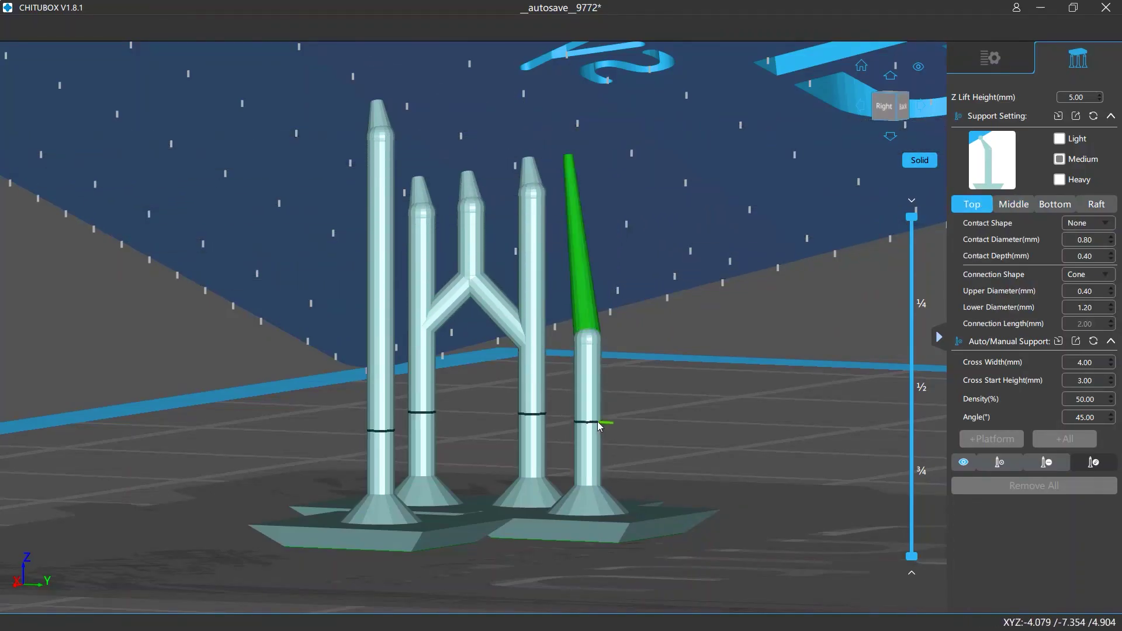
# Change the edited support's pillar to a Prism of 1.80 mm diameter and set its tip's upper diameter to 0.5 mm
pyautogui.click(598, 426)
pyautogui.click(1087, 227)
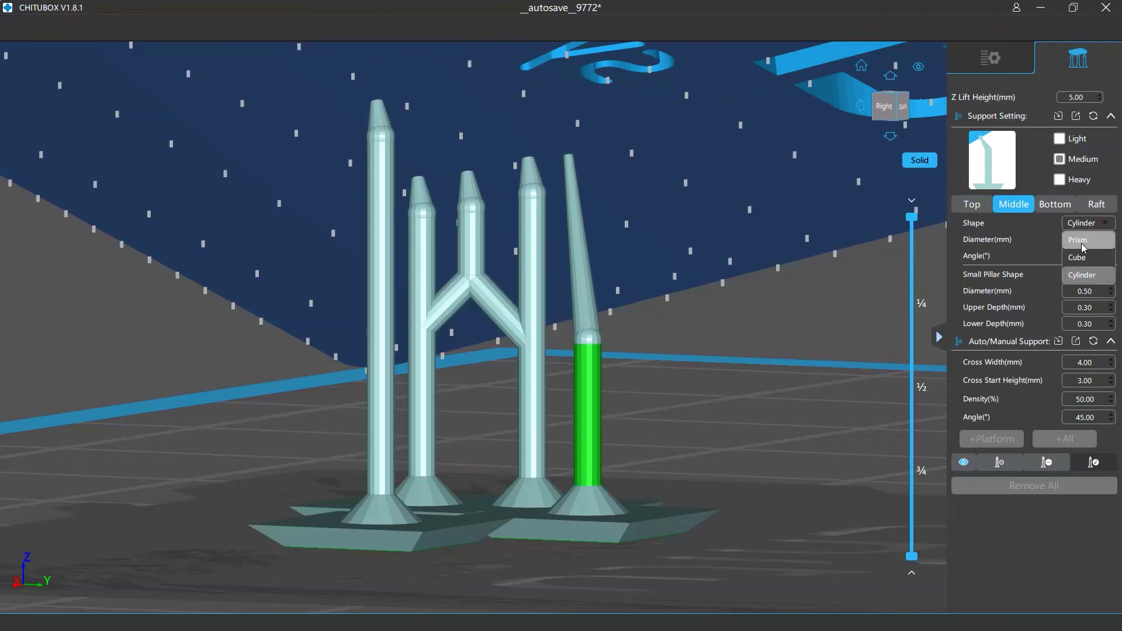
pyautogui.click(1083, 240)
pyautogui.doubleClick(1088, 240)
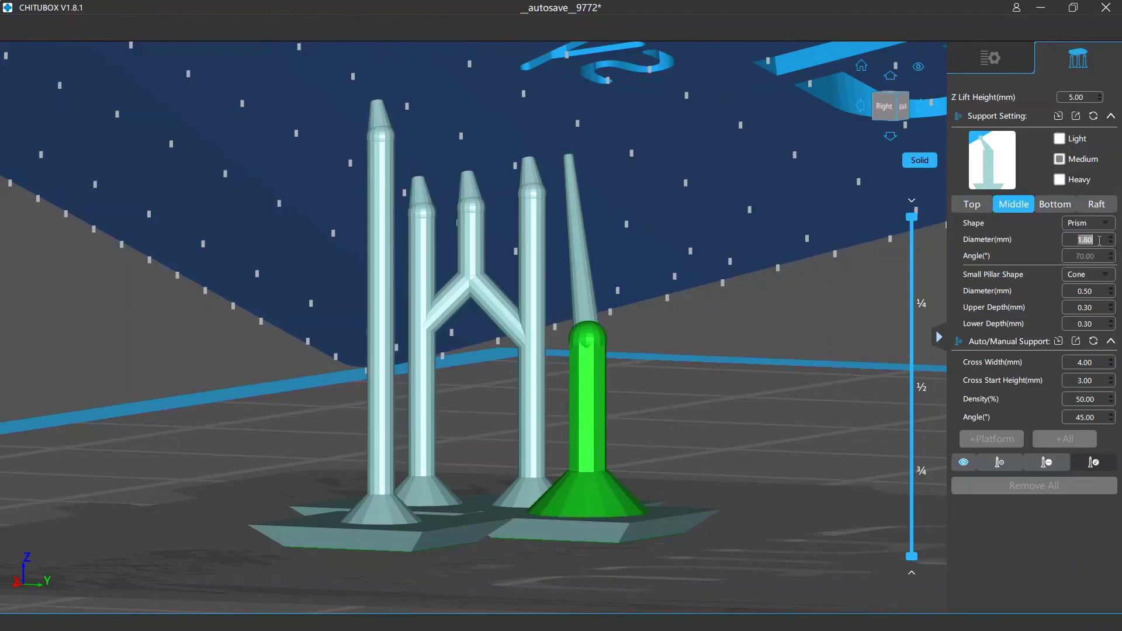
pyautogui.click(972, 204)
pyautogui.doubleClick(1098, 292)
pyautogui.write('0.5')
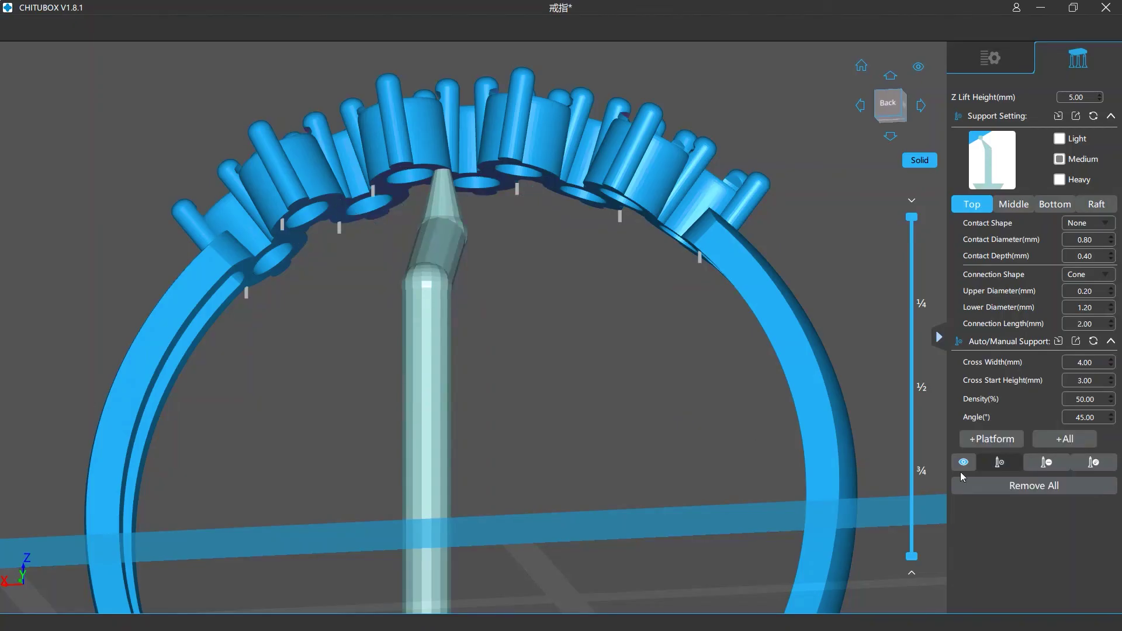
# Branch five additional tips from the ring support's top joint to separate points under the ring's settings, then end the editing
pyautogui.click(1093, 463)
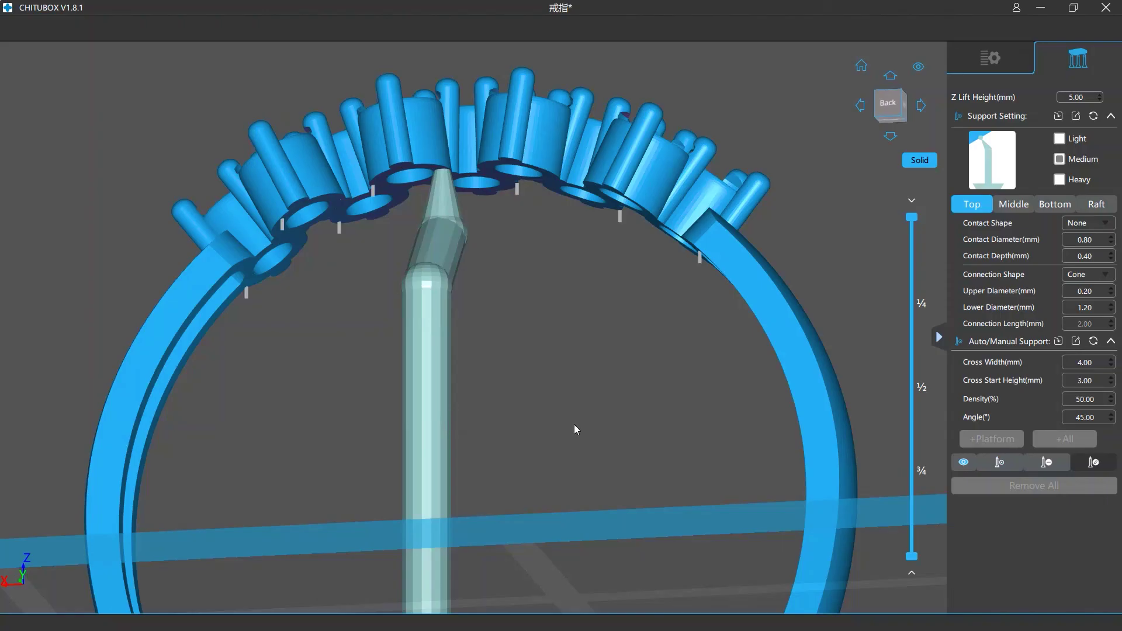
pyautogui.click(429, 280)
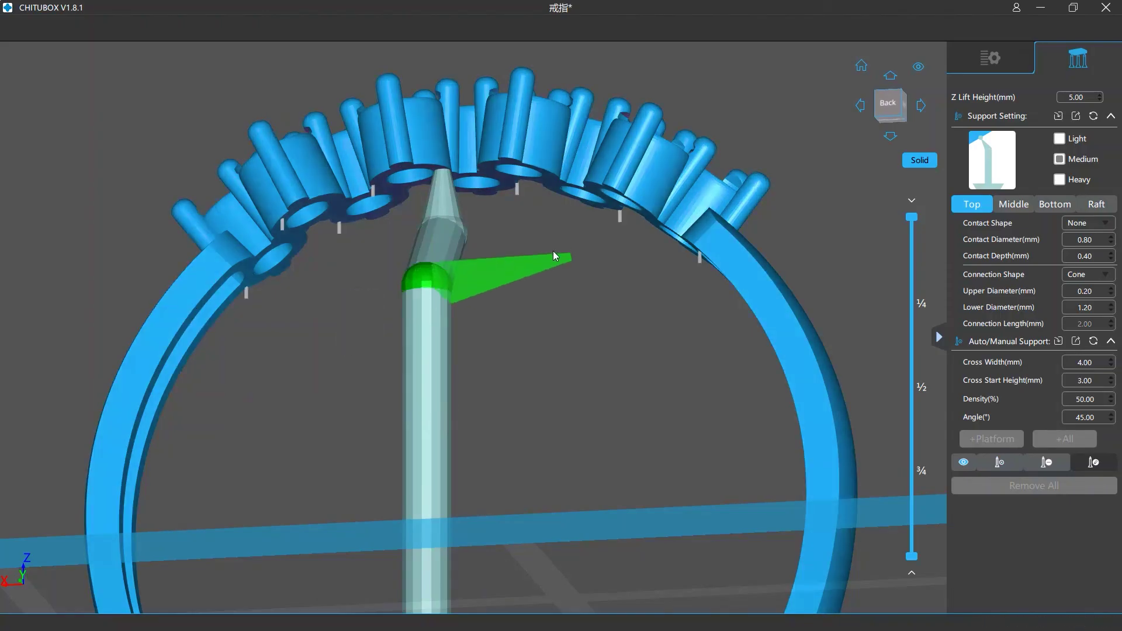
pyautogui.click(491, 173)
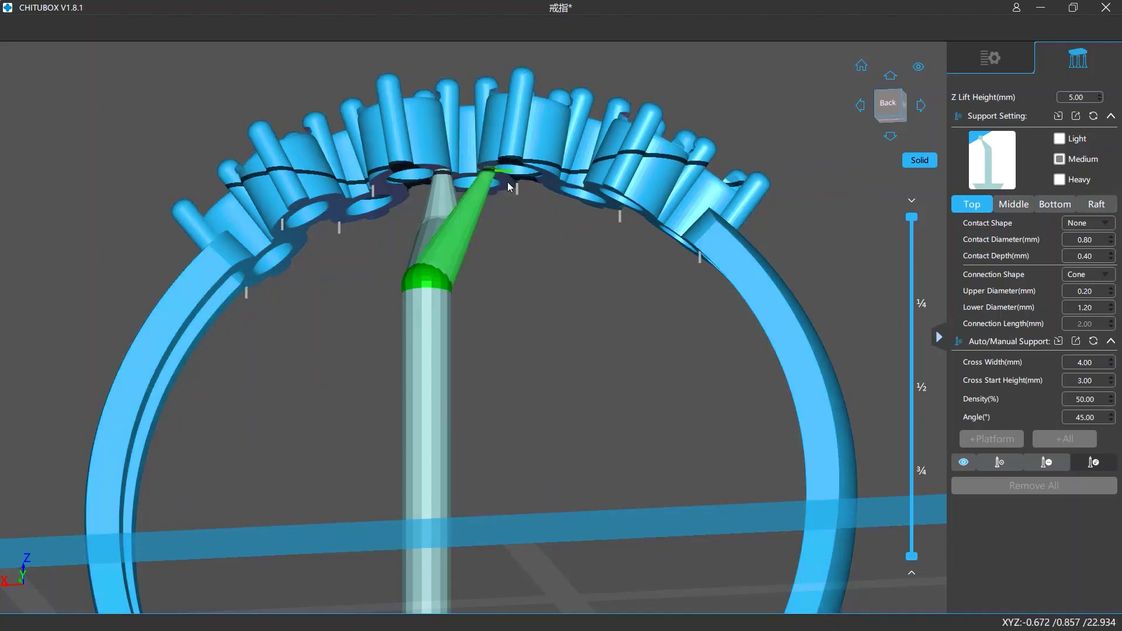
pyautogui.click(554, 181)
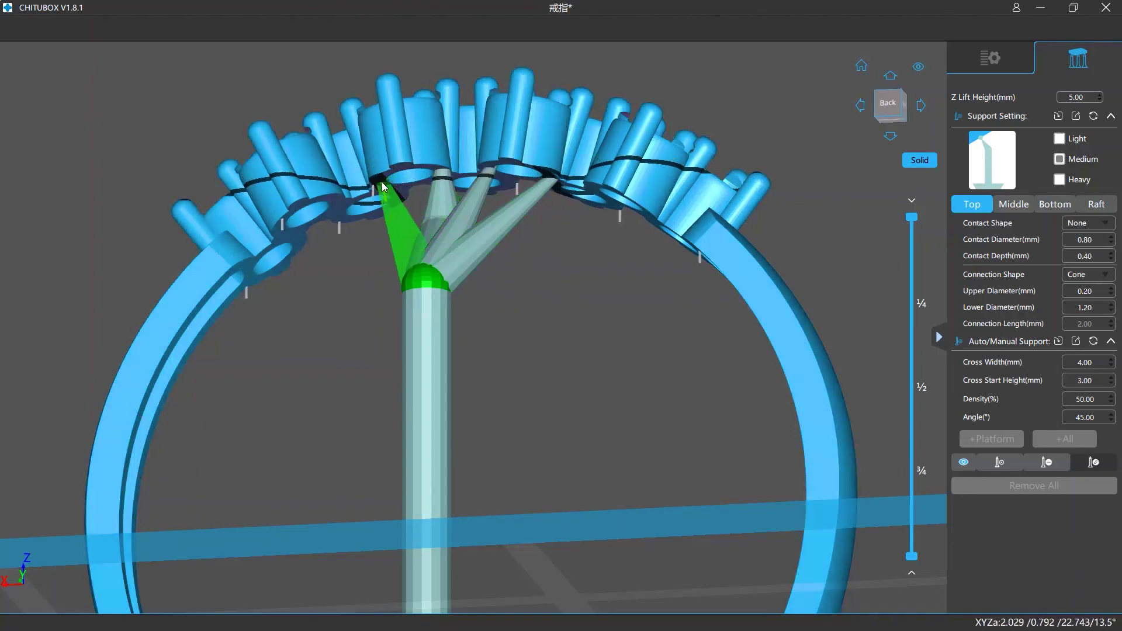
pyautogui.click(383, 187)
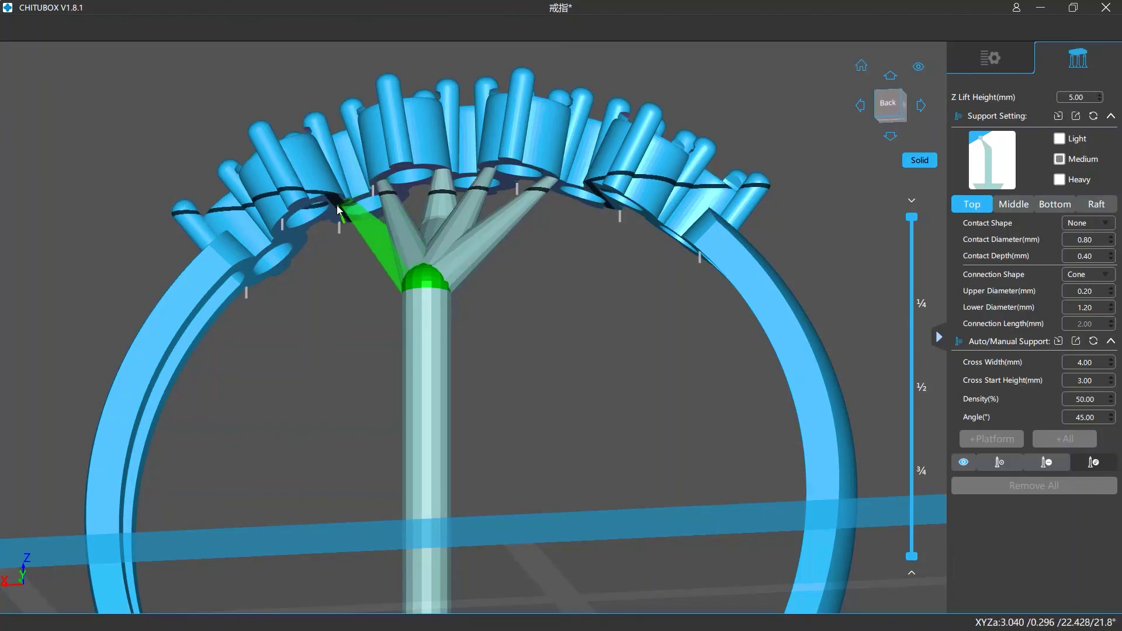
pyautogui.click(338, 209)
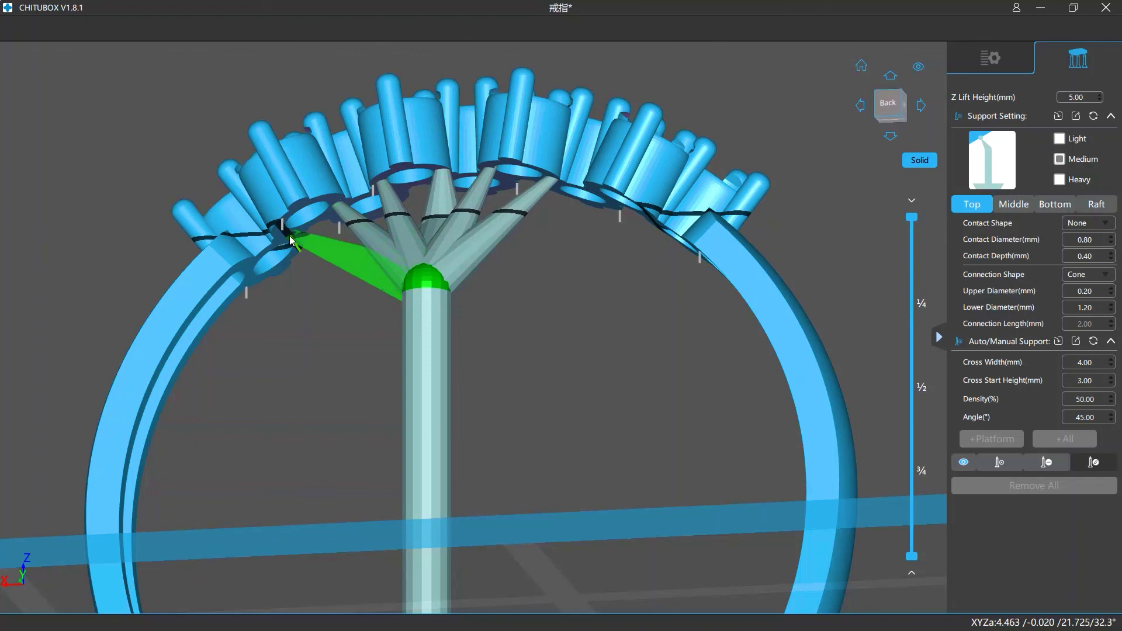
pyautogui.click(321, 290)
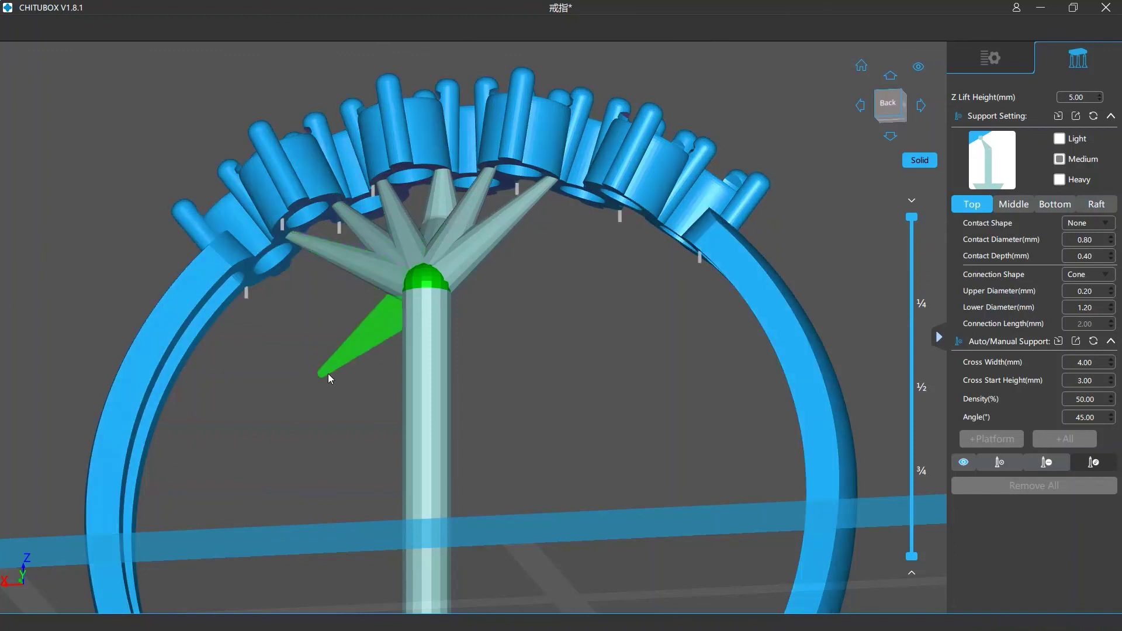
pyautogui.press('Escape')
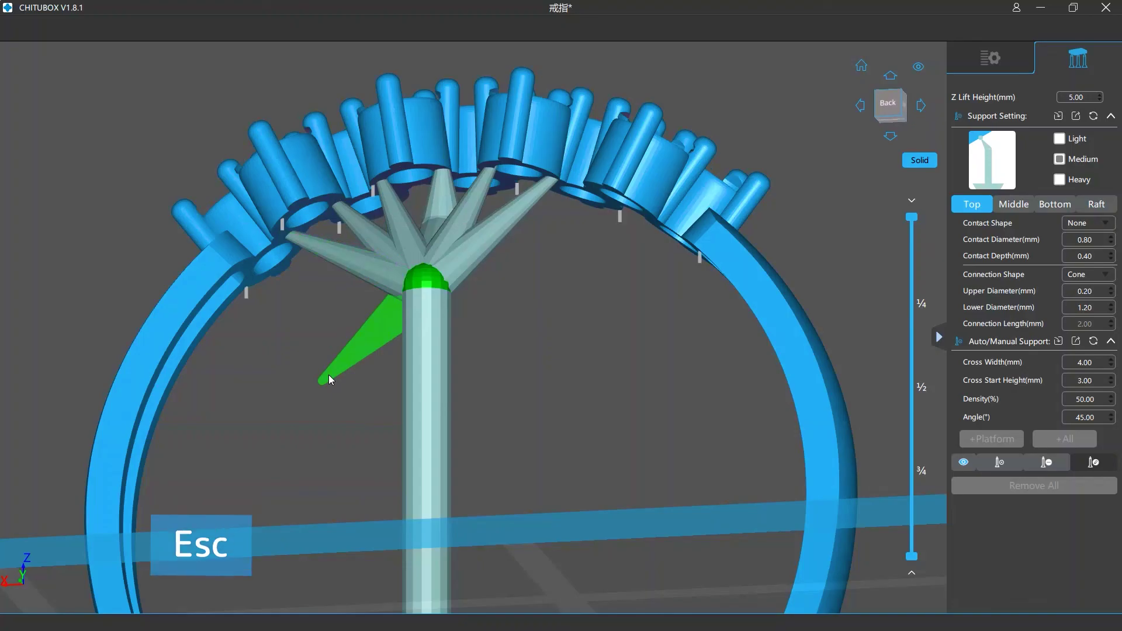
pyautogui.click(328, 375)
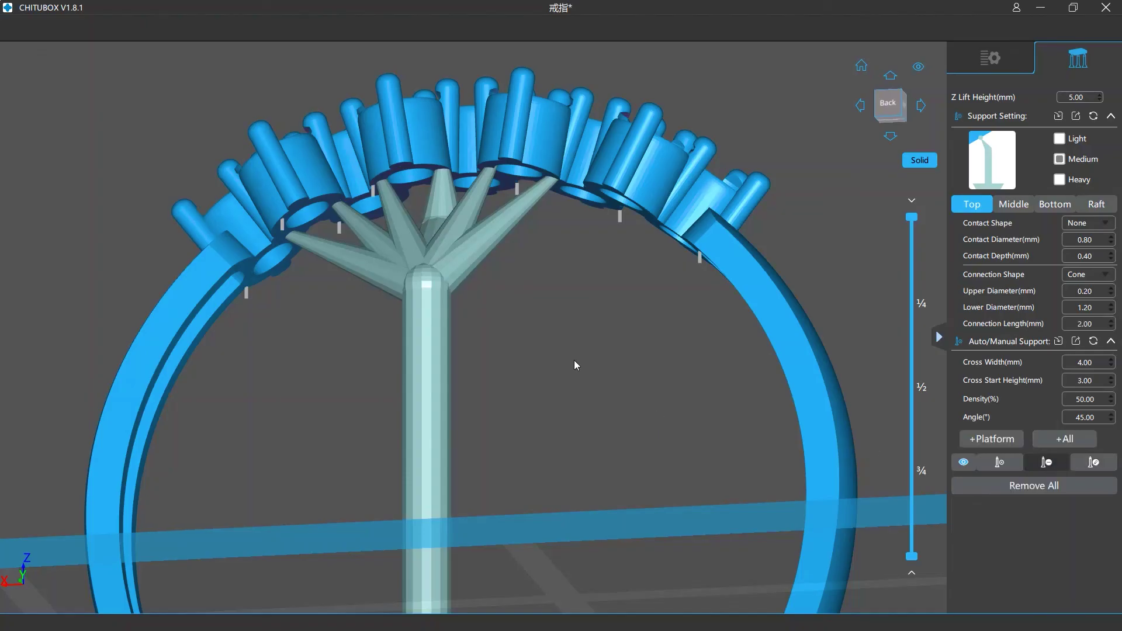
# Select three of the ring support's branched tips together and delete them
pyautogui.keyDown('ctrl'); pyautogui.click(482, 245); pyautogui.keyUp('ctrl')
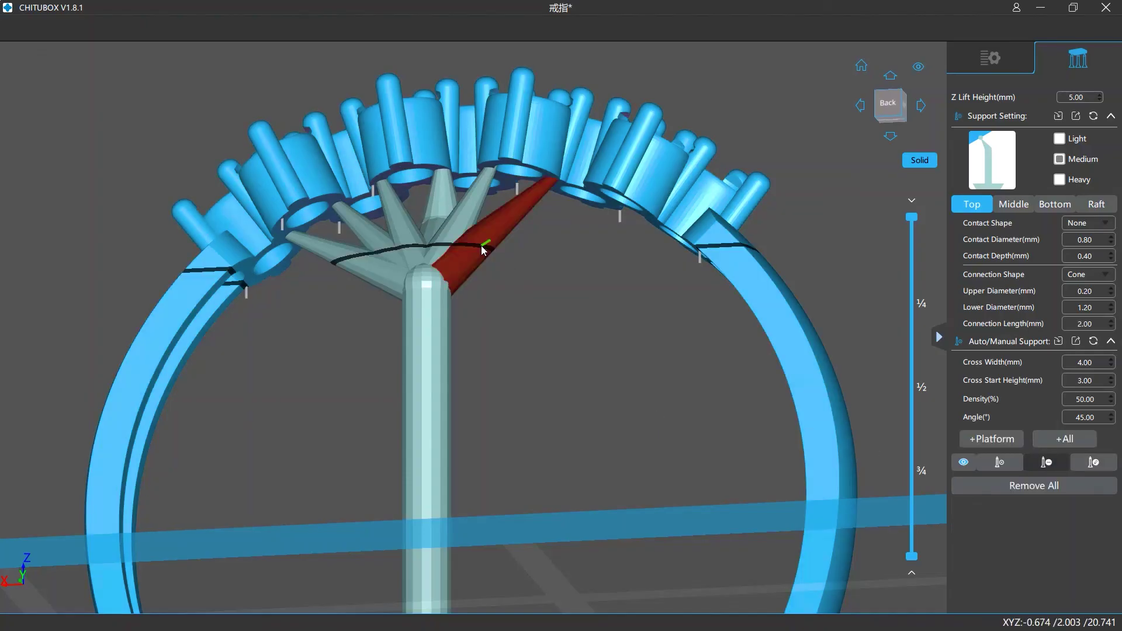
pyautogui.keyDown('ctrl'); pyautogui.click(400, 214); pyautogui.keyUp('ctrl')
pyautogui.keyDown('ctrl'); pyautogui.click(465, 210); pyautogui.keyUp('ctrl')
pyautogui.press('Delete')
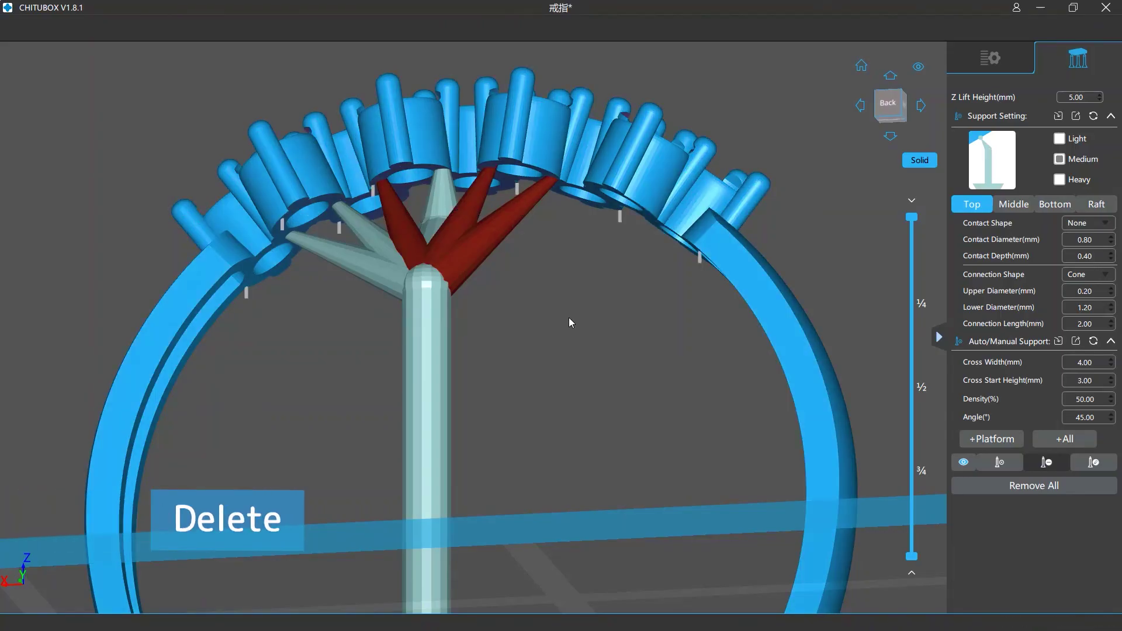